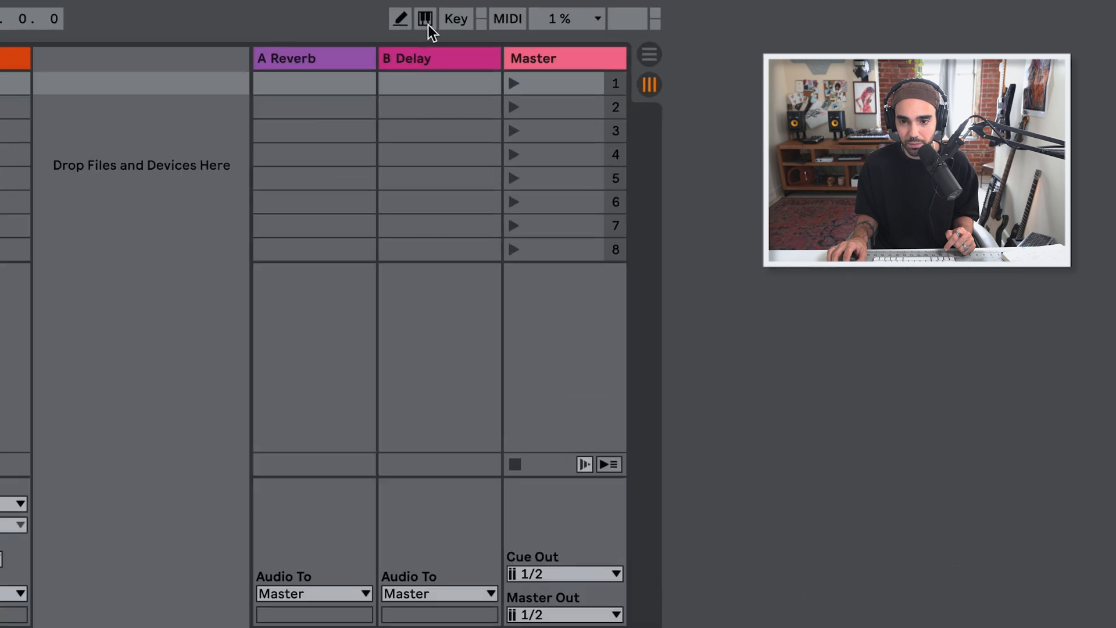
Toggle the Computer MIDI Keyboard on and off, leaving it enabled
click(929, 8)
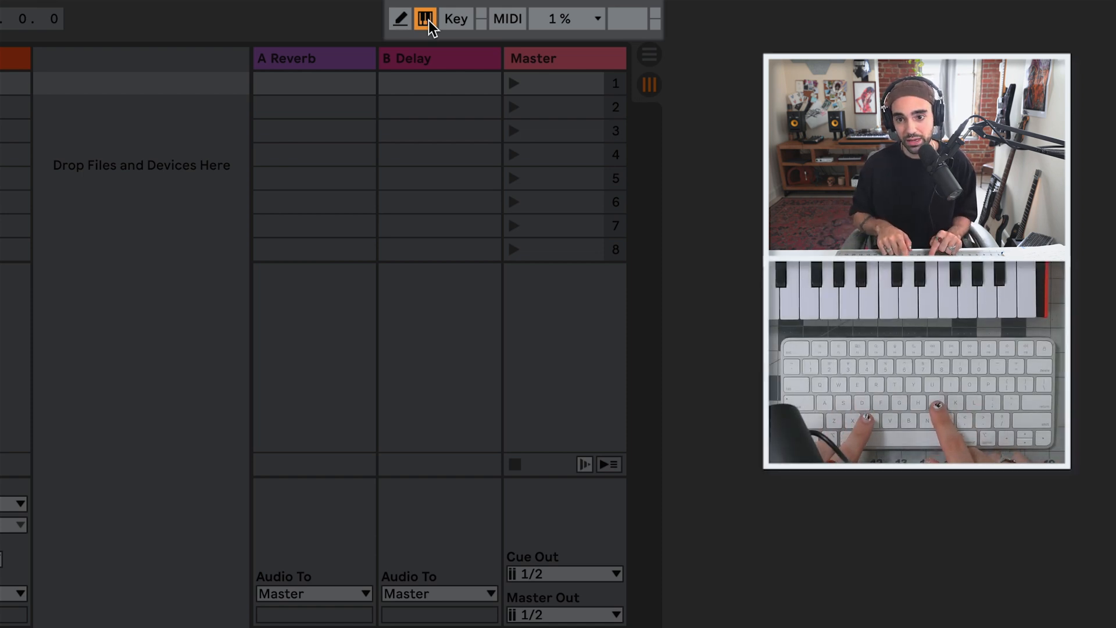
click(426, 23)
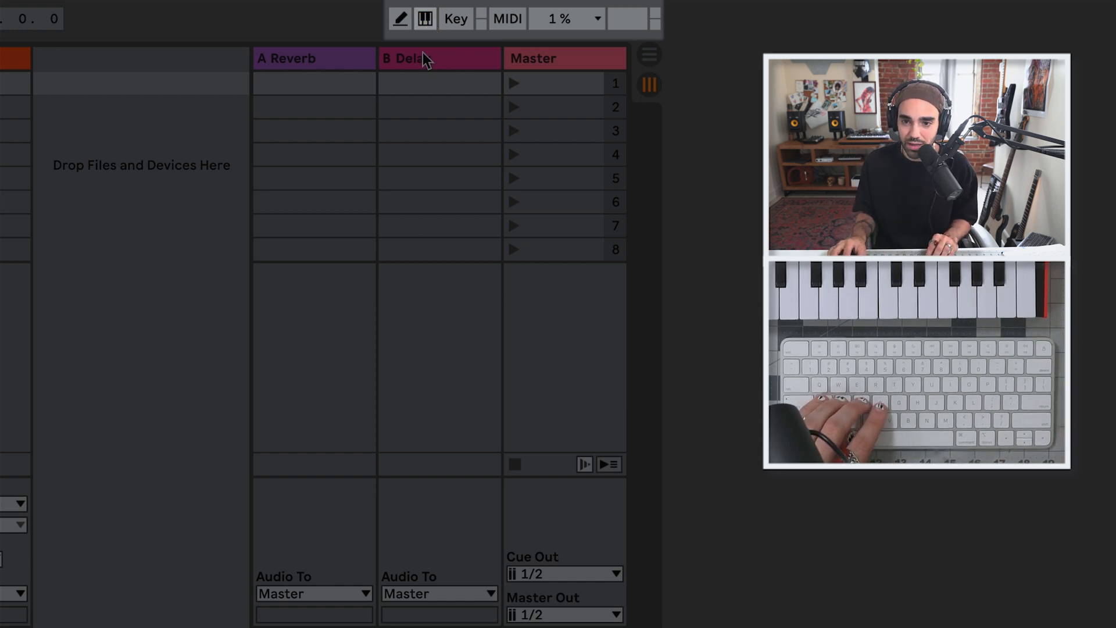
click(428, 26)
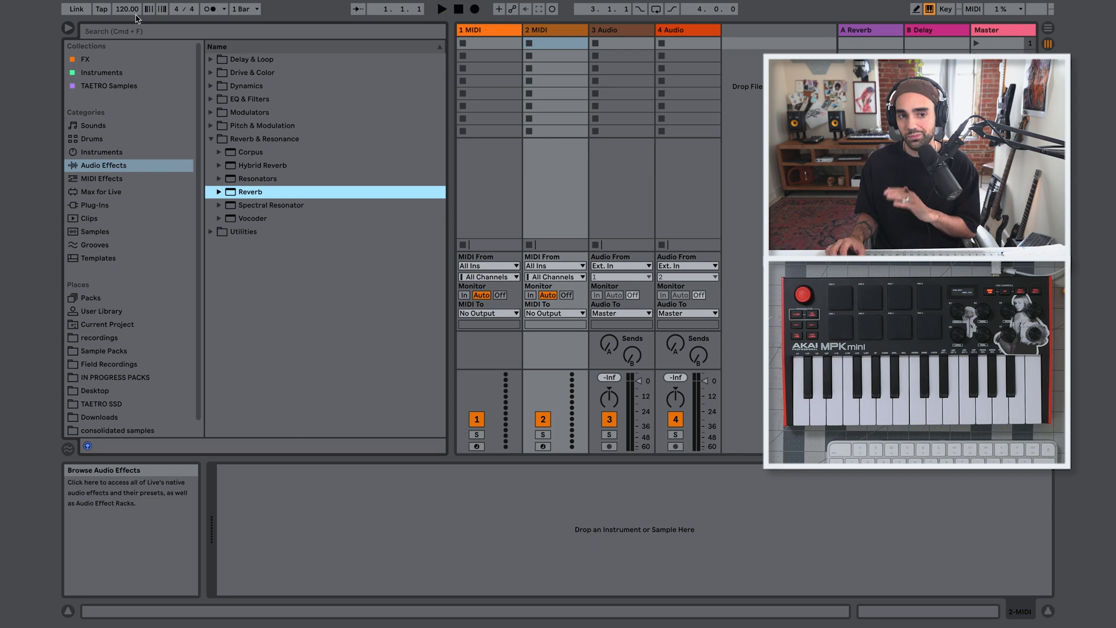
Review the MPK mini's control surface and MIDI port settings in the Link/Tempo/MIDI preferences and close the preferences
click(94, 1)
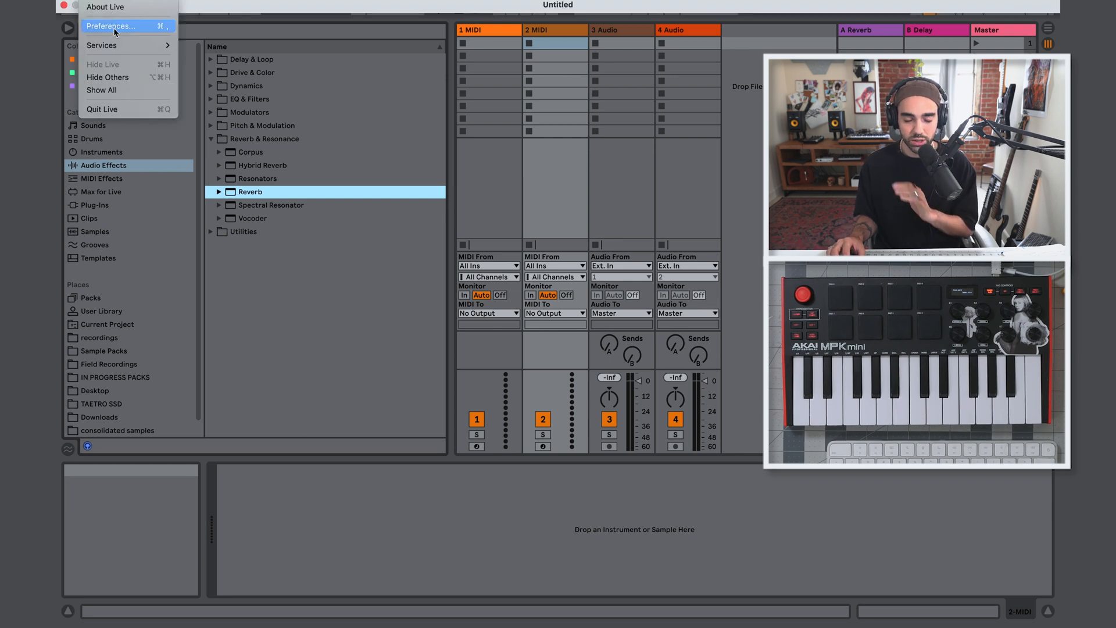
click(112, 28)
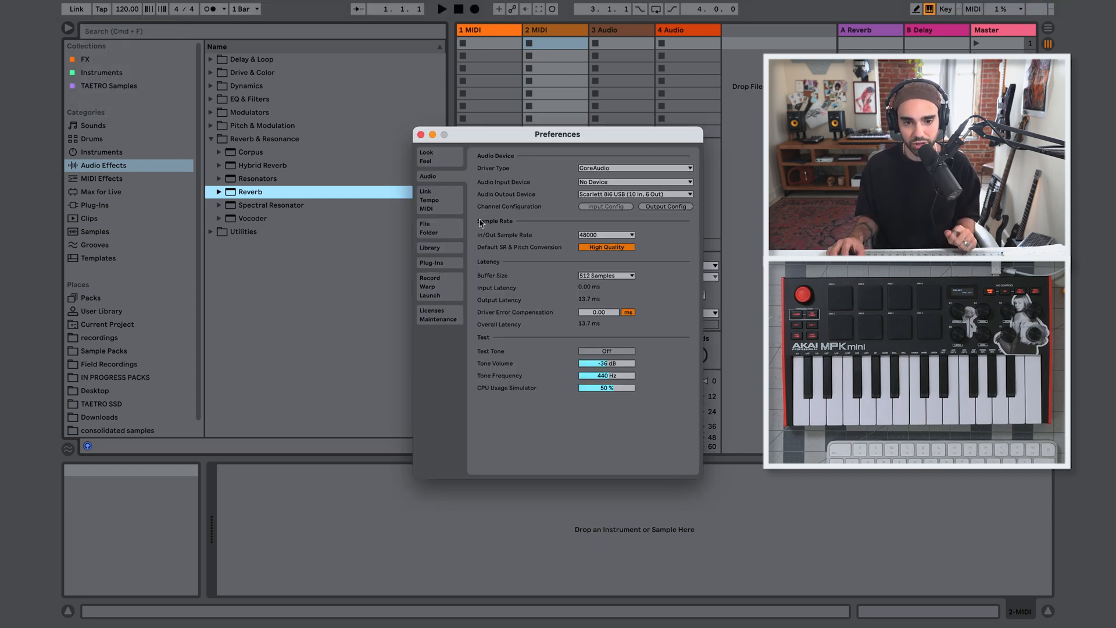
click(441, 207)
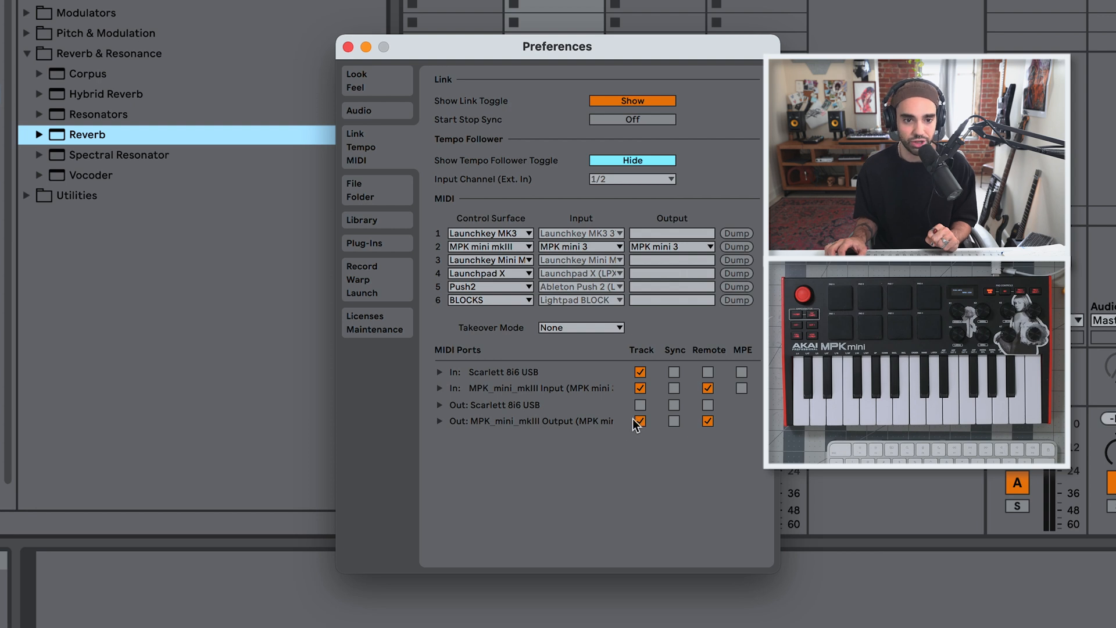
click(349, 47)
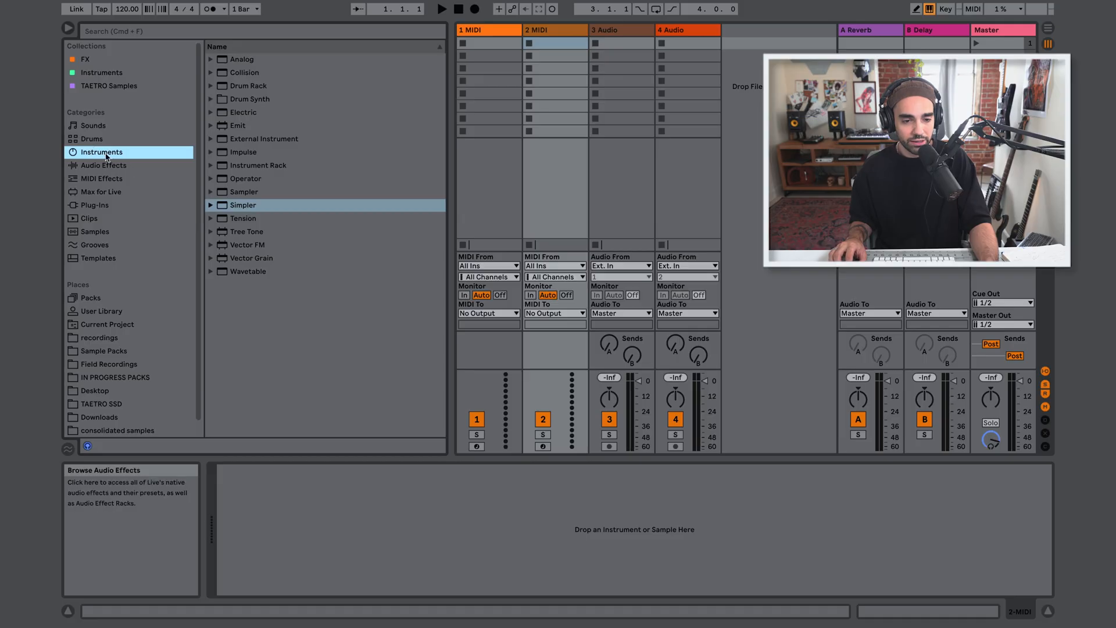
Load the Simpler preset E-Piano Cheap from Piano & Keys onto the 2 MIDI track
click(212, 207)
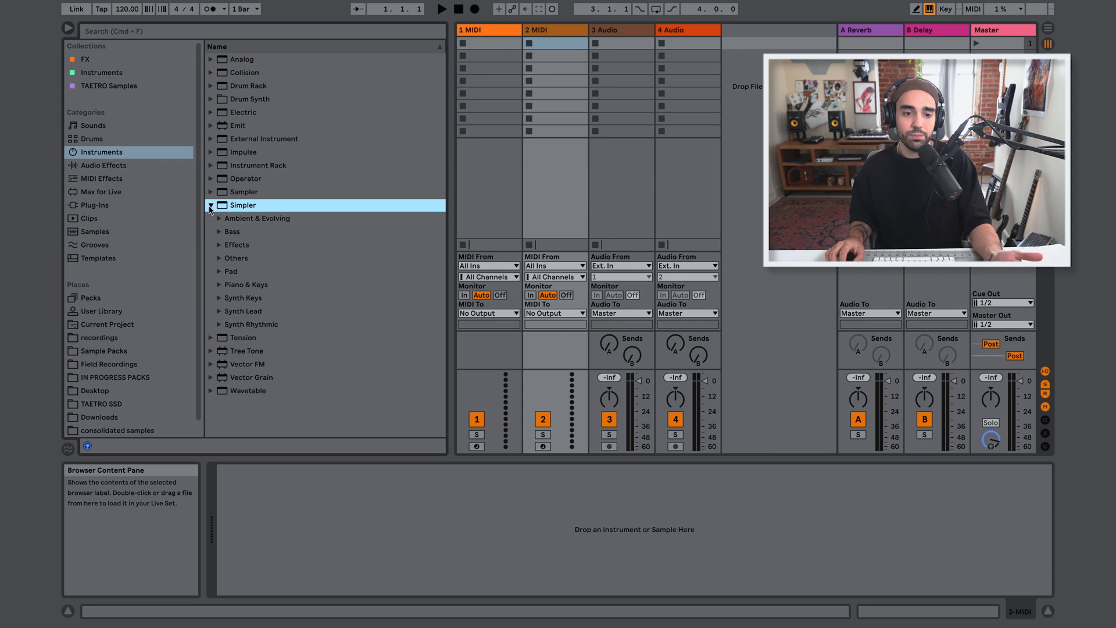
click(220, 285)
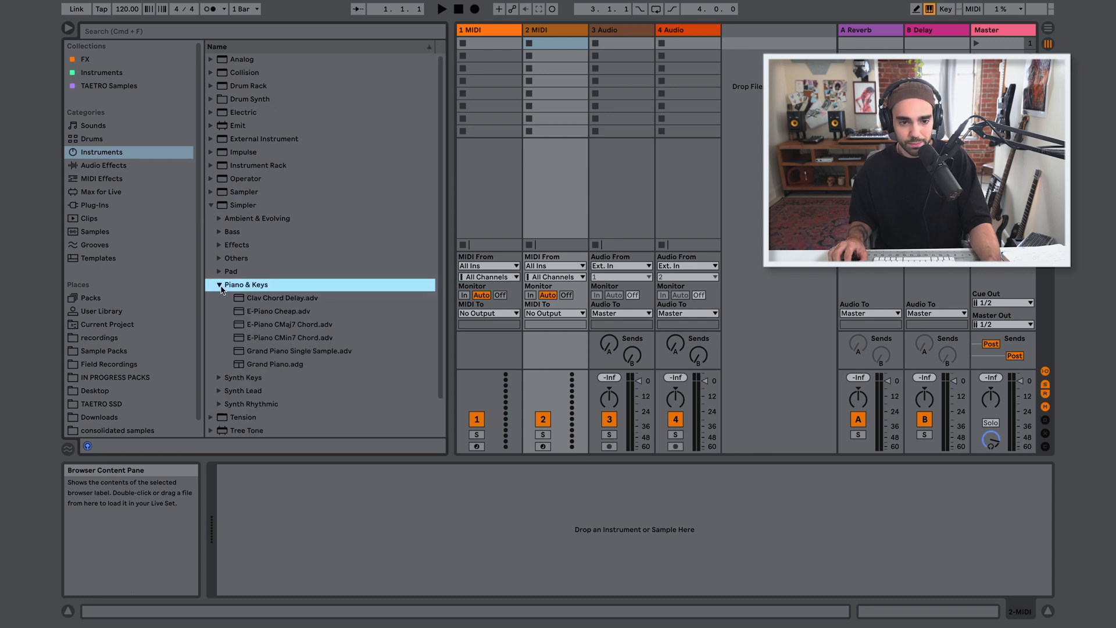
click(247, 315)
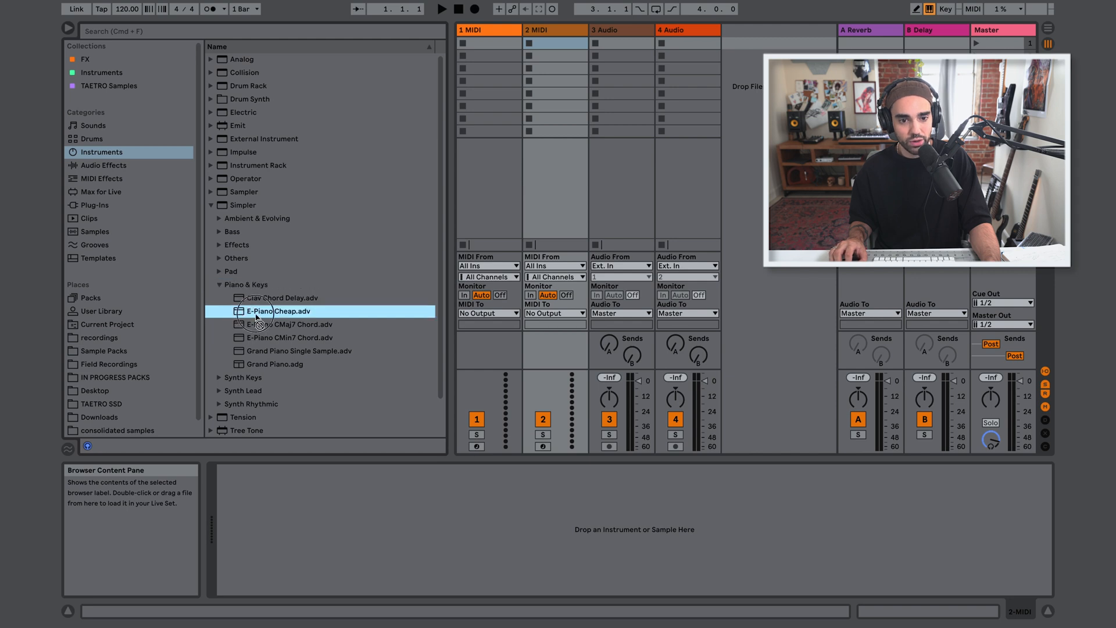
drag(257, 319, 557, 41)
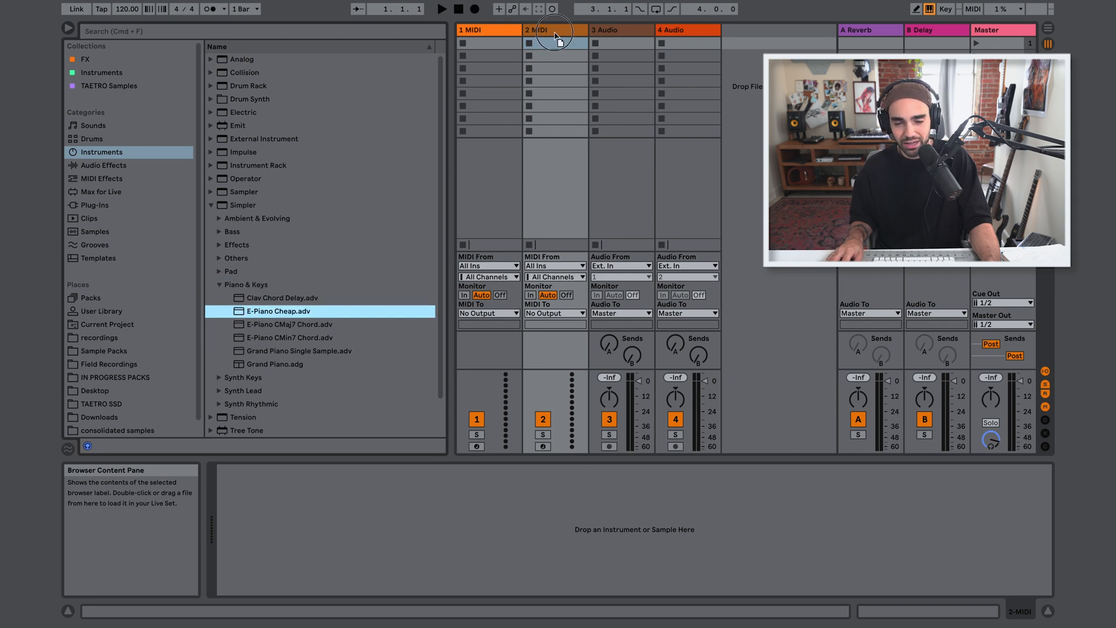
drag(554, 33, 555, 34)
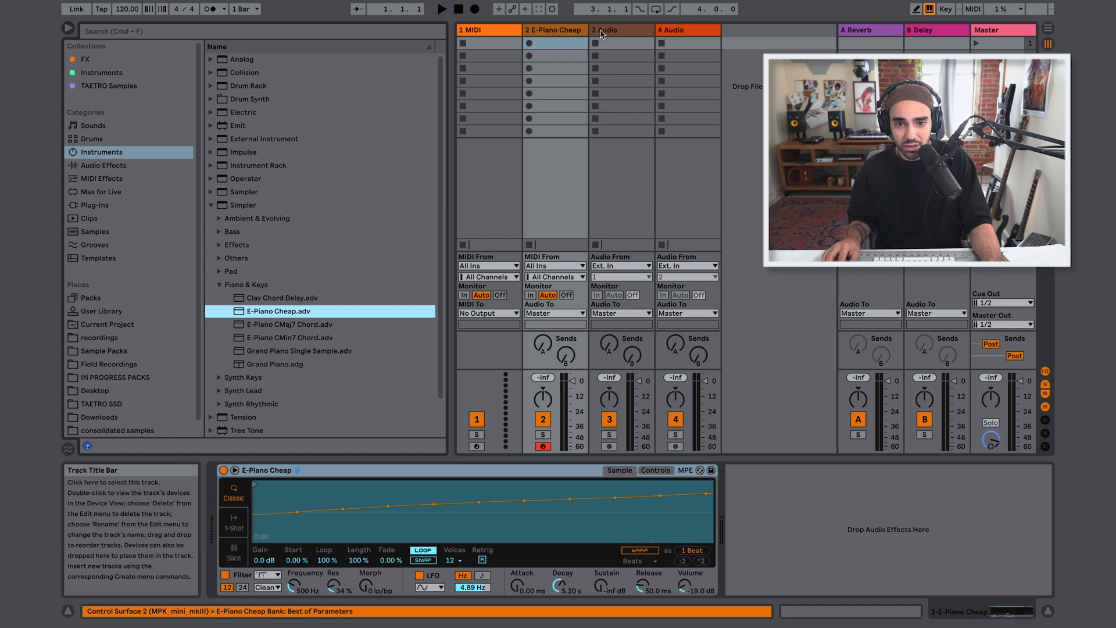
Delete both audio tracks and the empty MIDI track, keeping only the E-Piano Cheap track
click(603, 33)
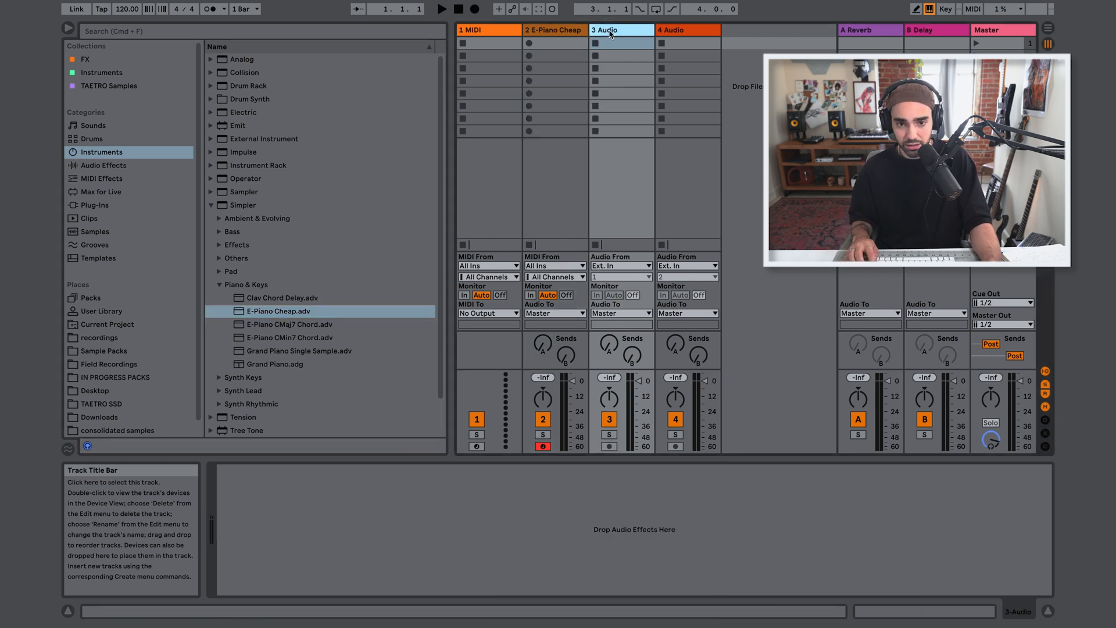
key(Delete)
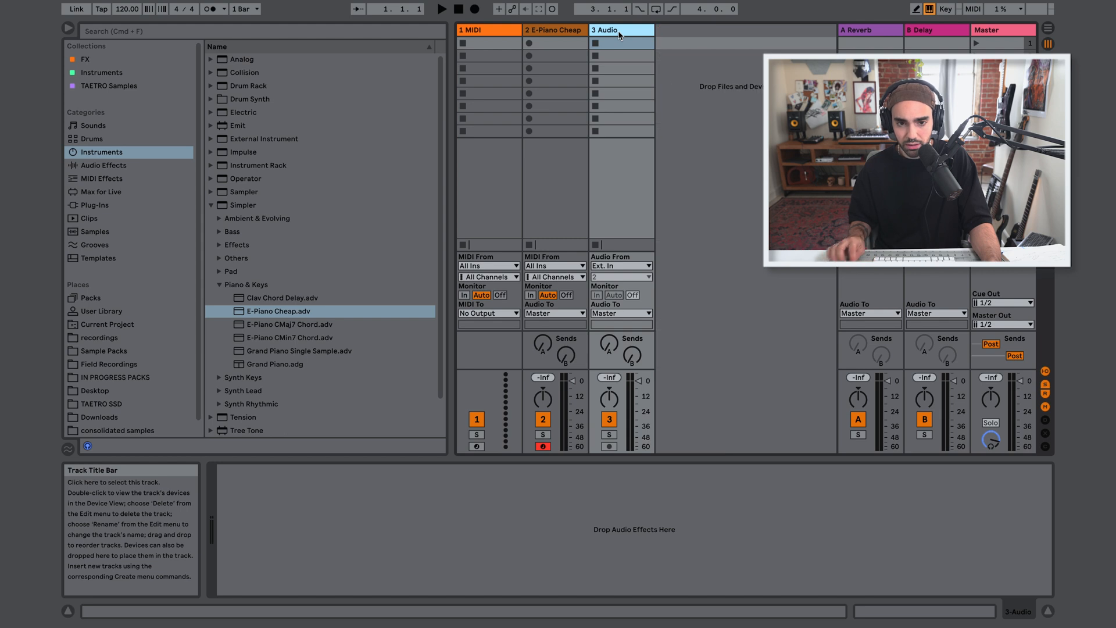
key(Delete)
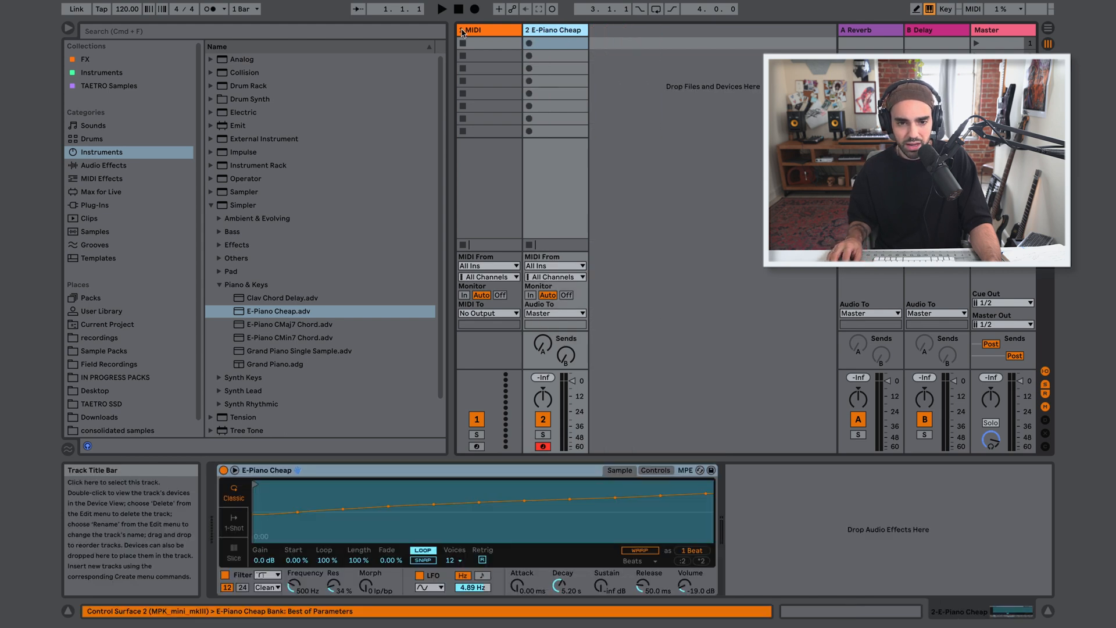
click(485, 32)
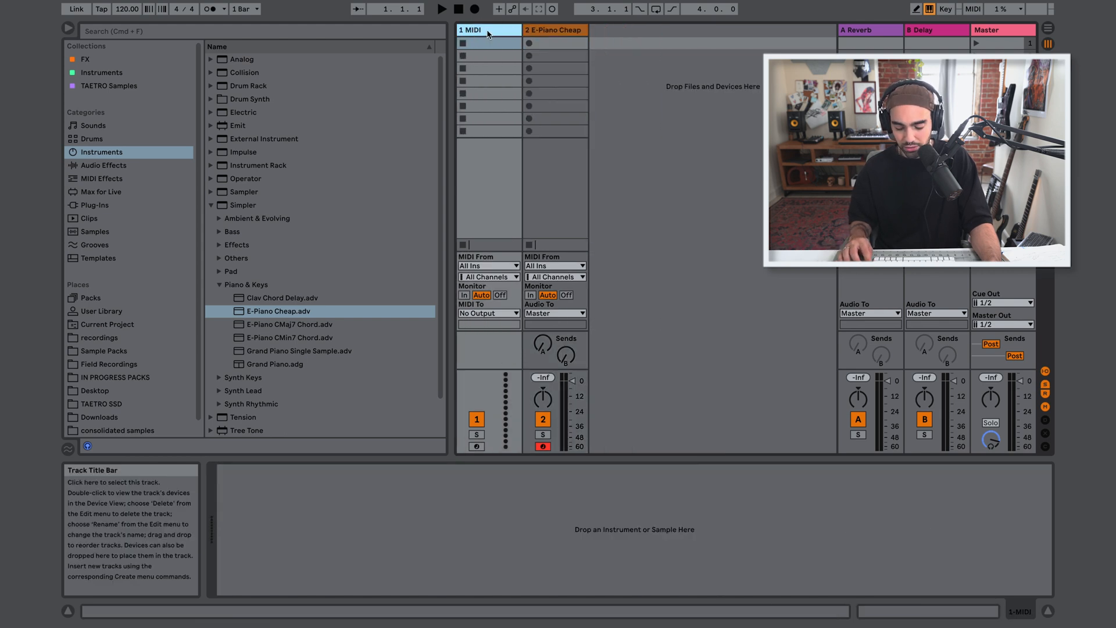
key(Delete)
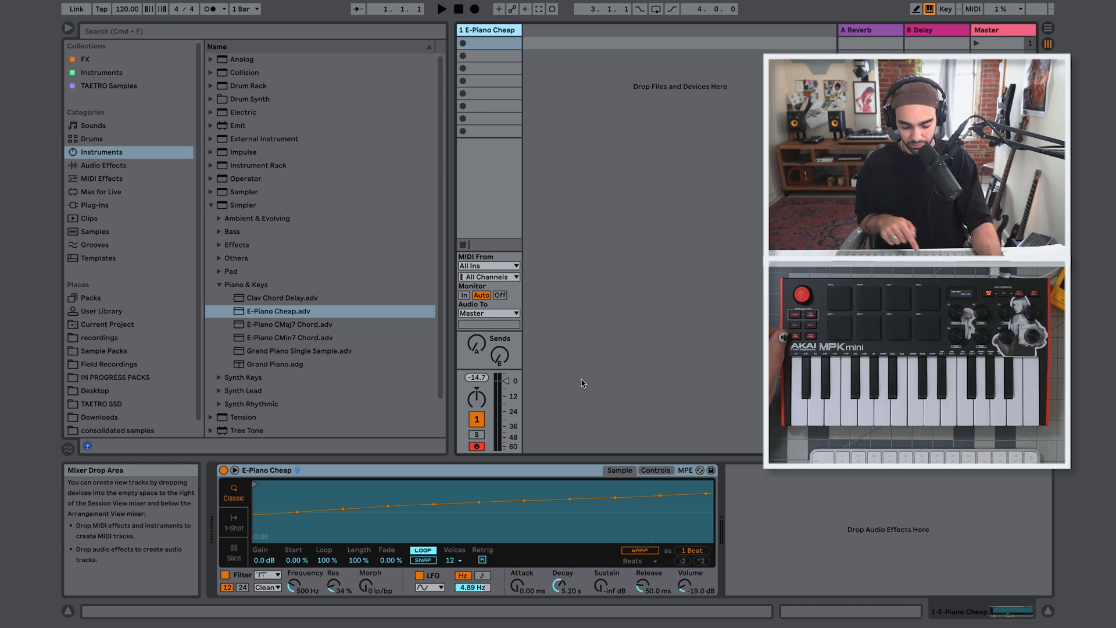
Audition the E-Piano Cheap instrument by playing the notes f, g, d, a, s, d on the computer keyboard
key(f)
key(g)
key(d)
key(a)
key(s)
key(d)
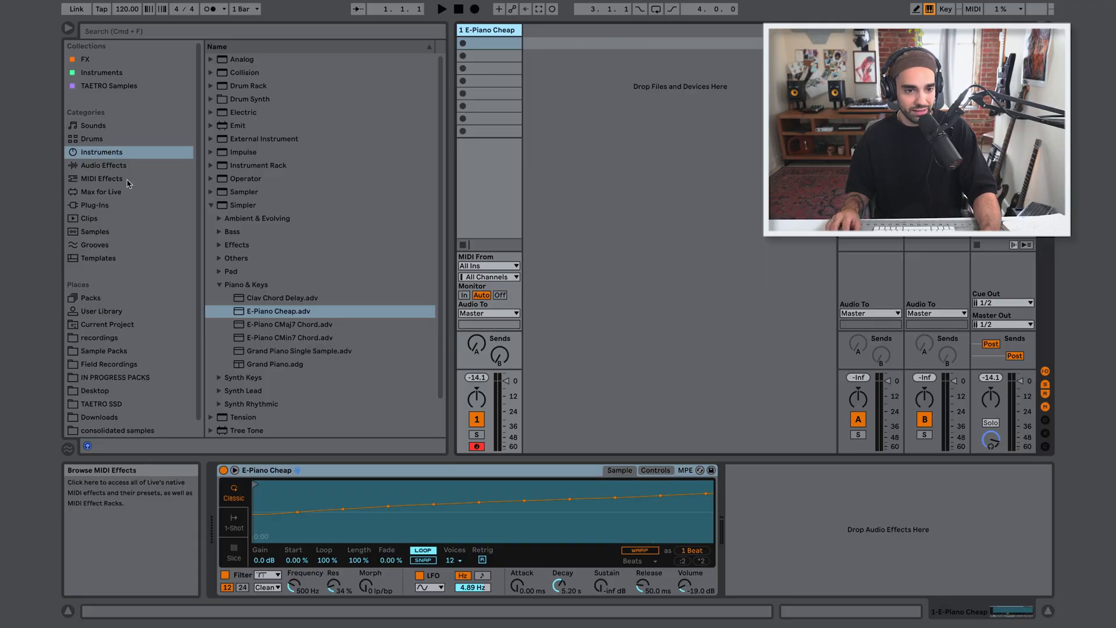
Add the Pitch MIDI effect in front of the E-Piano Cheap instrument
click(120, 181)
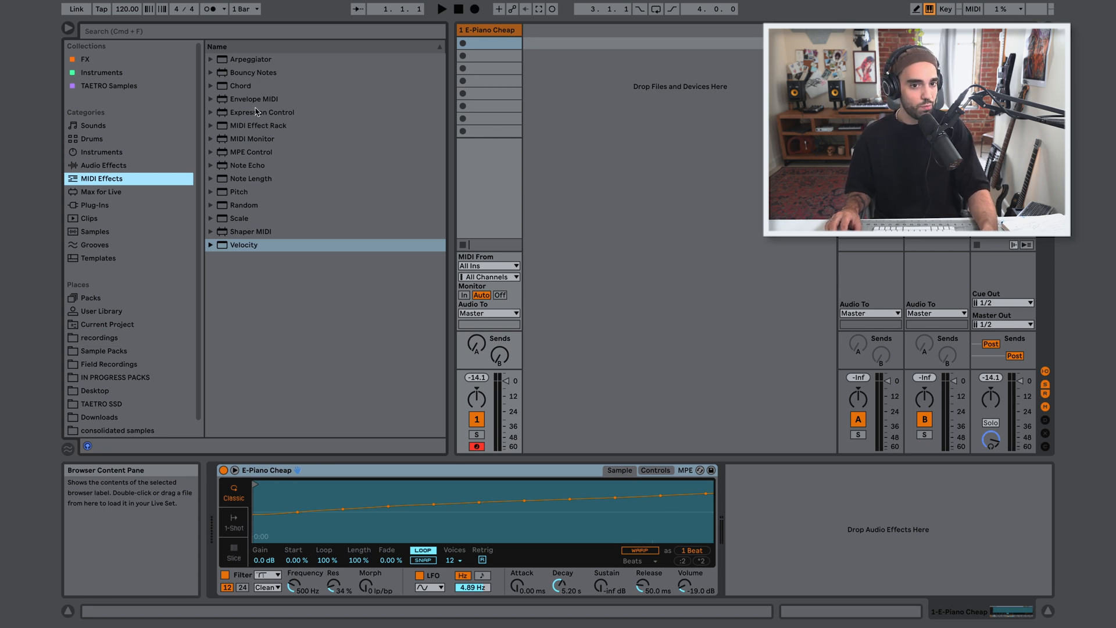
click(225, 198)
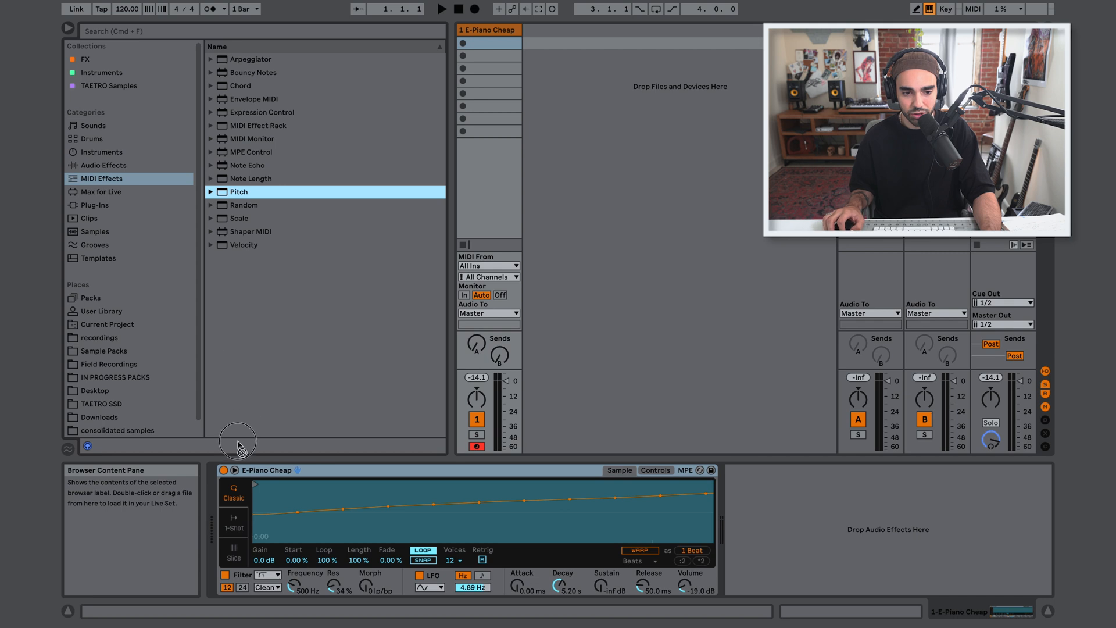
drag(232, 459, 227, 502)
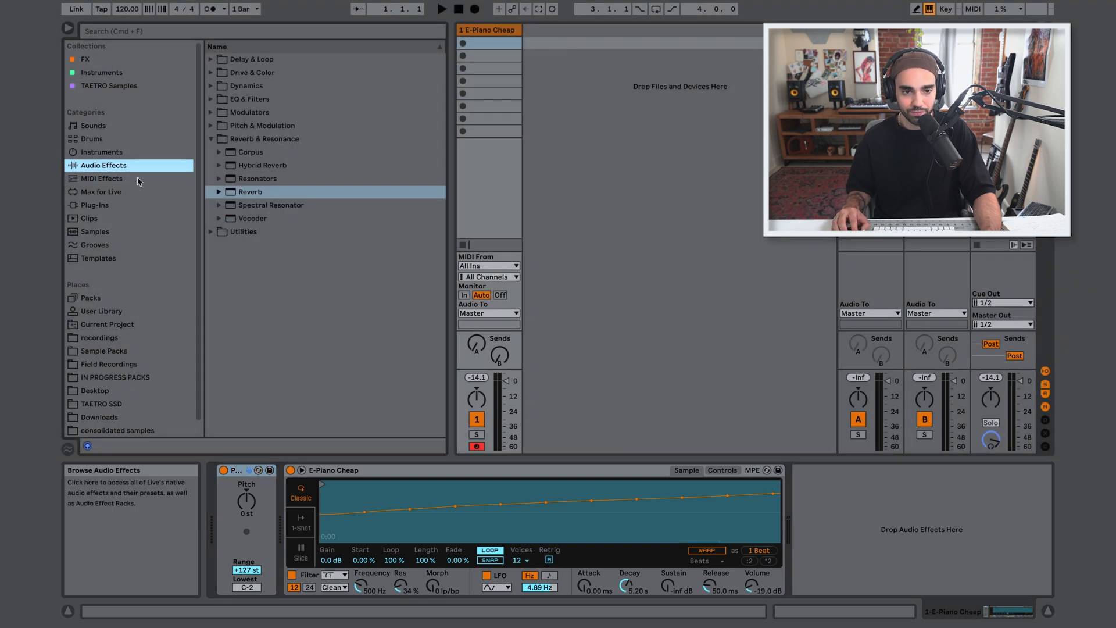
Add the Reverb audio effect after the E-Piano Cheap instrument and try to place a Pitch MIDI effect among the audio effects
click(250, 192)
mouse_move(250, 192)
mouse_down()
mouse_move(278, 209)
mouse_move(279, 444)
mouse_move(246, 518)
mouse_move(256, 469)
mouse_move(239, 479)
mouse_move(247, 520)
mouse_move(233, 516)
mouse_move(785, 502)
mouse_move(917, 511)
mouse_up()
click(116, 181)
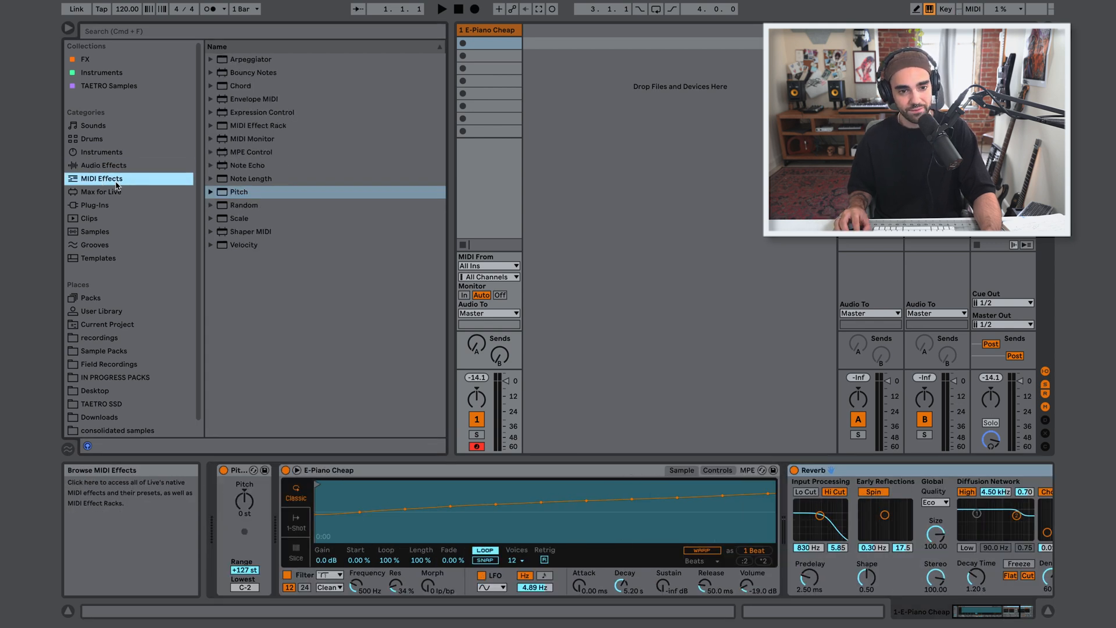
mouse_move(226, 192)
mouse_down()
mouse_move(888, 465)
mouse_move(874, 539)
mouse_up()
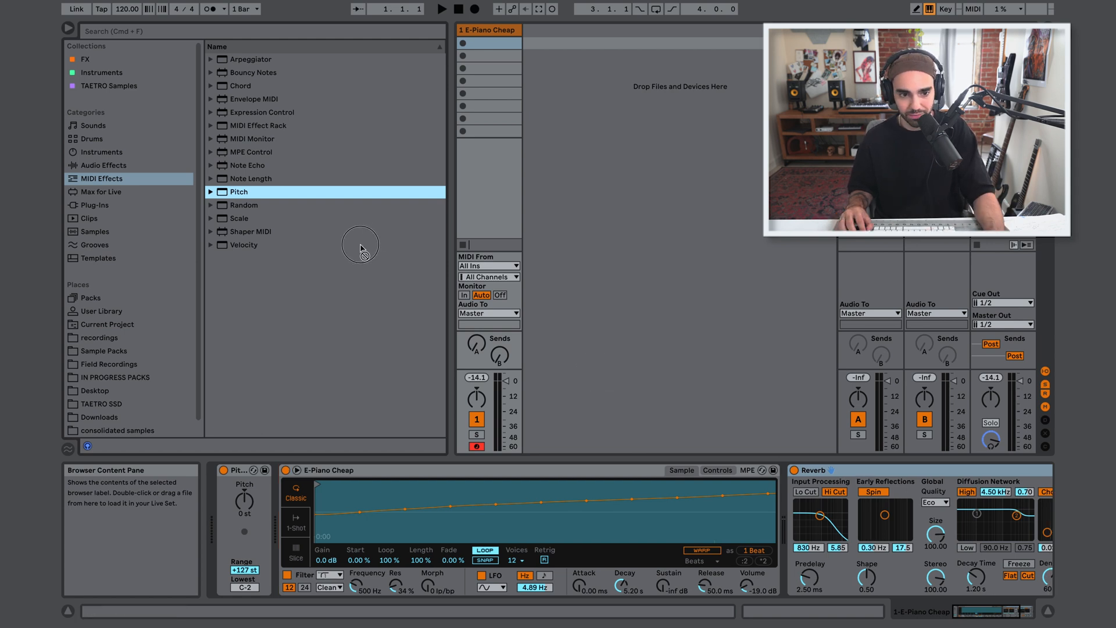
Delete the Reverb effect from the E-Piano Cheap track's device chain
click(864, 472)
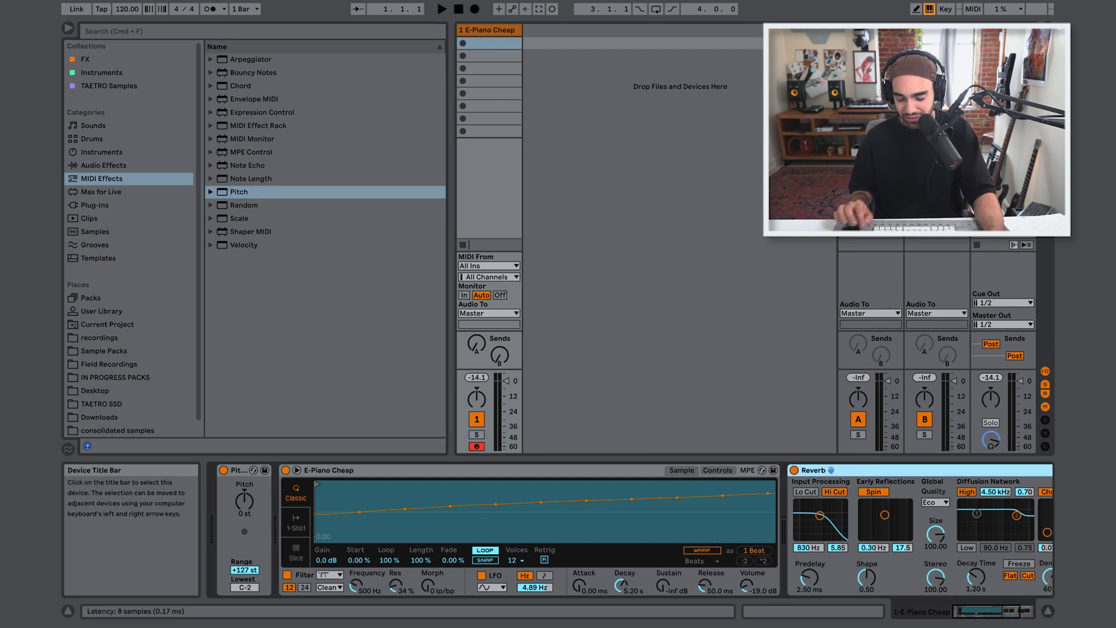
key(Delete)
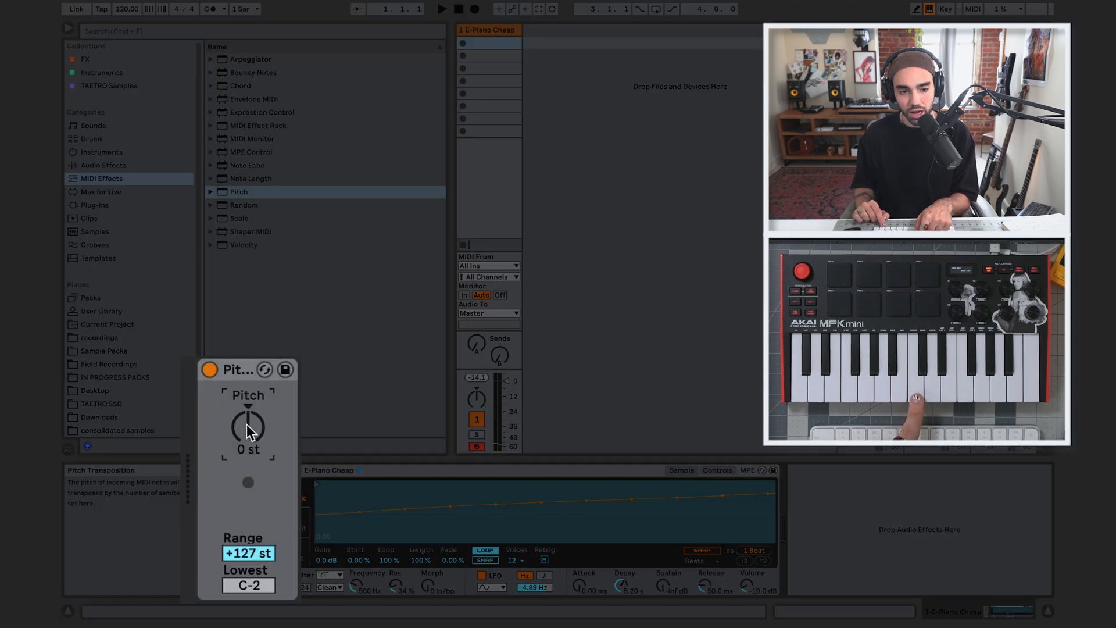
Lower the Pitch effect's transposition to -8 st and reset it to 0 st
drag(247, 425, 246, 433)
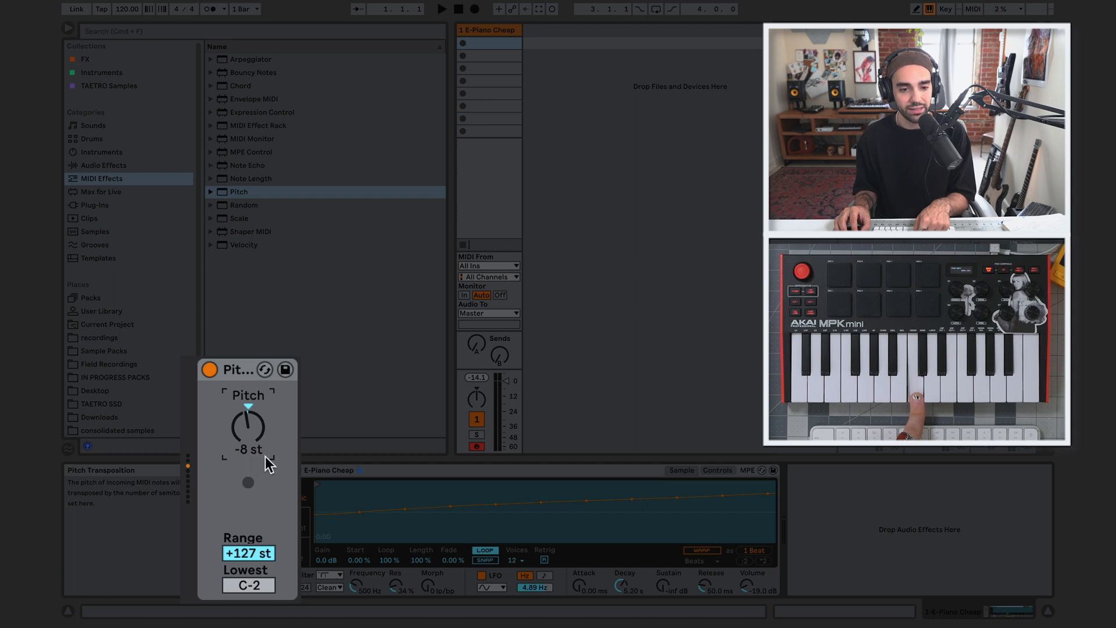
double_click(255, 427)
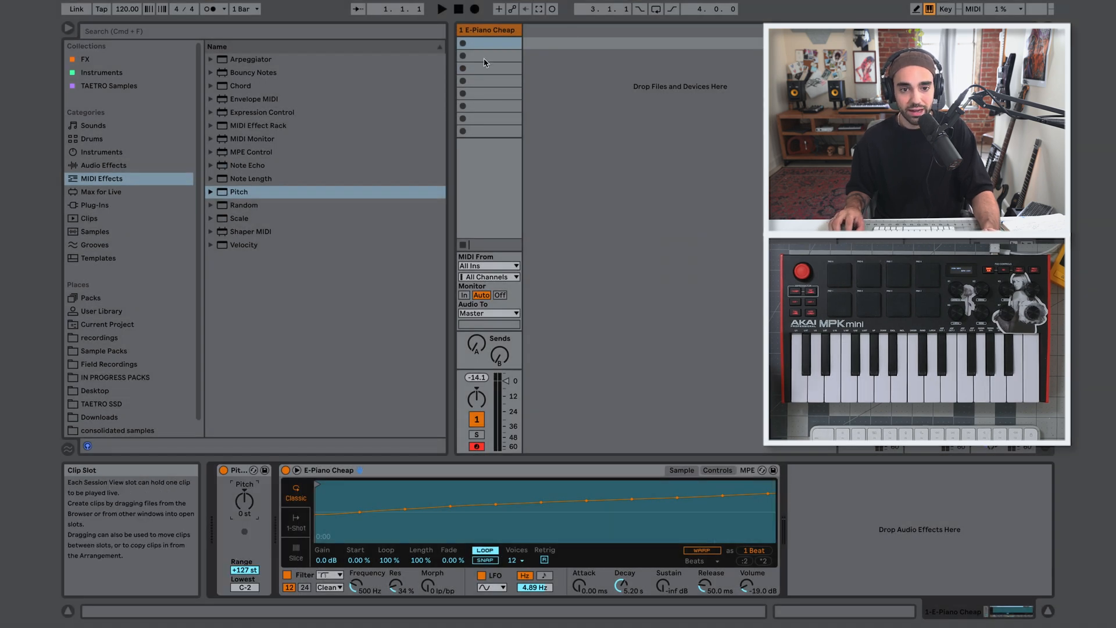
Record a MIDI clip into the E-Piano Cheap track's first slot with the metronome on, stop playback and turn the metronome off
click(211, 9)
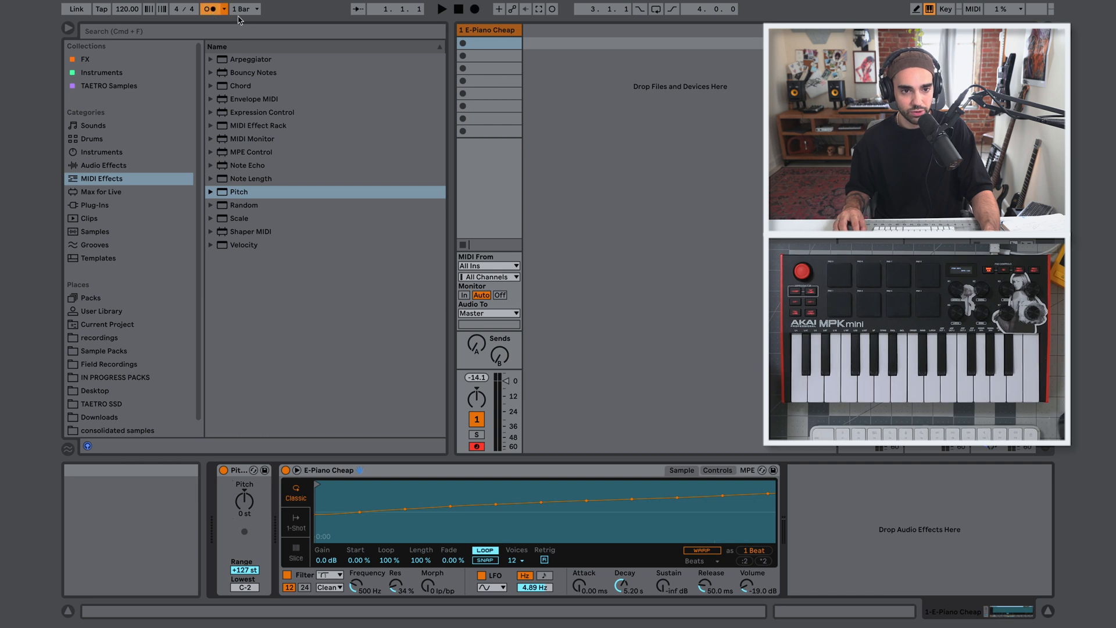
click(463, 44)
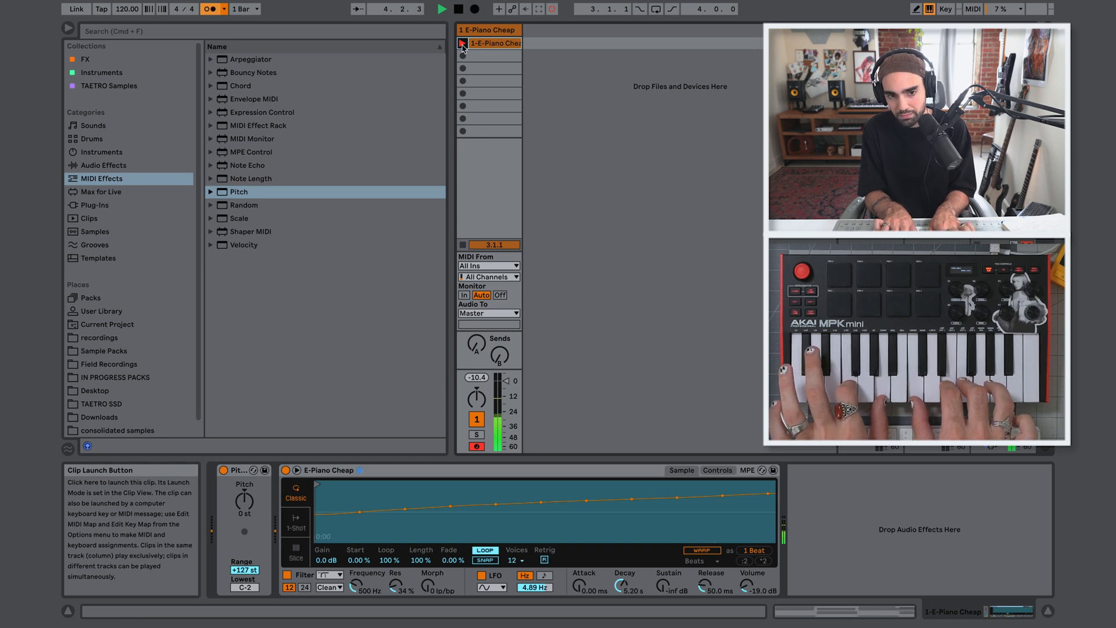
click(463, 45)
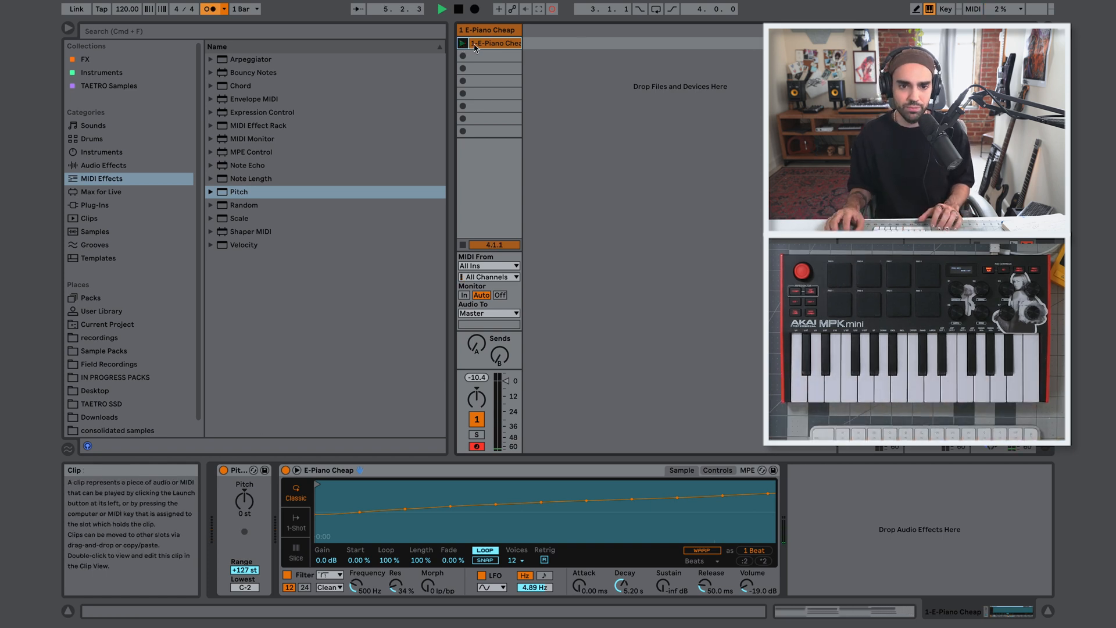
key(space)
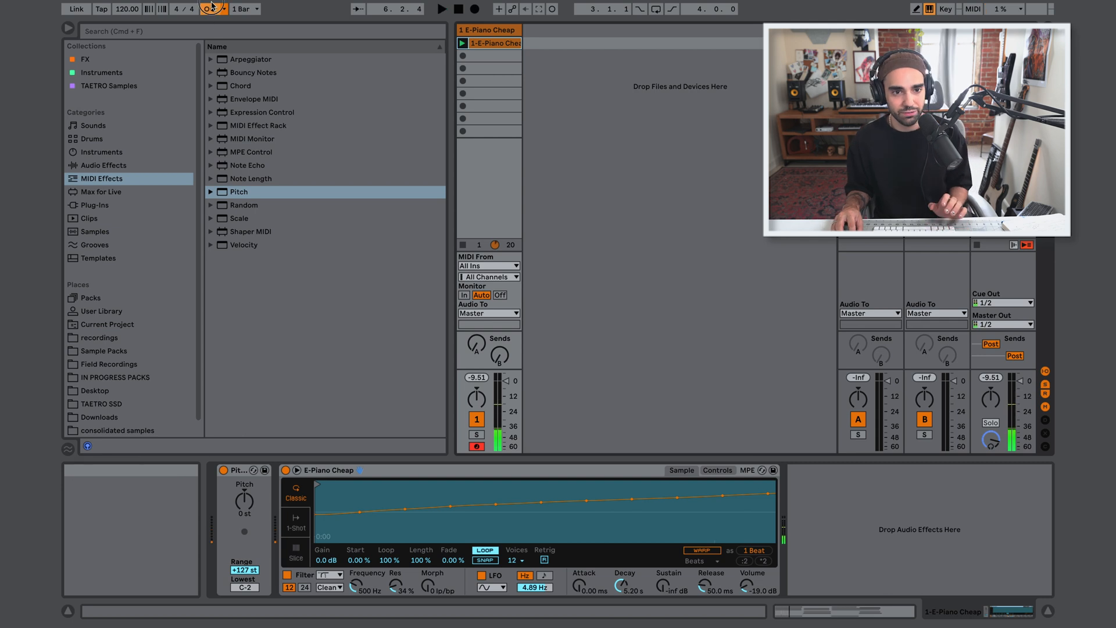
click(210, 10)
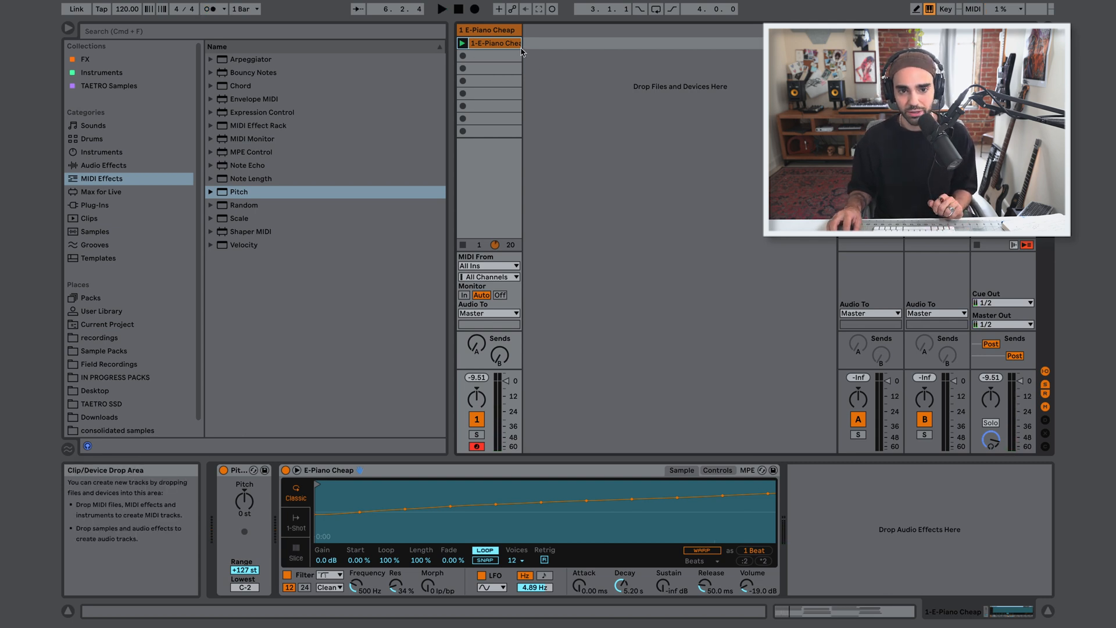
Open the recorded E-Piano Cheap clip, shorten its loop to 4 bars and launch it
click(508, 51)
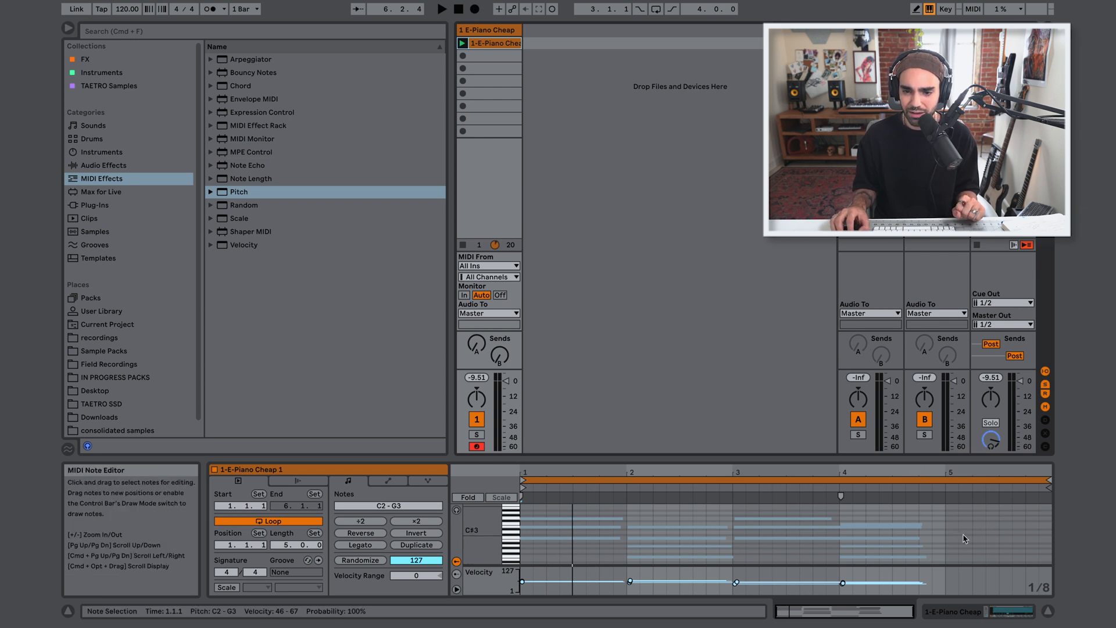
drag(1049, 482, 943, 481)
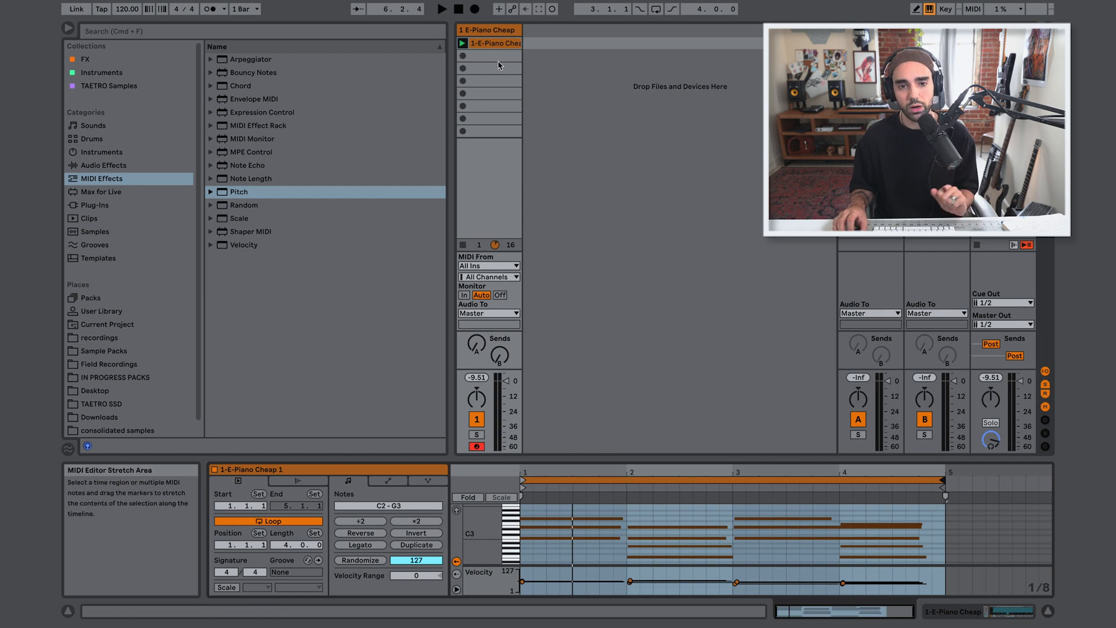
click(463, 44)
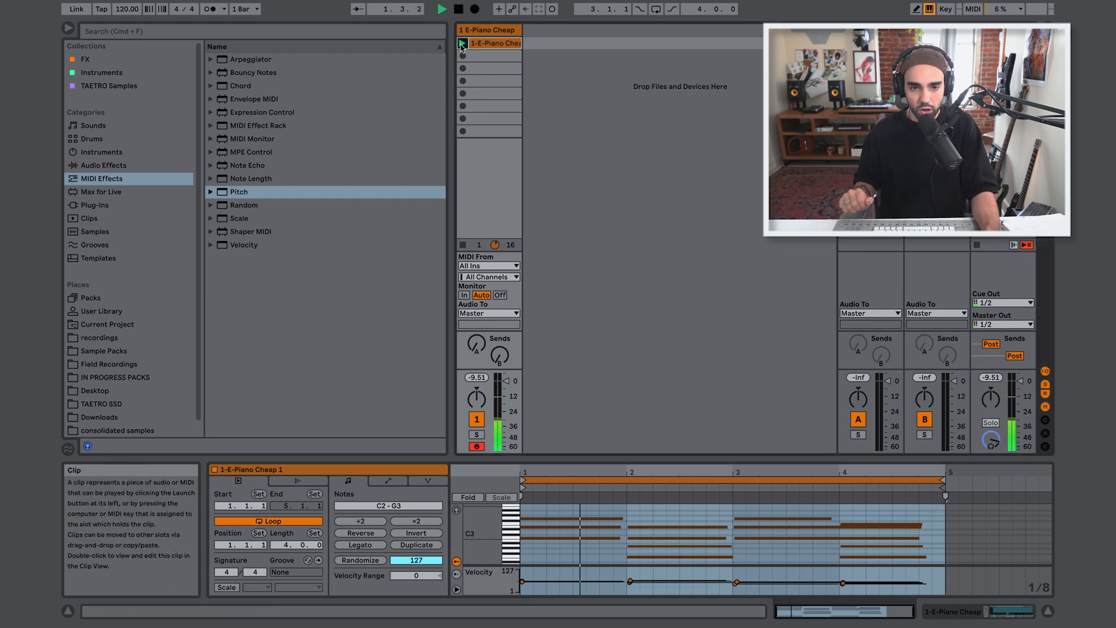
Show the E-Piano Cheap track's devices, audition the clip with the Pitch effect at -2 st and reset it to 0 st
double_click(487, 31)
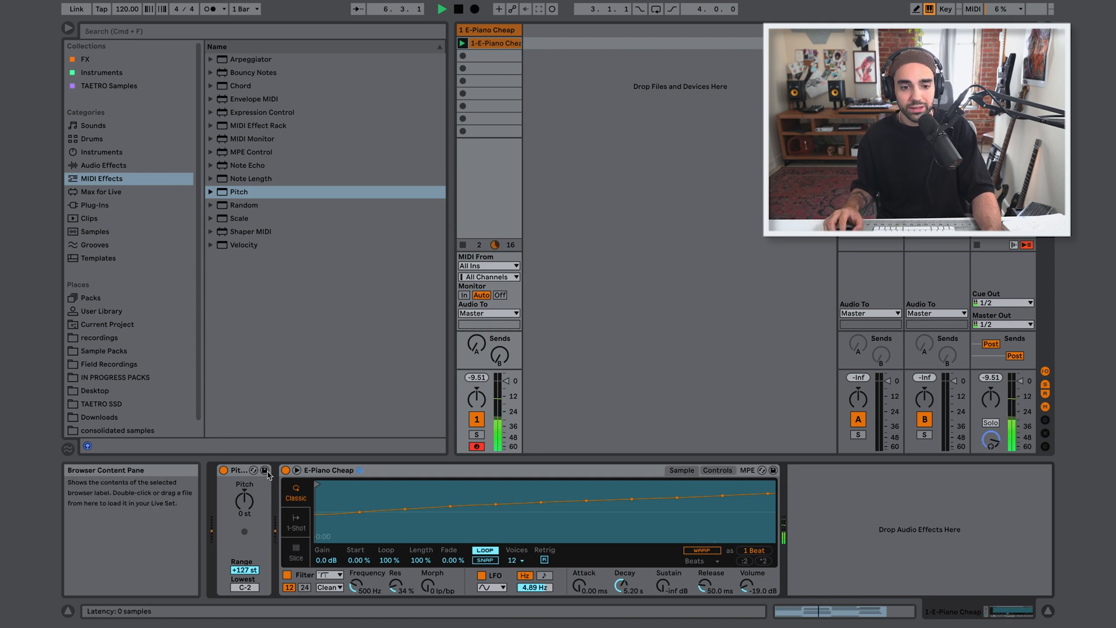
click(240, 471)
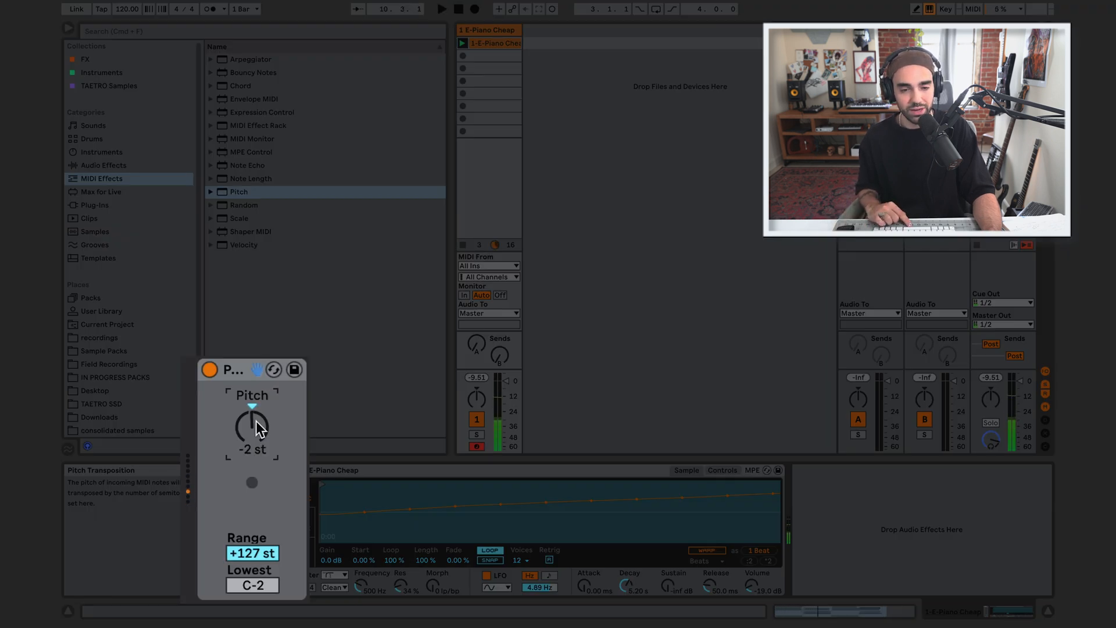
key(space)
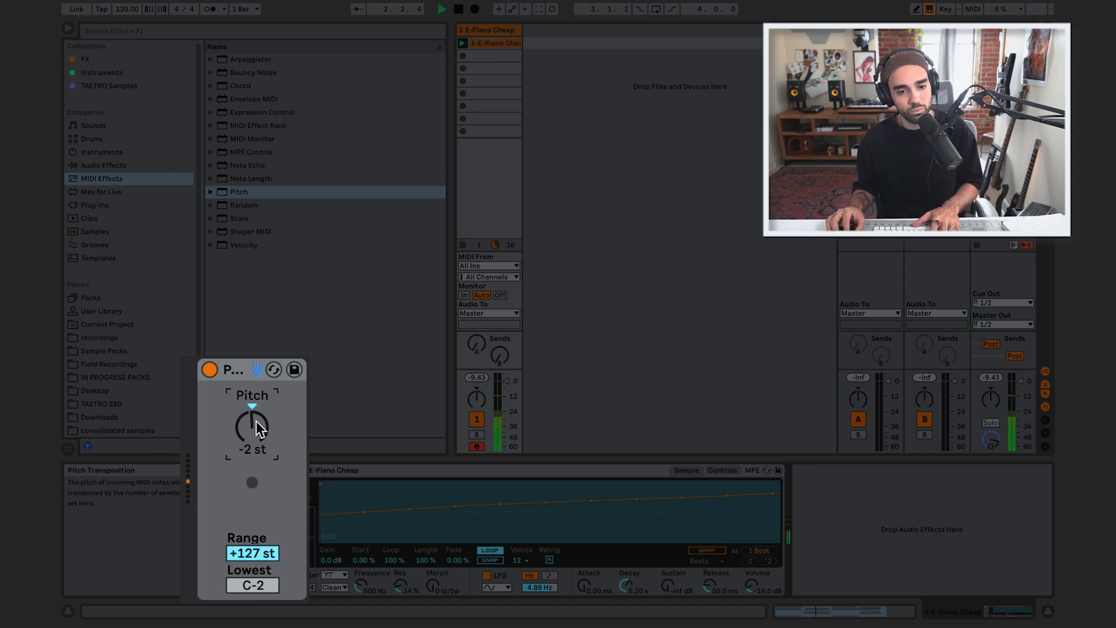
key(space)
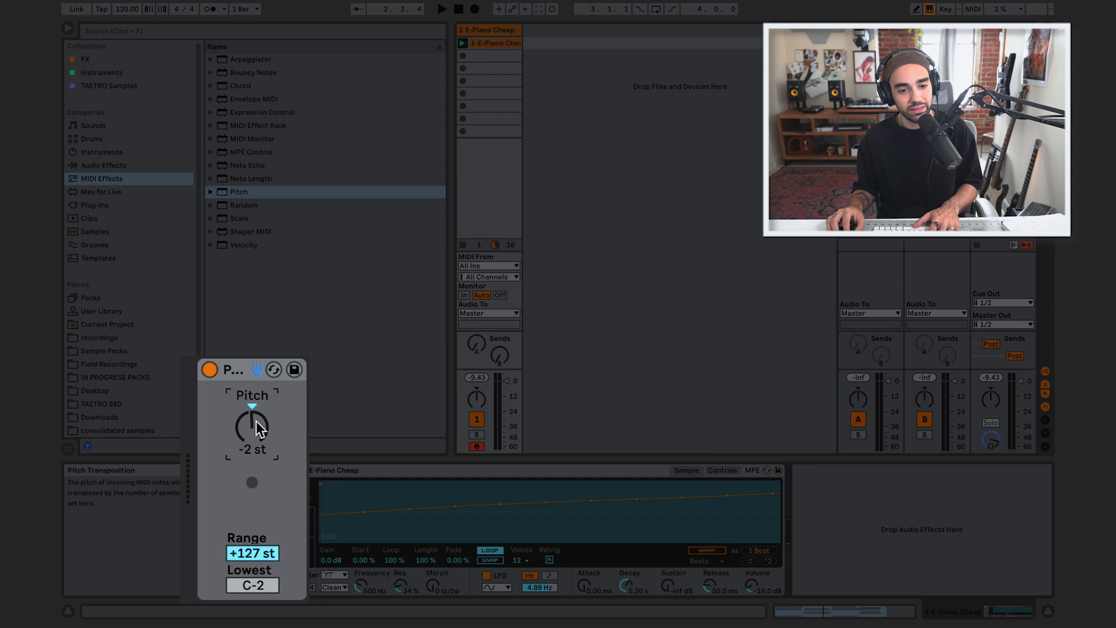
key(space)
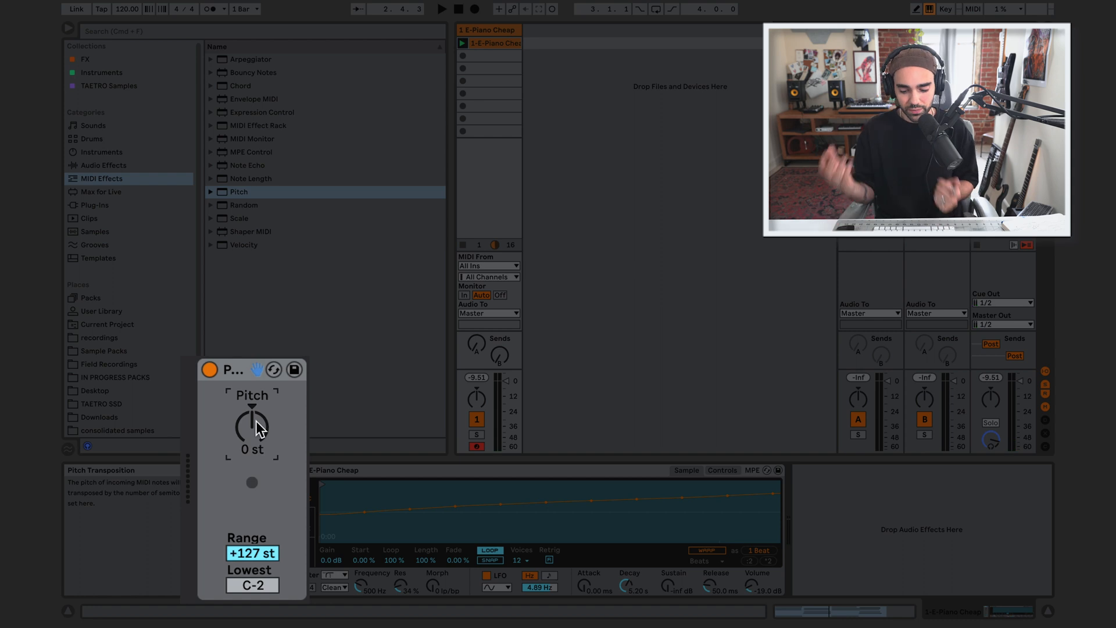
Audition the clip with the Pitch effect raised to +7, +12 and +18 st, stop playback and return it to +12 st
scroll(256, 421, down, 1)
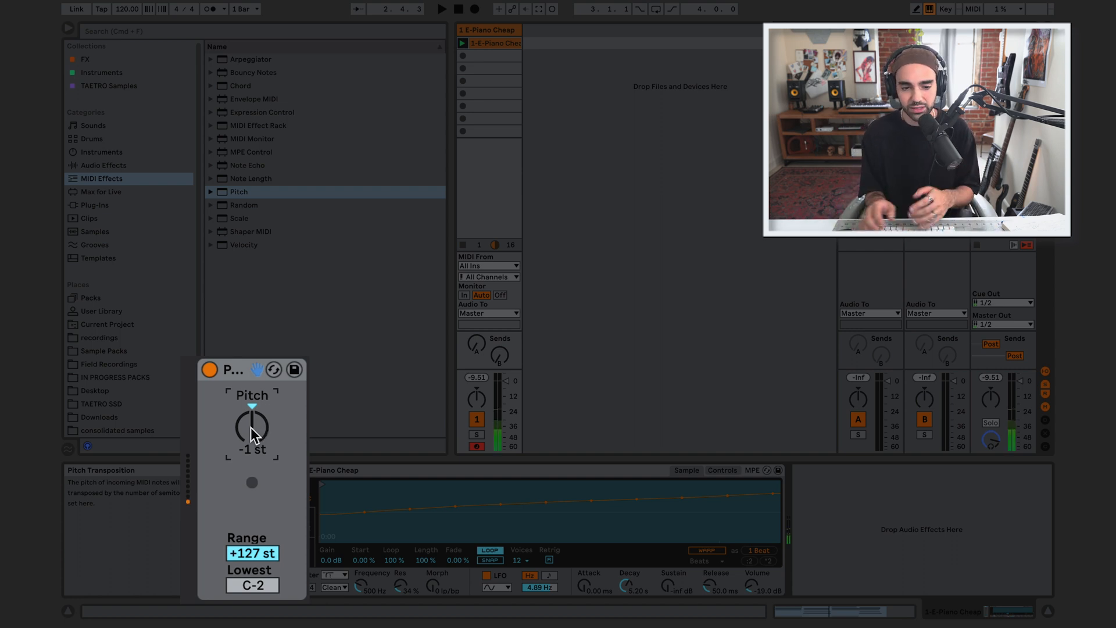
drag(252, 433, 251, 412)
key(space)
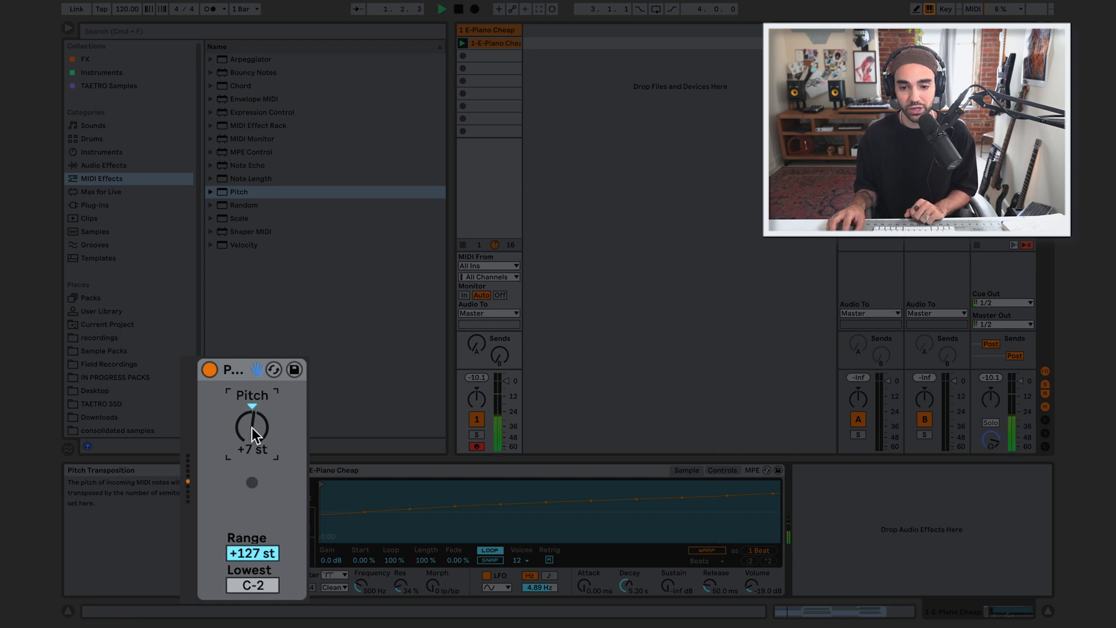
scroll(252, 433, up, 5)
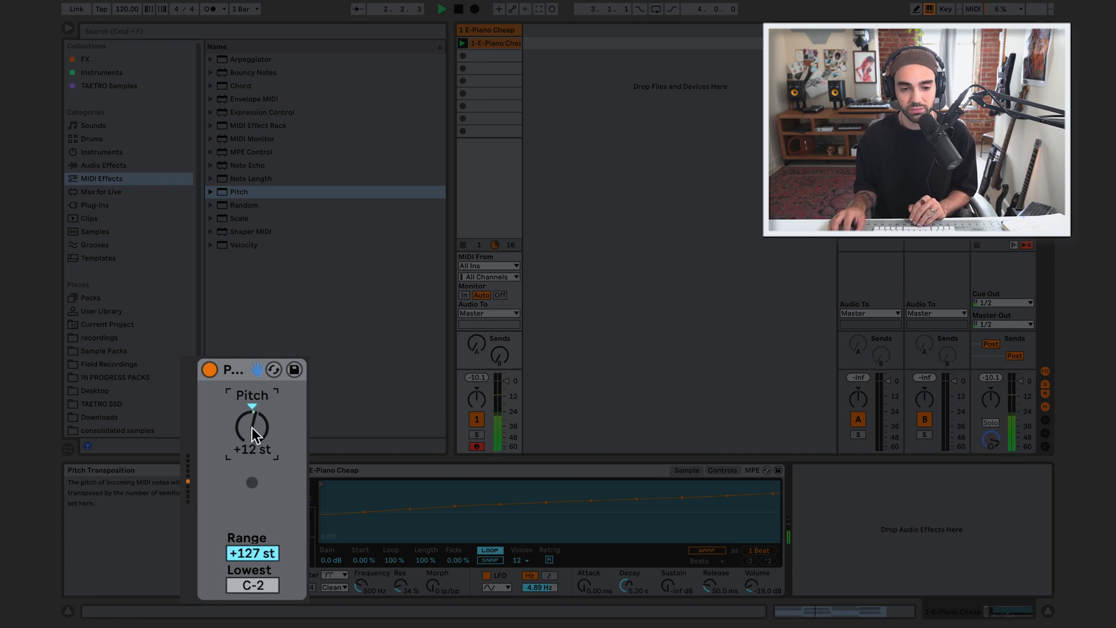
scroll(251, 433, up, 6)
key(space)
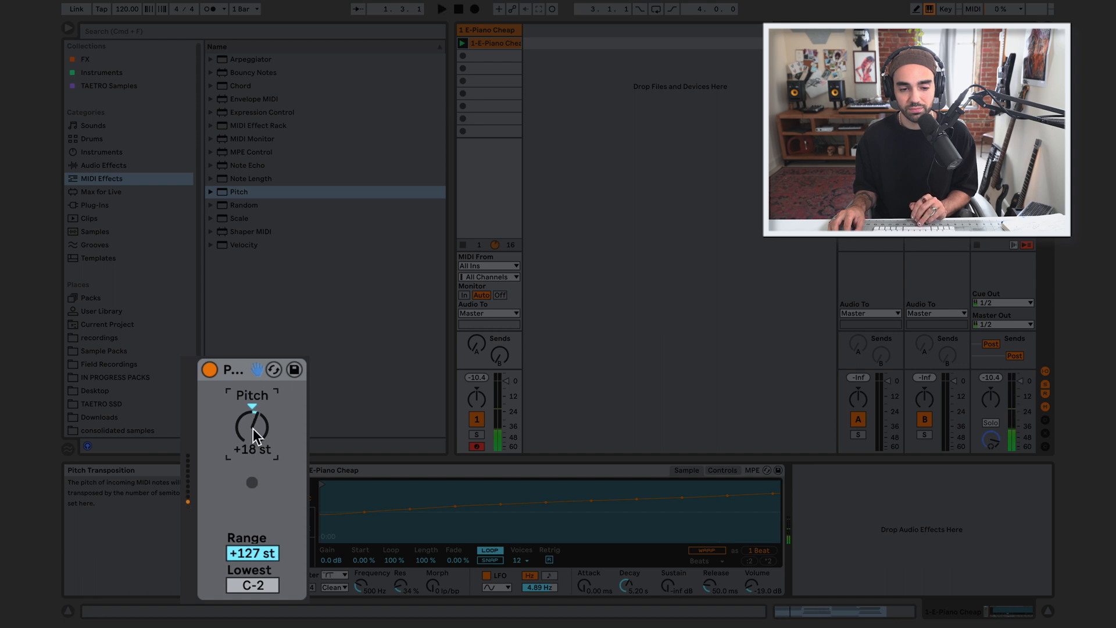
scroll(253, 433, down, 3)
scroll(252, 433, down, 3)
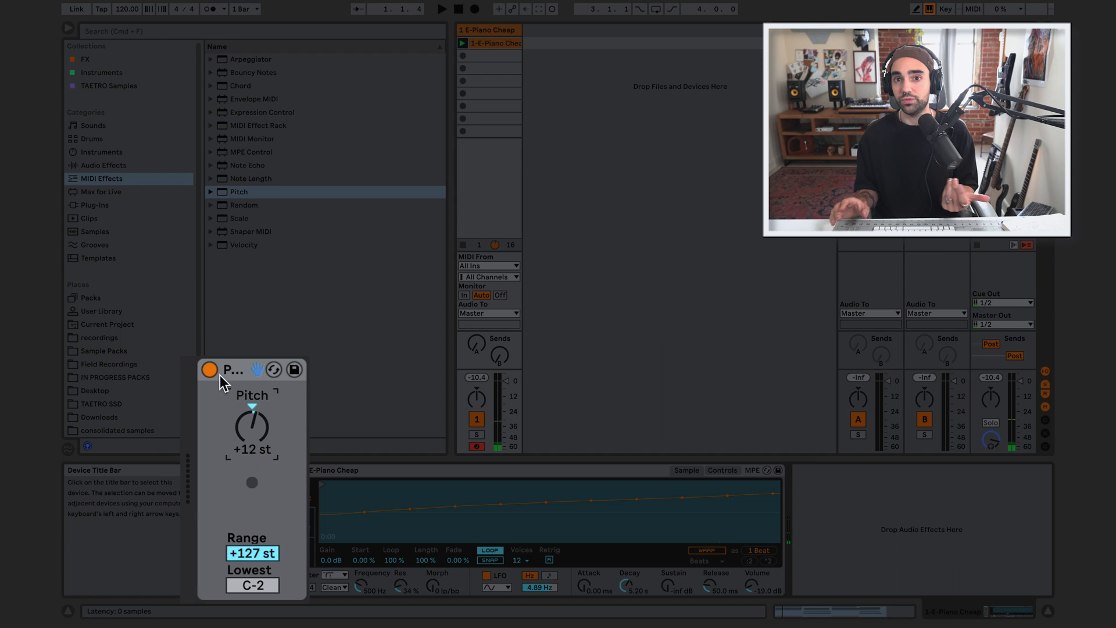
Delete the Pitch effect from the E-Piano Cheap track's device chain
click(234, 472)
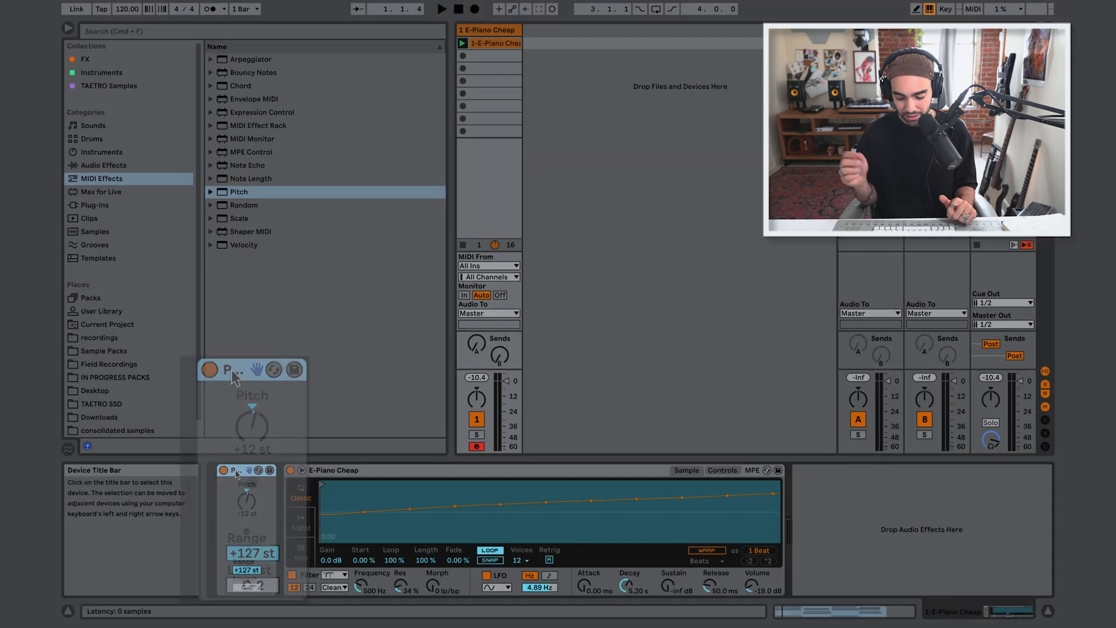
key(Delete)
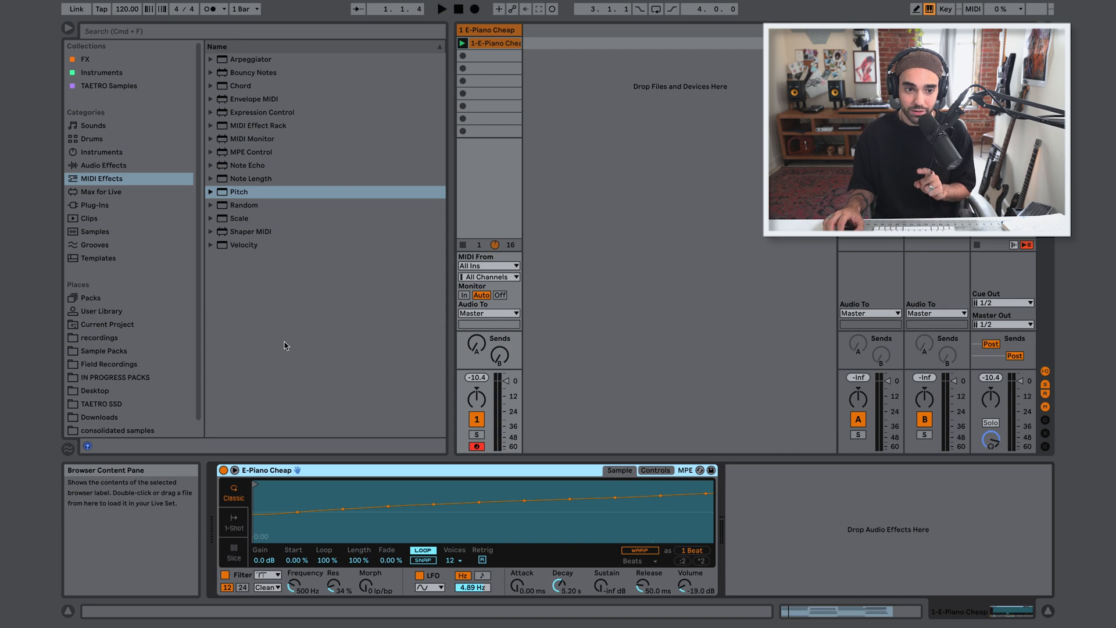
Load the 808 Core Kit onto a new track and insert the Velocity MIDI effect before the drum rack
click(97, 141)
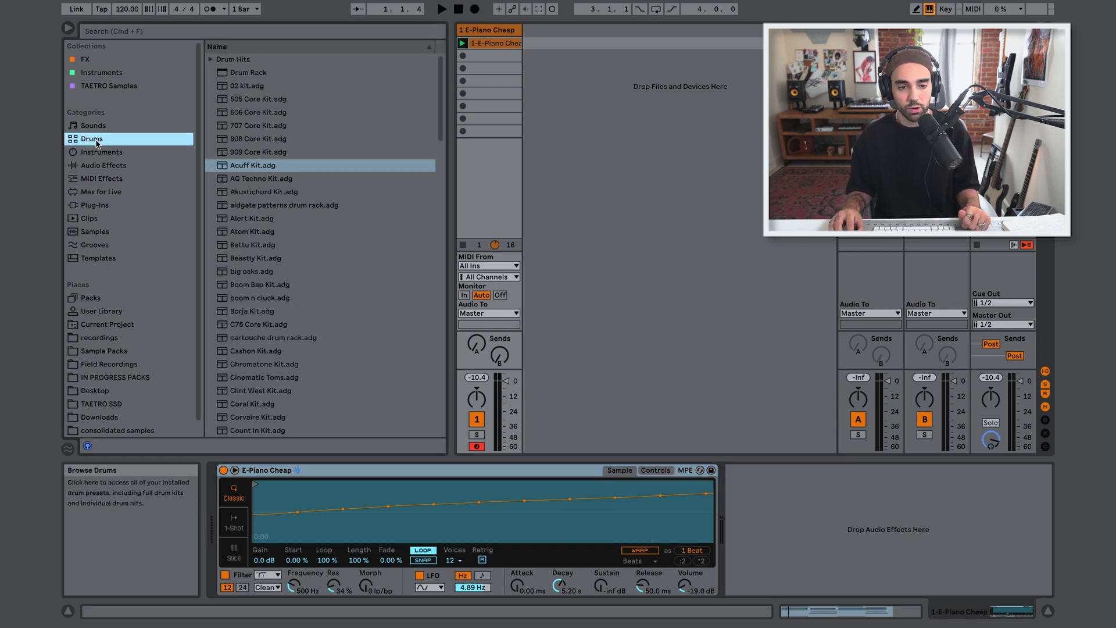
drag(236, 146, 562, 133)
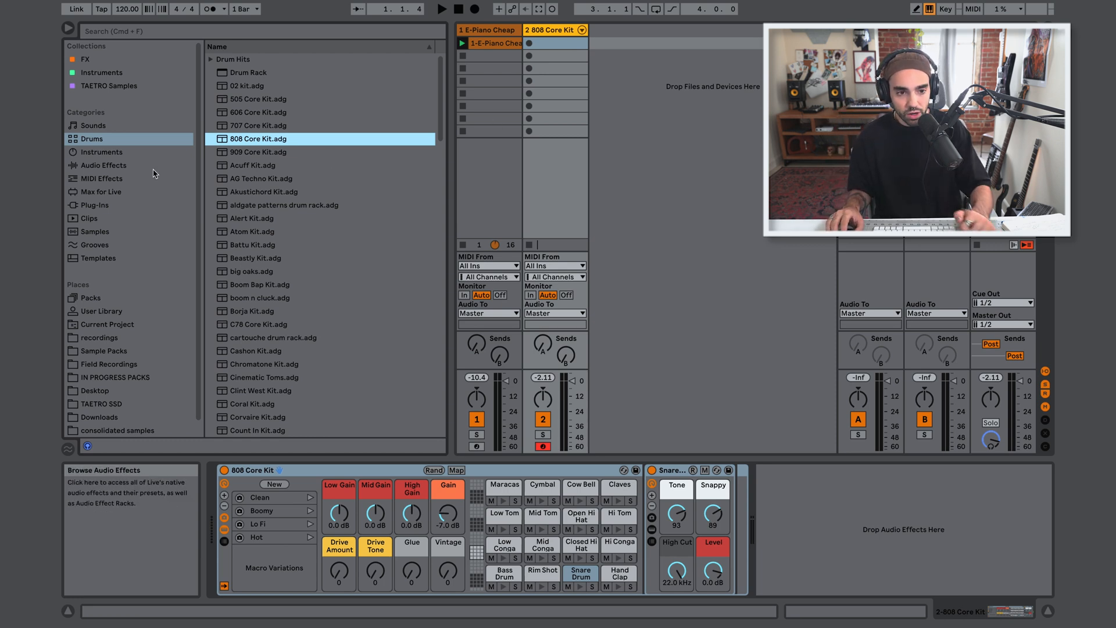
click(102, 179)
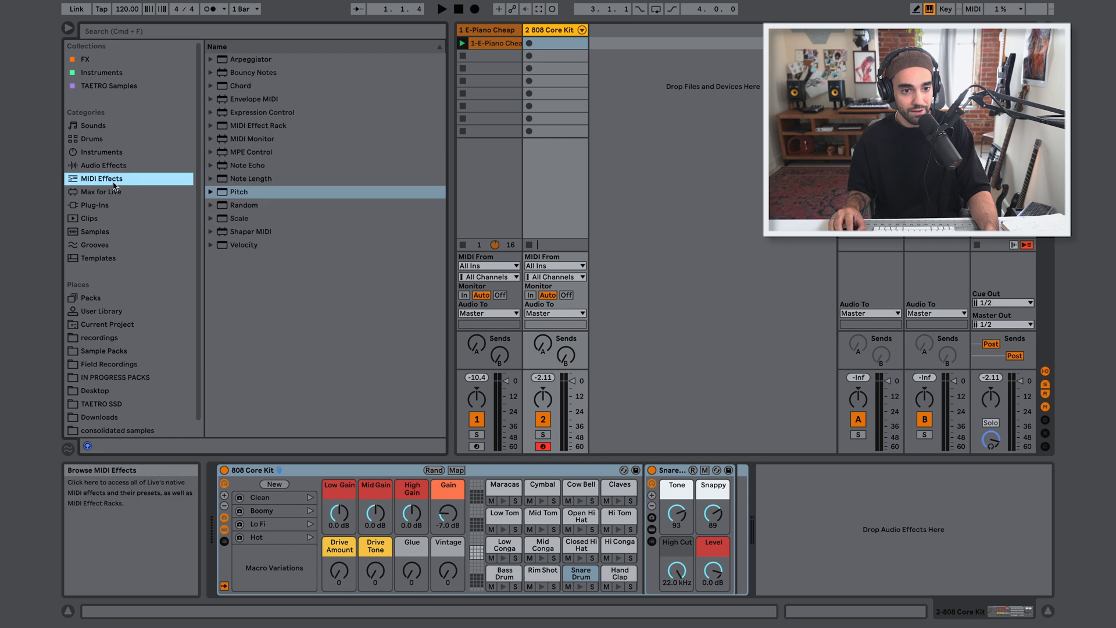
click(236, 250)
mouse_move(229, 248)
mouse_down()
mouse_move(249, 255)
mouse_move(220, 501)
mouse_up()
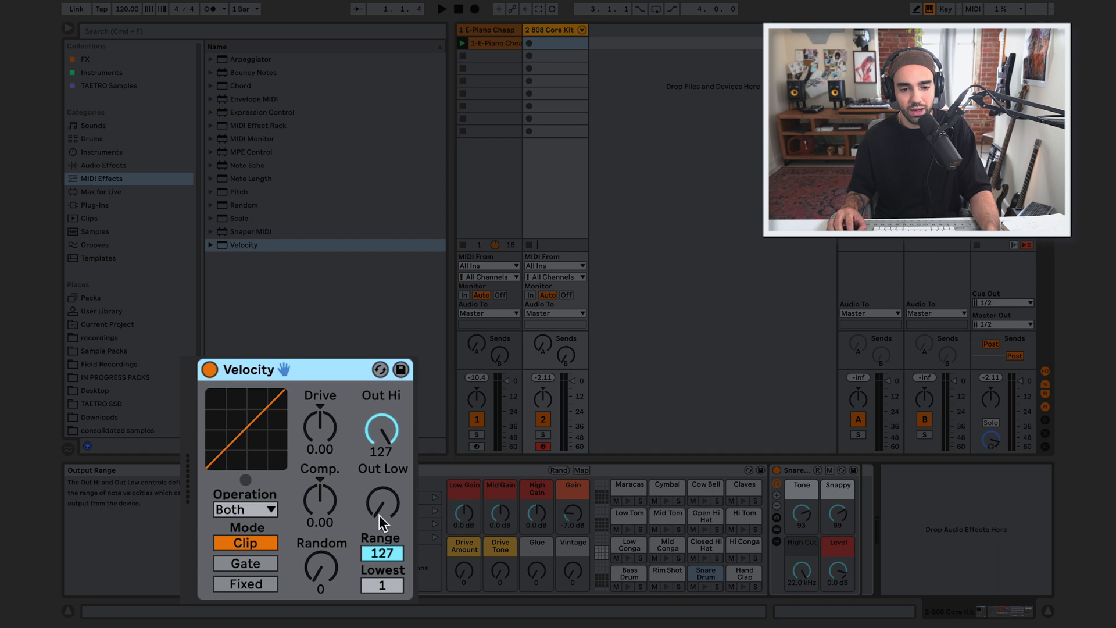
Try the Velocity effect's output range by lowering Out Hi to about 30 with Out Low at 1
drag(379, 515, 379, 493)
drag(379, 440, 379, 491)
drag(377, 493, 376, 514)
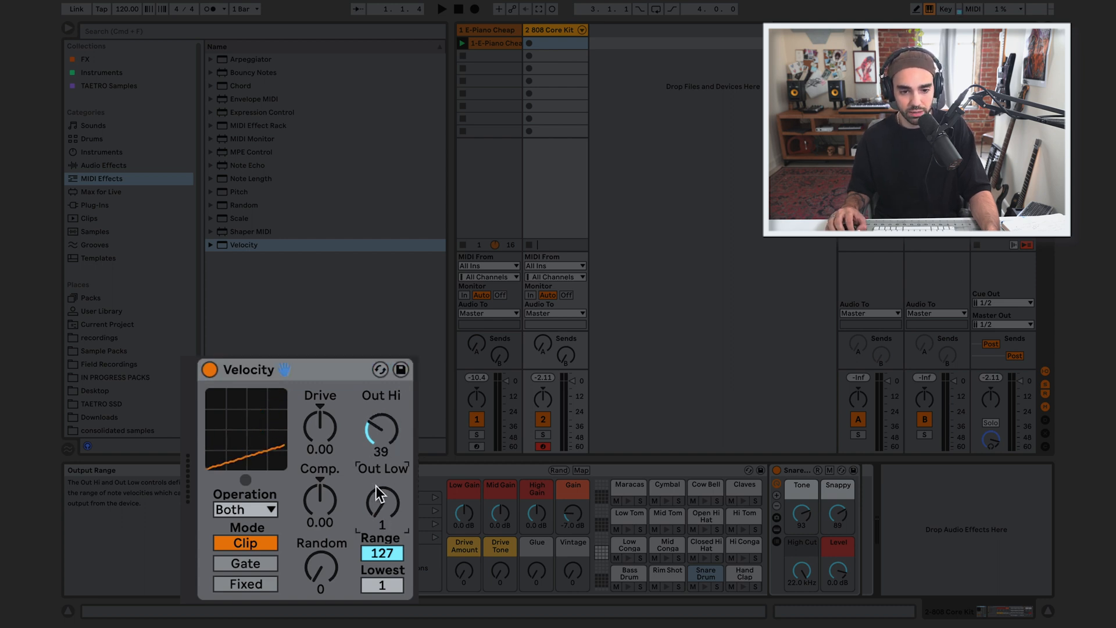
drag(380, 452, 380, 459)
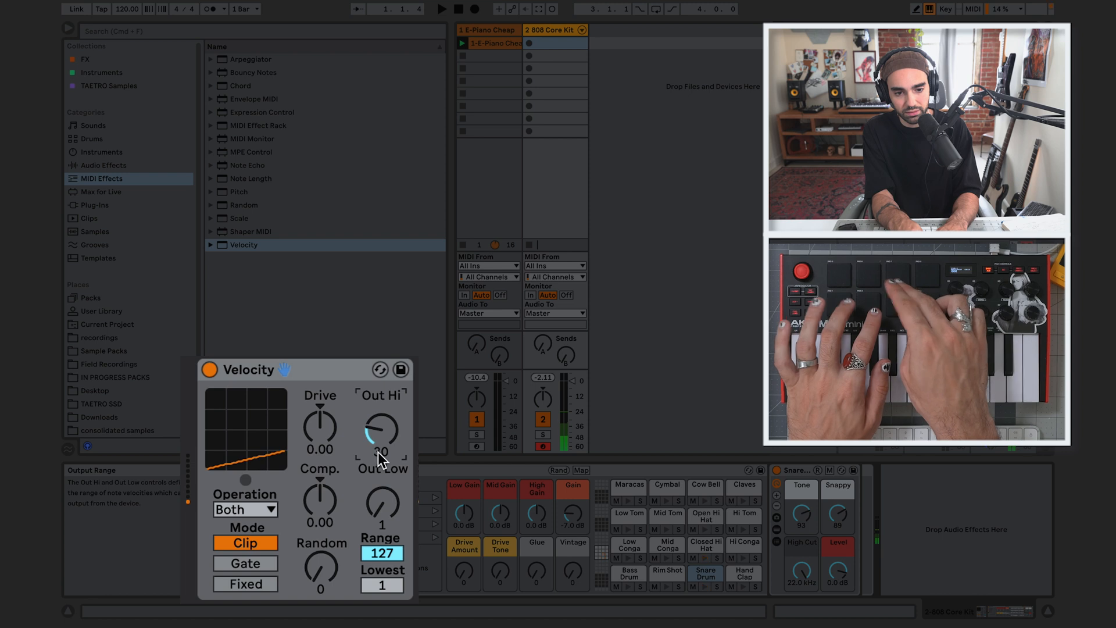
text(31)
Raise both Out Hi and Out Low of the Velocity effect to 127, play the drums and reset Out Low
drag(382, 430, 381, 372)
drag(389, 507, 388, 407)
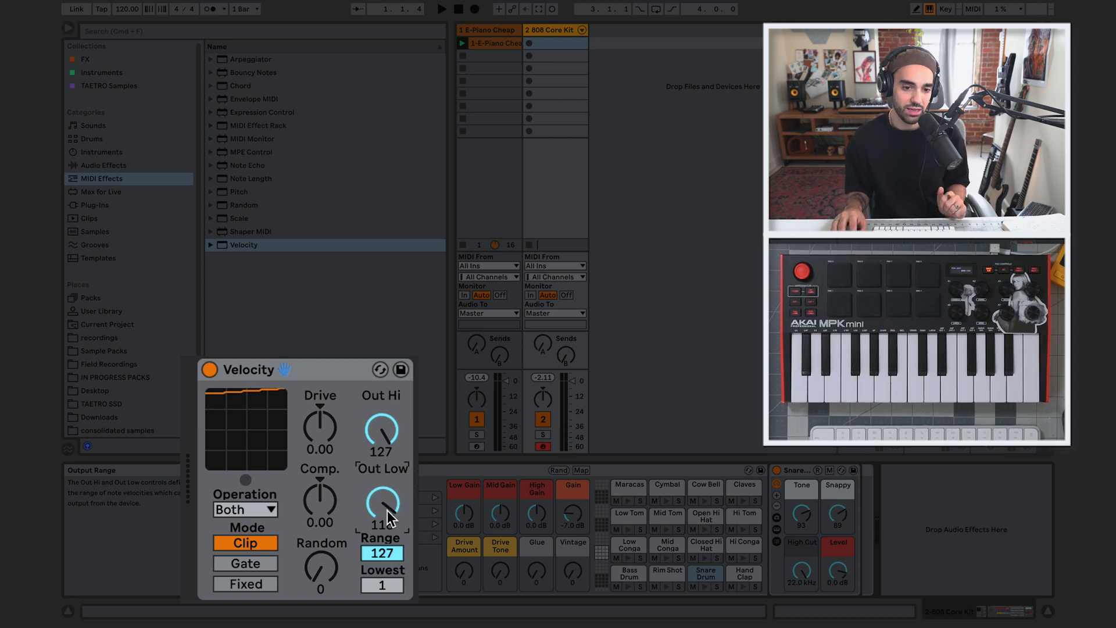
drag(390, 500, 390, 490)
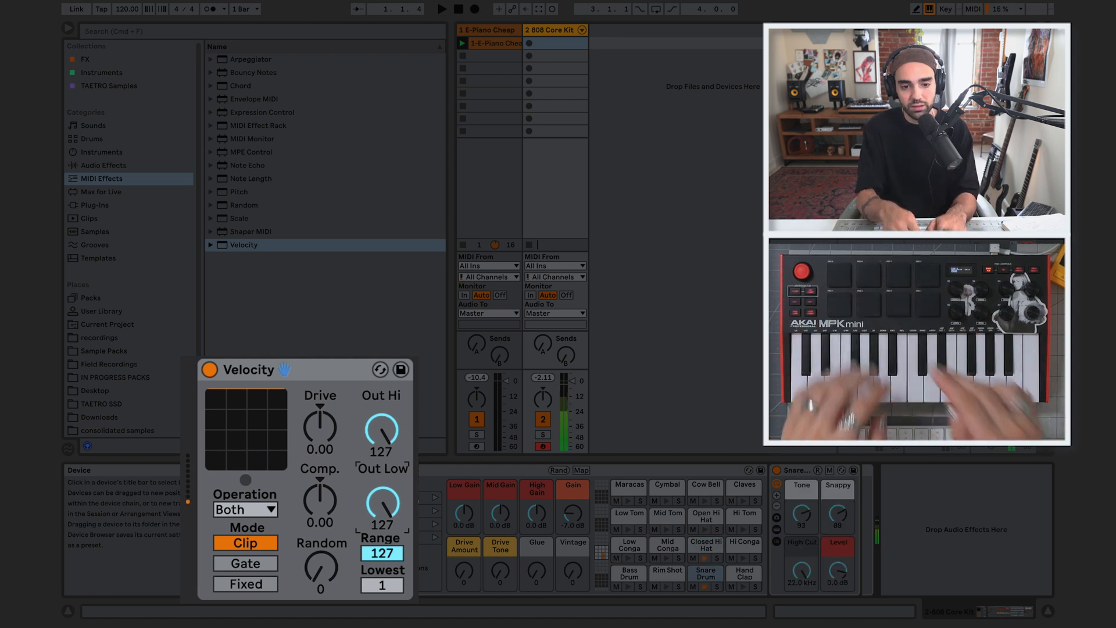
double_click(387, 500)
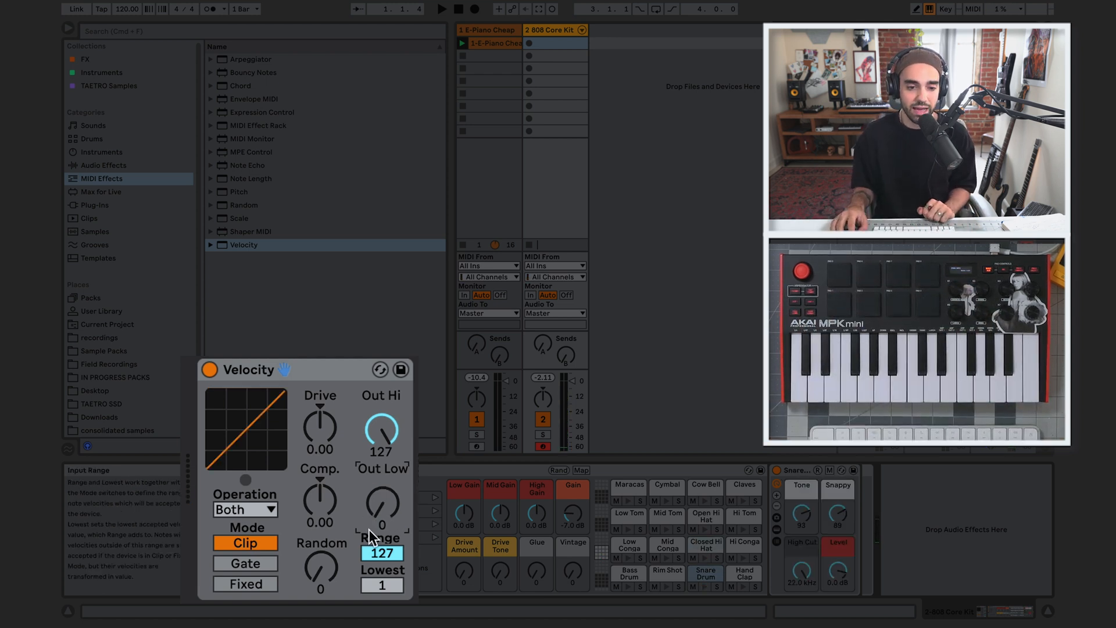
Lower the Velocity effect's Out Hi to 1, play the drums and bring Out Hi back up to 101
drag(372, 525, 372, 524)
drag(393, 433, 392, 566)
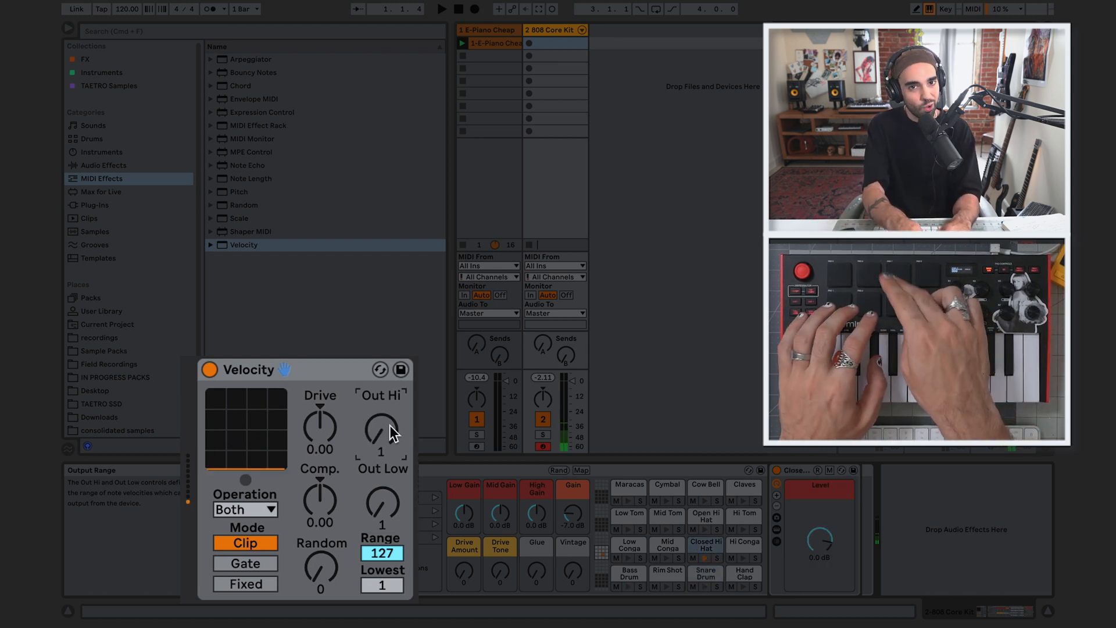
drag(389, 424, 390, 324)
drag(378, 441, 382, 428)
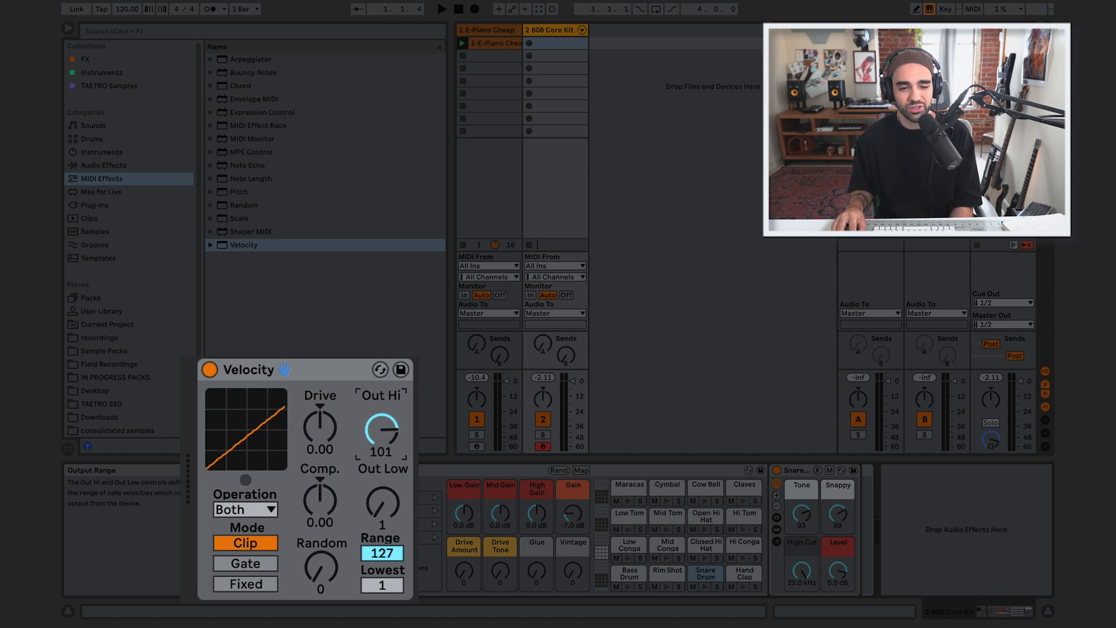
Set the Velocity effect's Out Hi to 127, try Out Low at 64 and 90, and settle Out Low at 62
drag(380, 498, 380, 461)
drag(390, 423, 390, 407)
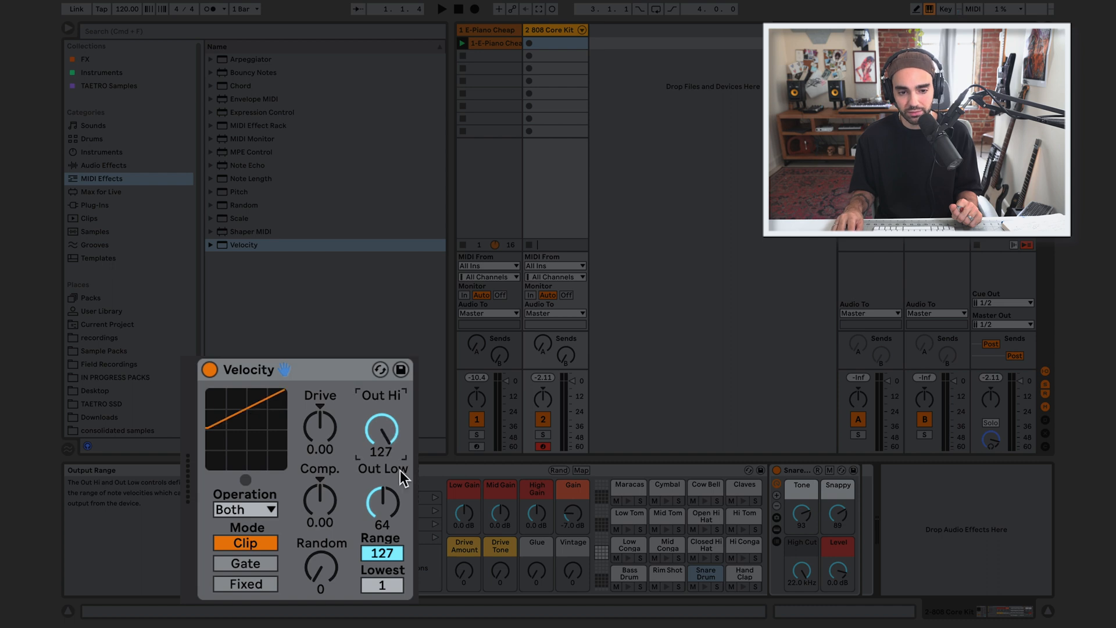
drag(387, 490, 387, 480)
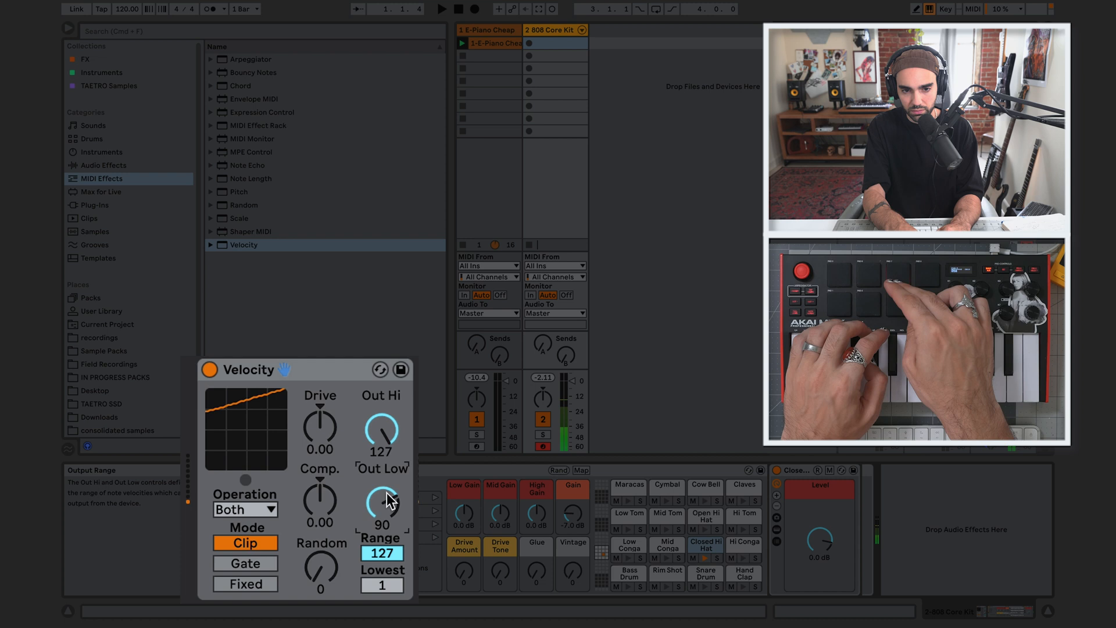
drag(387, 493, 387, 509)
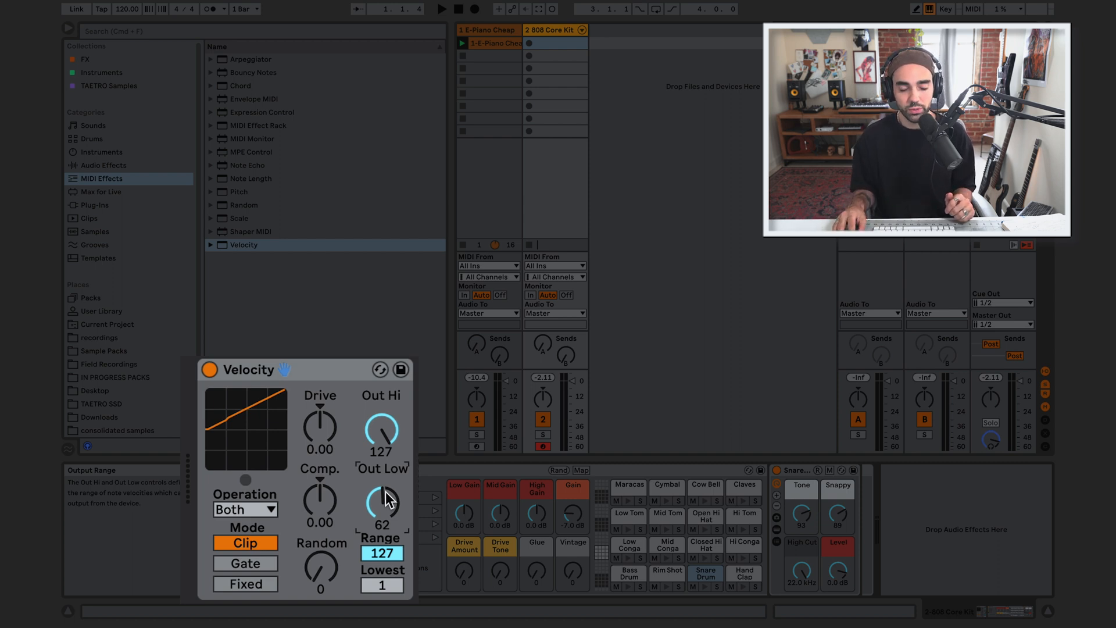
Switch the Velocity effect to Fixed mode, lower Out Hi to 69 and raise it slightly
click(253, 585)
drag(381, 430, 384, 448)
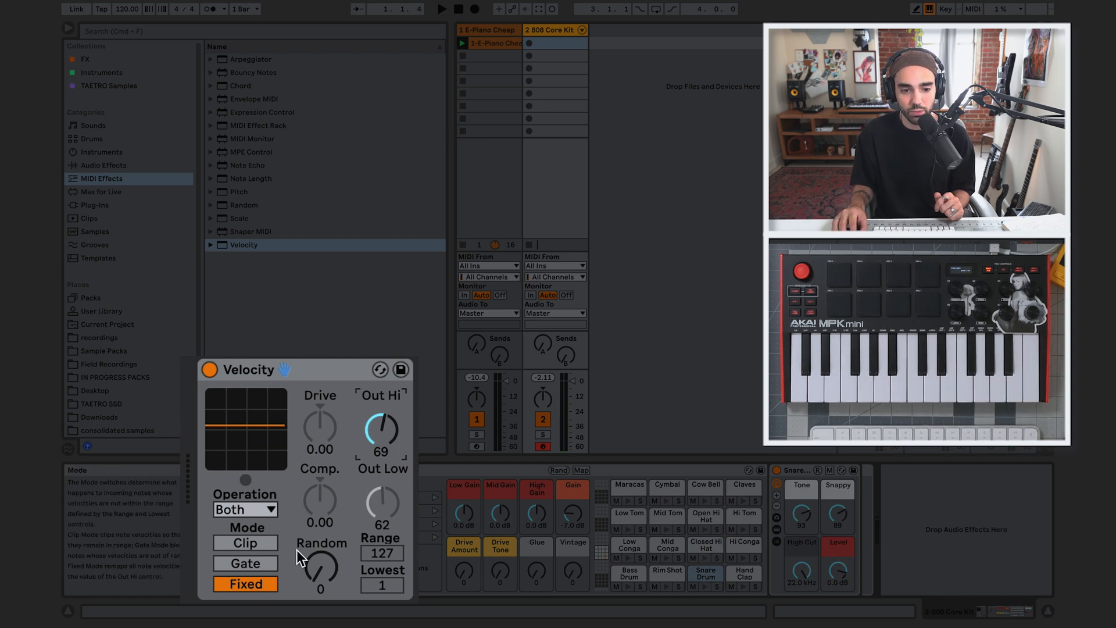
drag(386, 449, 384, 445)
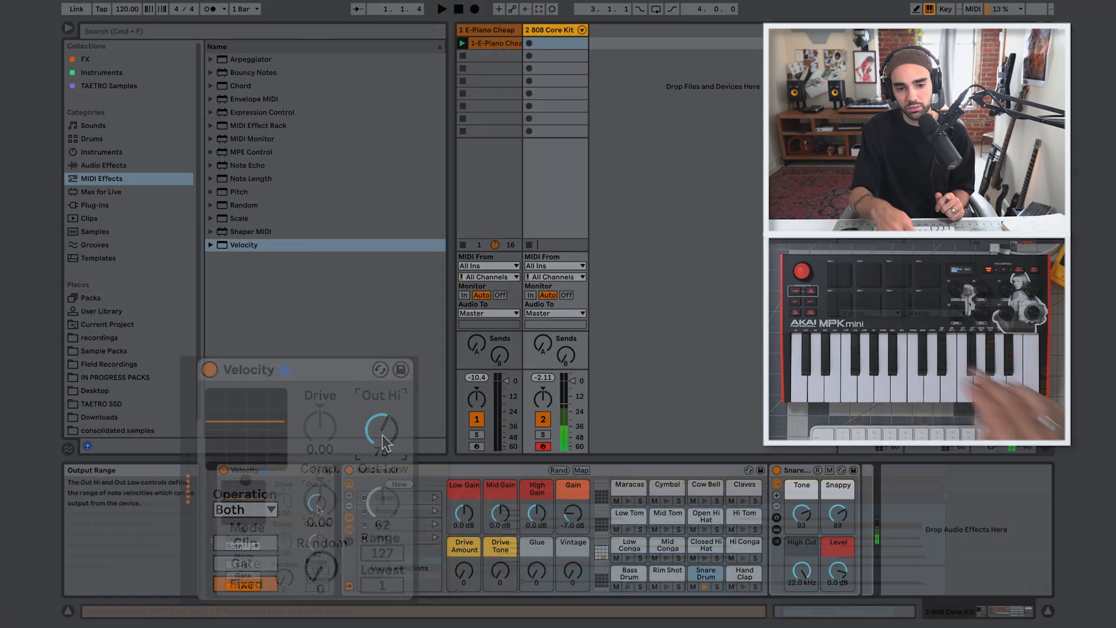
Arm the E-Piano Cheap track for recording and insert the Velocity MIDI effect before its instrument
click(504, 47)
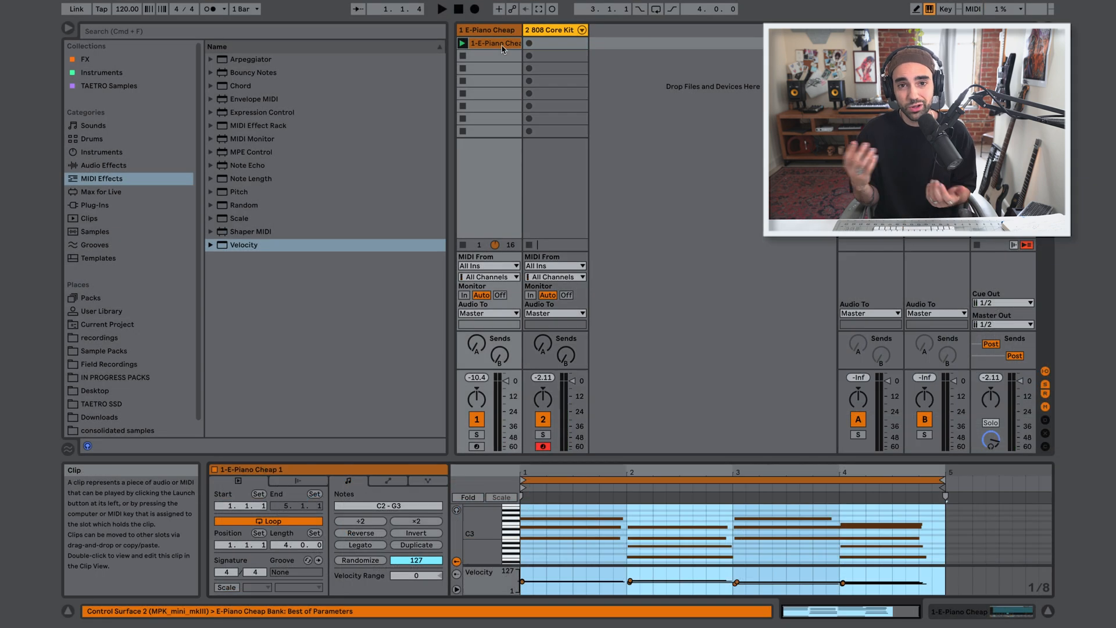
click(479, 448)
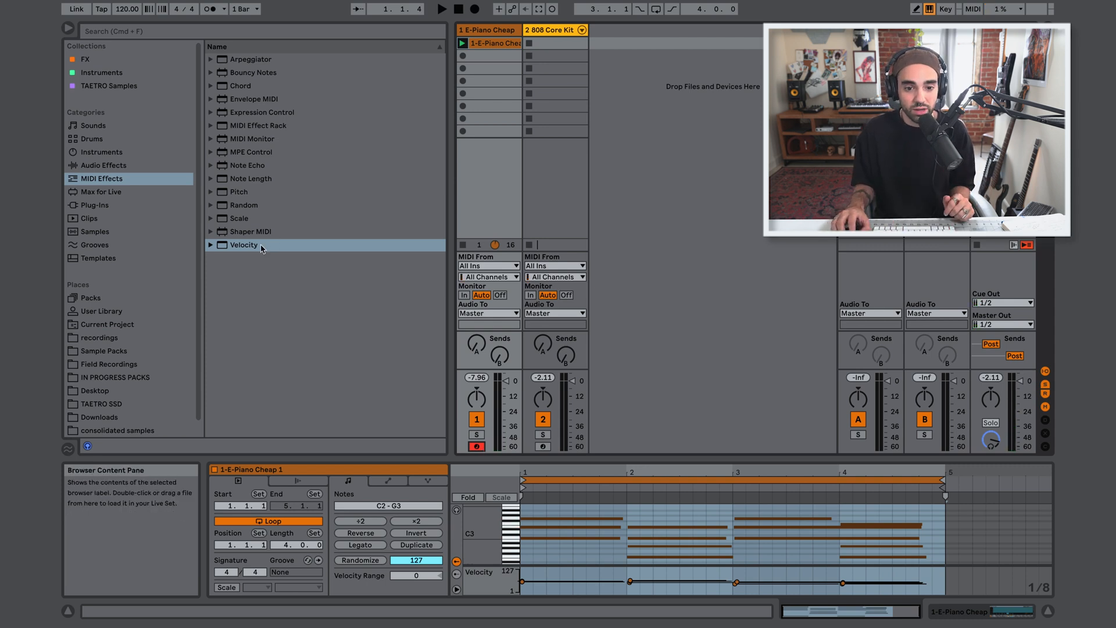
double_click(480, 31)
drag(244, 245, 221, 511)
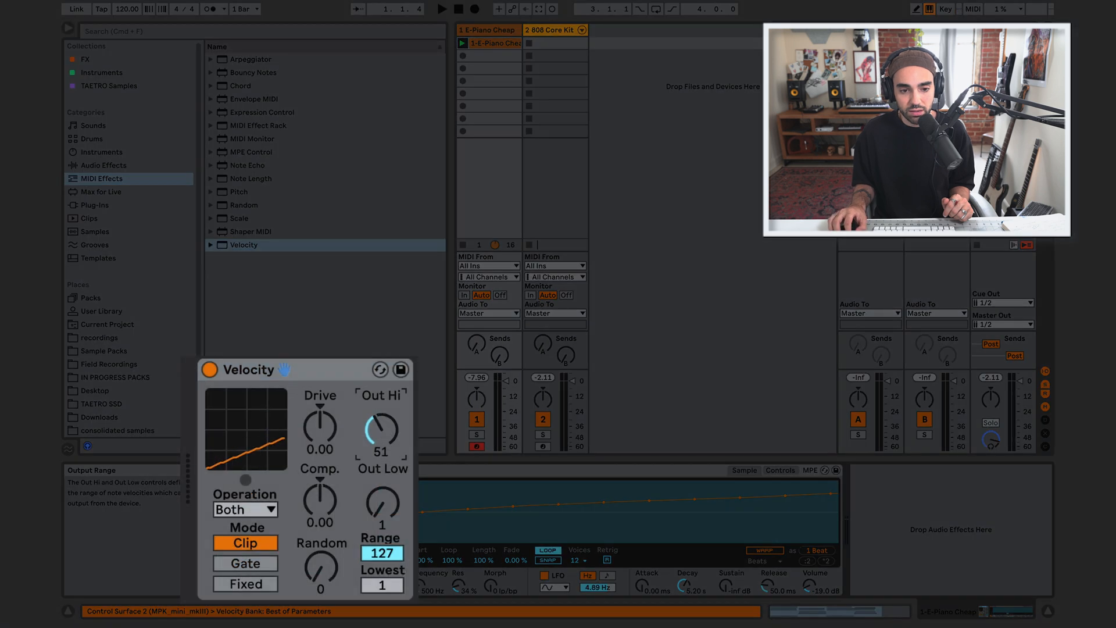
Play the clip with the E-Piano Cheap track's Velocity Out Hi lowered to 45, and raise Out Hi to 125
drag(381, 431, 382, 437)
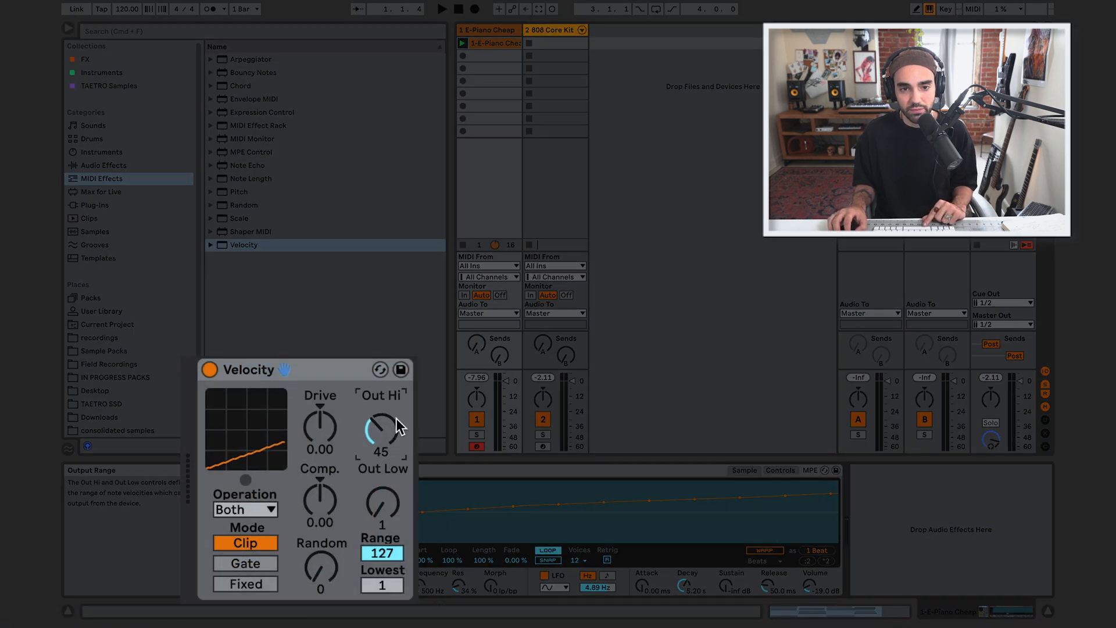
key(space)
mouse_move(382, 423)
mouse_down()
mouse_move(382, 442)
mouse_move(381, 324)
mouse_move(378, 433)
mouse_up()
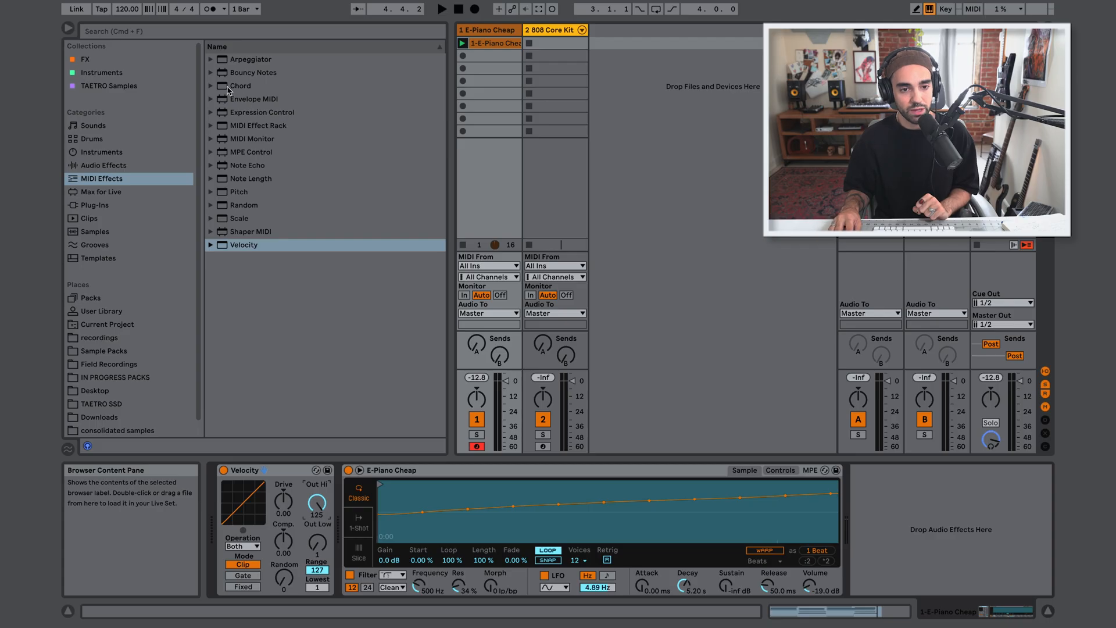
Insert the Chord MIDI effect between Velocity and the E-Piano Cheap instrument, and set Shift 1 to +12 st
drag(229, 87, 341, 513)
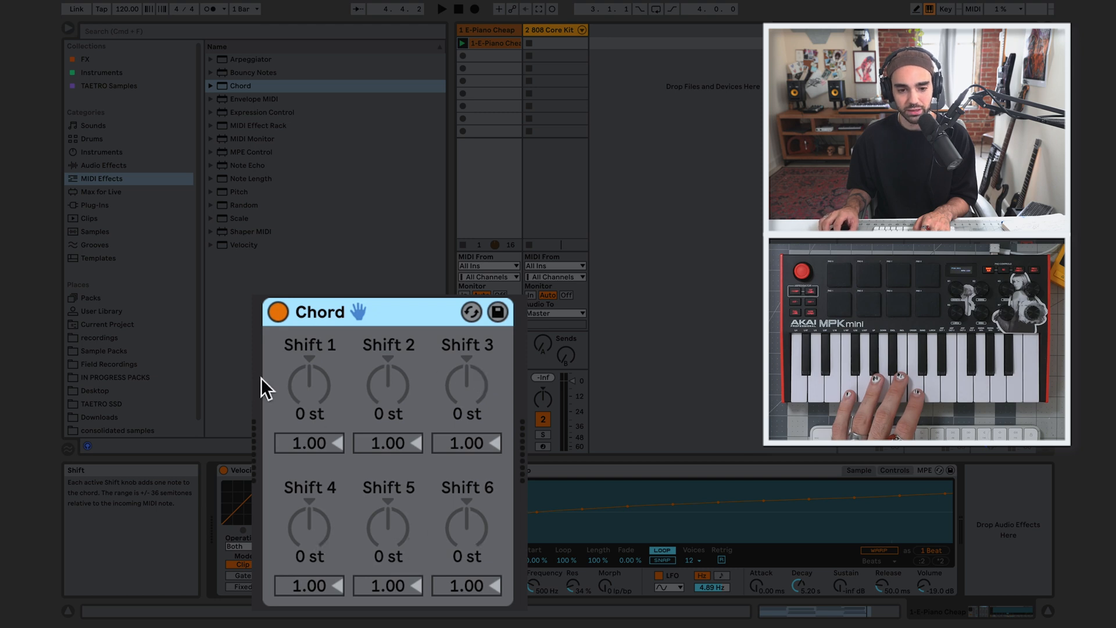
click(303, 379)
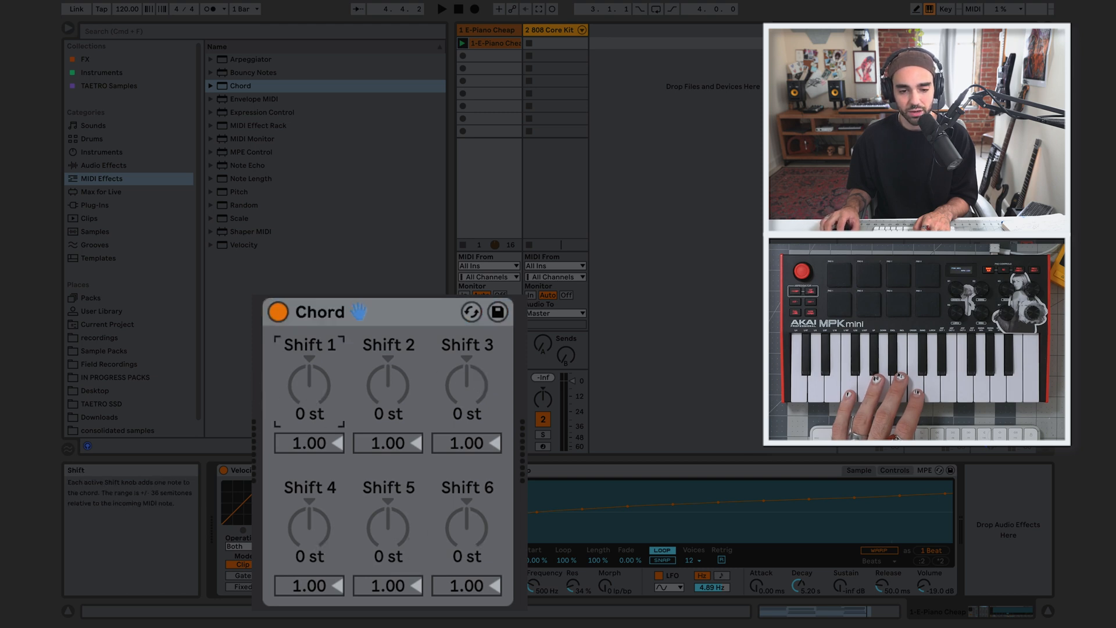
drag(302, 379, 303, 372)
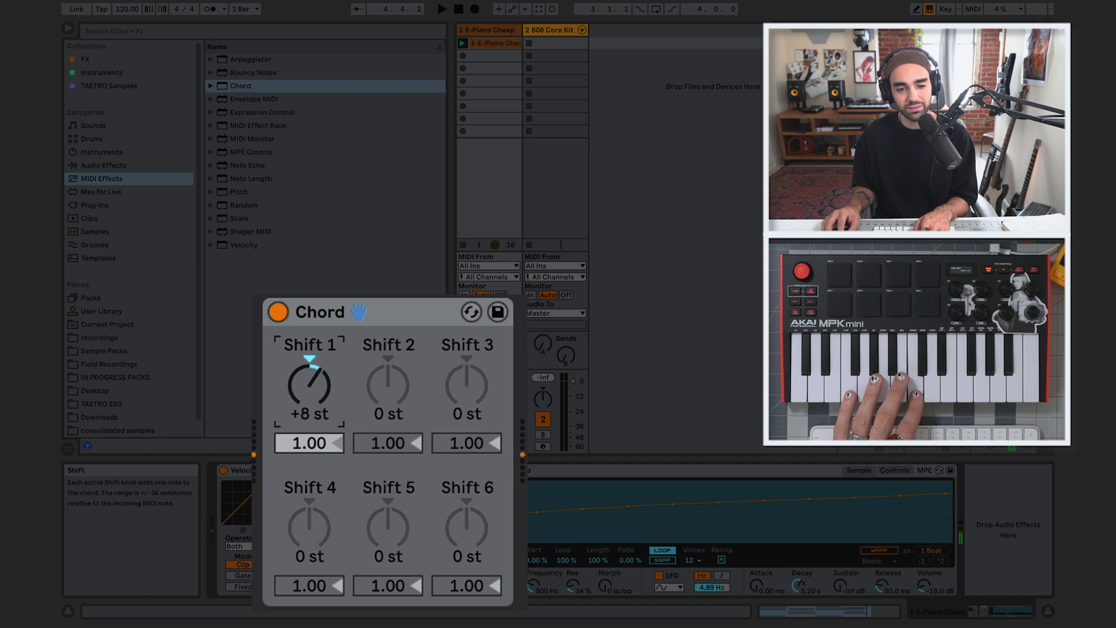
drag(322, 388, 322, 384)
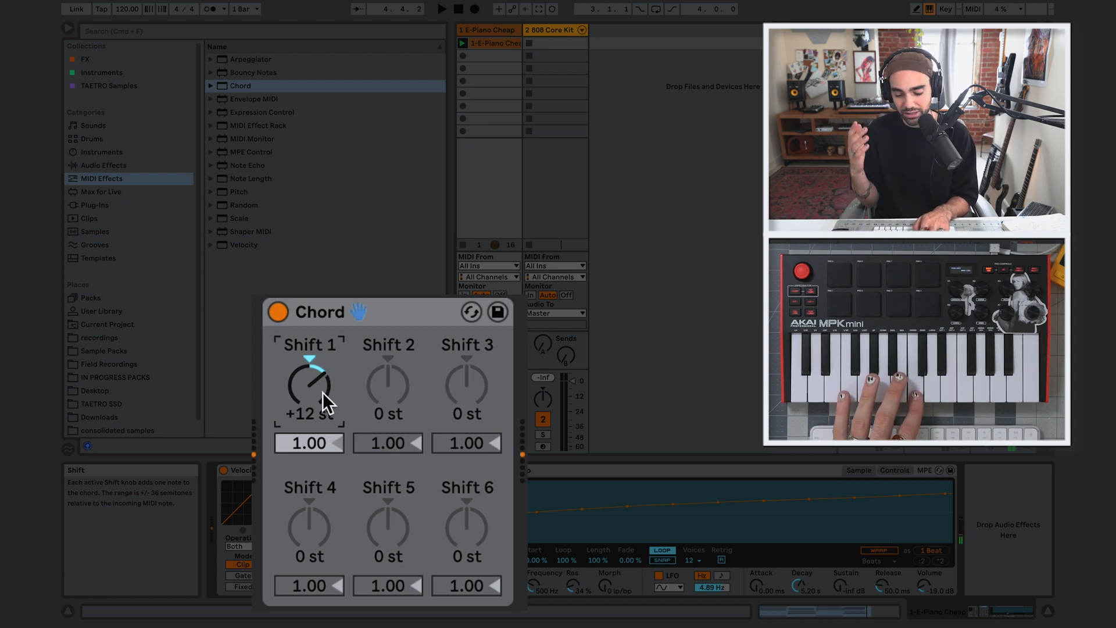
Bypass and re-enable the Chord effect twice to compare the played note with and without the added octave
click(281, 316)
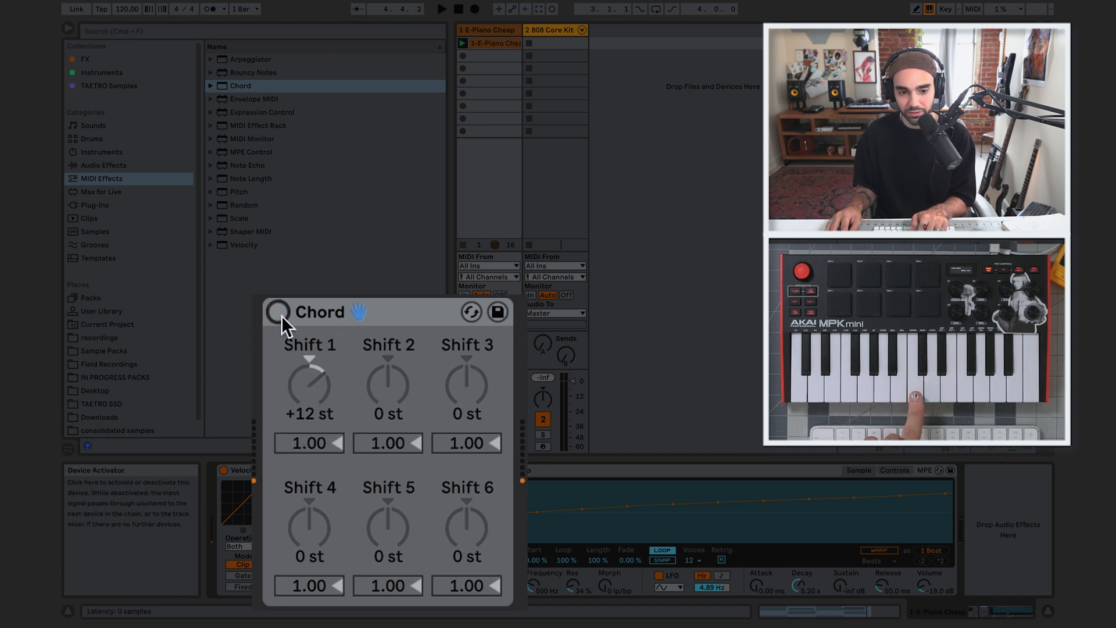
click(282, 315)
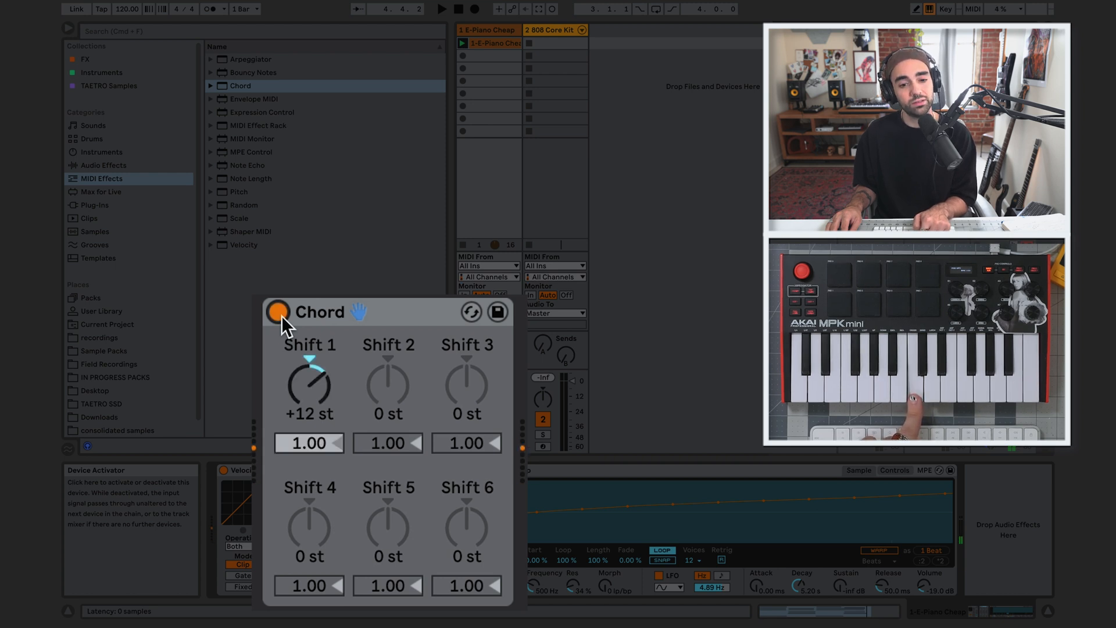
click(281, 315)
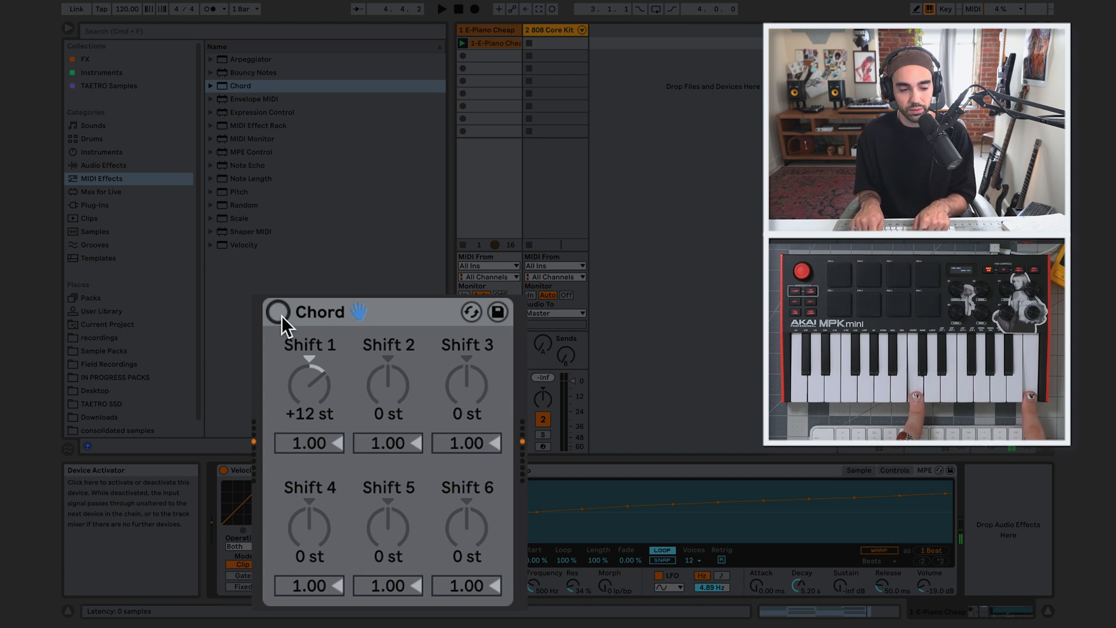
click(281, 315)
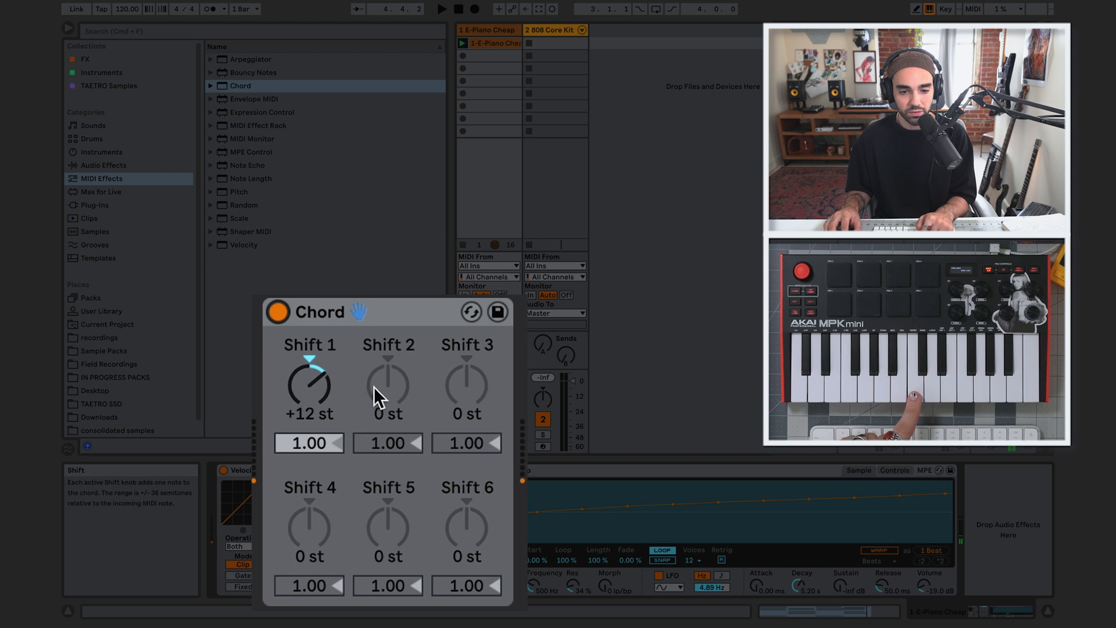
Add more chord notes with Shift 2 at +5 st, Shift 3 at -2 st and Shift 4 at -7 st
drag(374, 387, 374, 381)
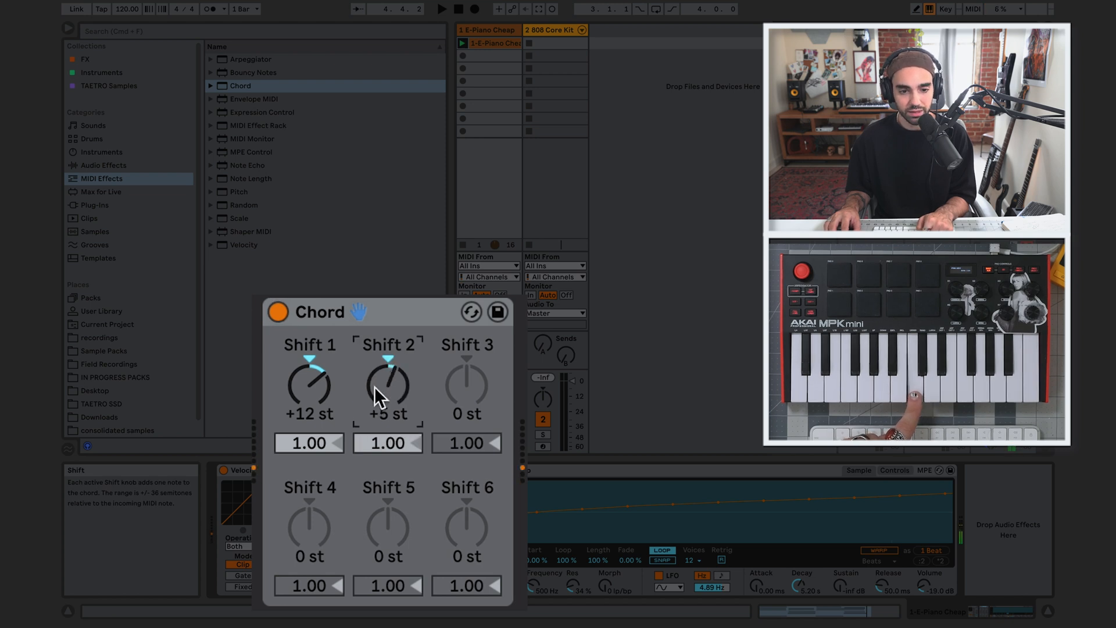
drag(468, 392, 469, 396)
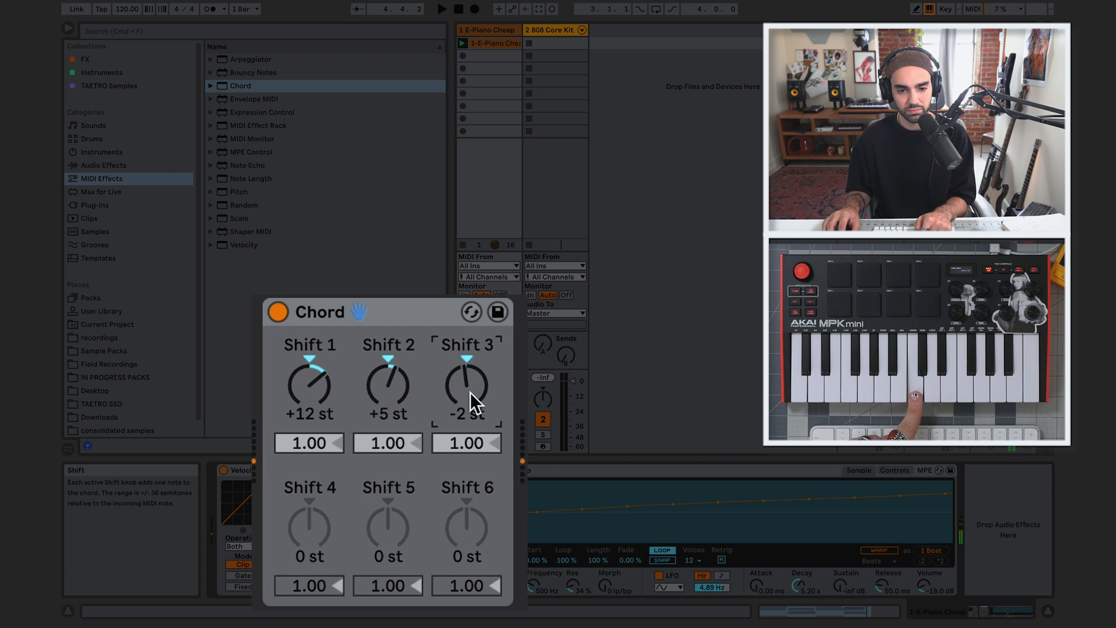
drag(309, 531, 310, 544)
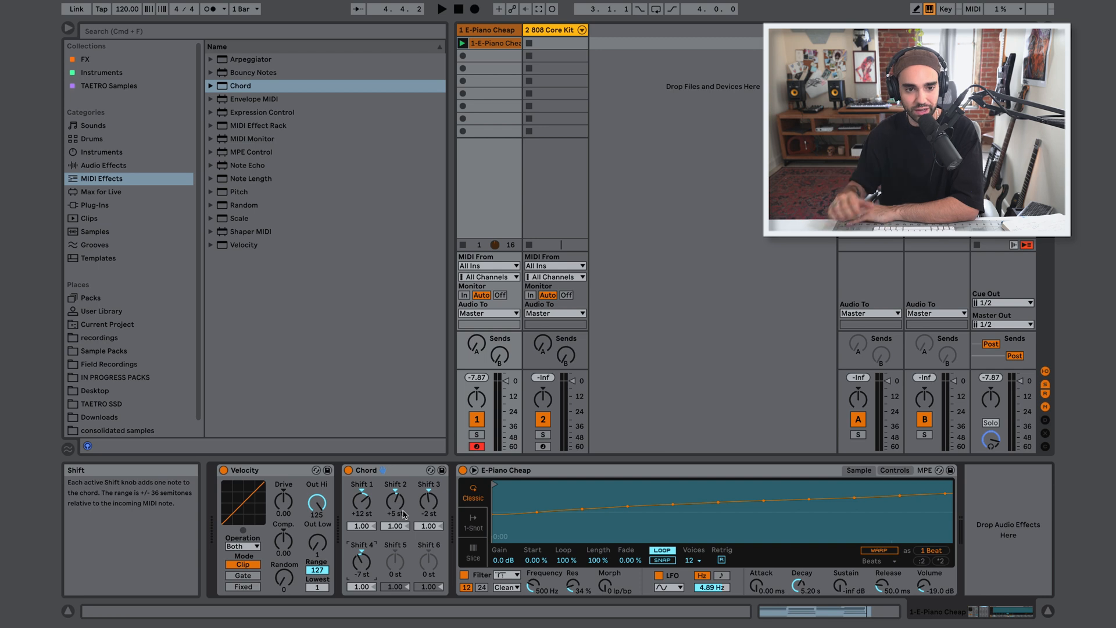
Reset the Chord effect's Shift 3 and Shift 4 to 0 st and set Shift 2 to +24 st
click(397, 472)
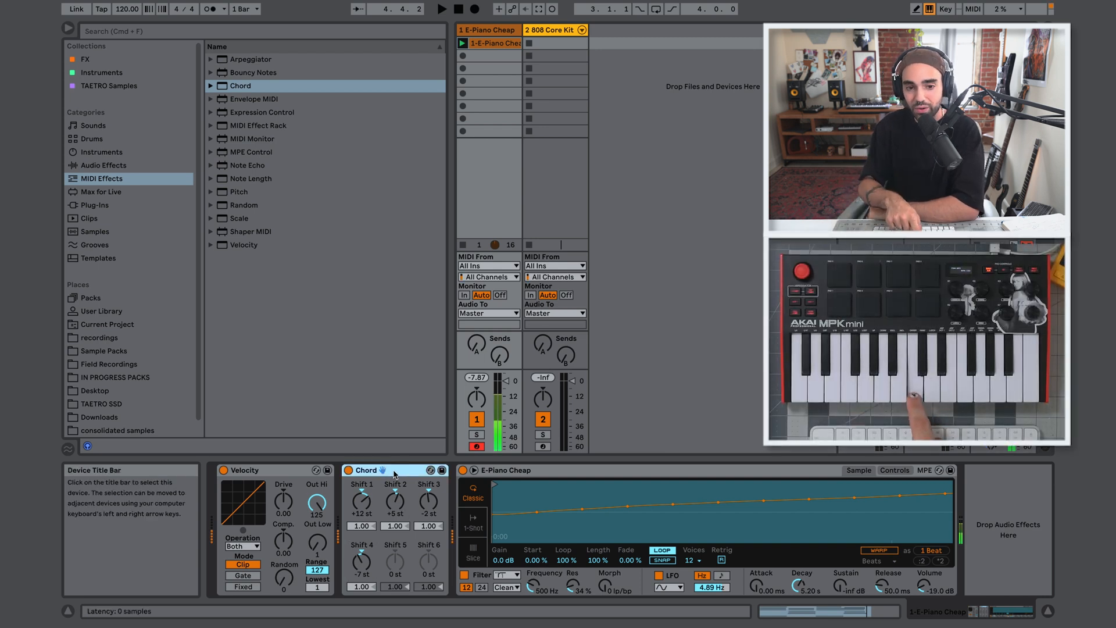
double_click(362, 562)
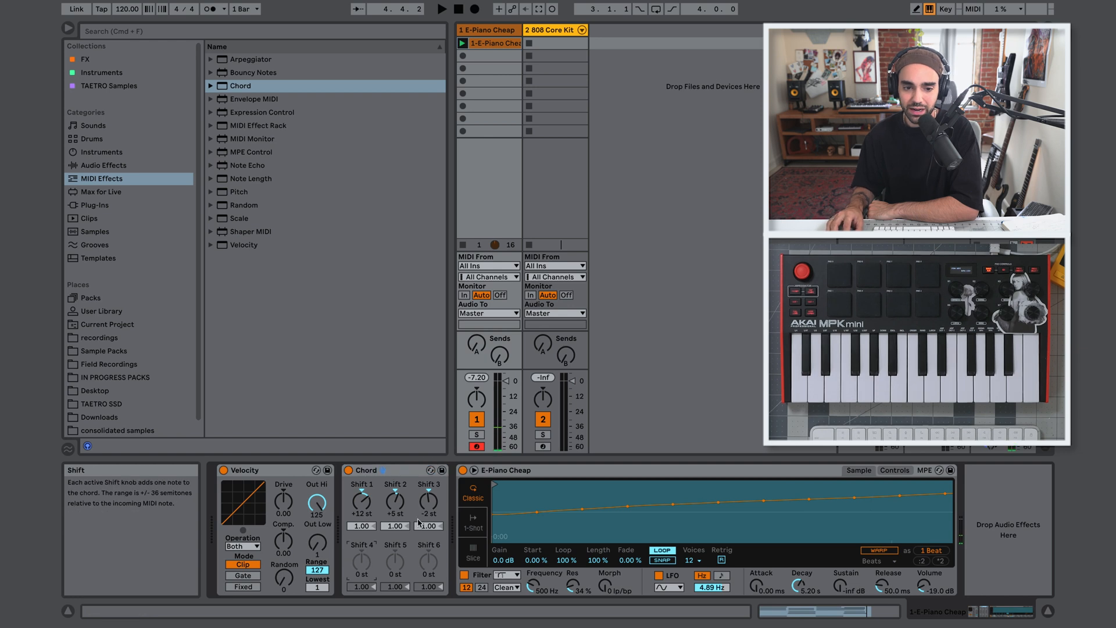
double_click(428, 501)
double_click(395, 501)
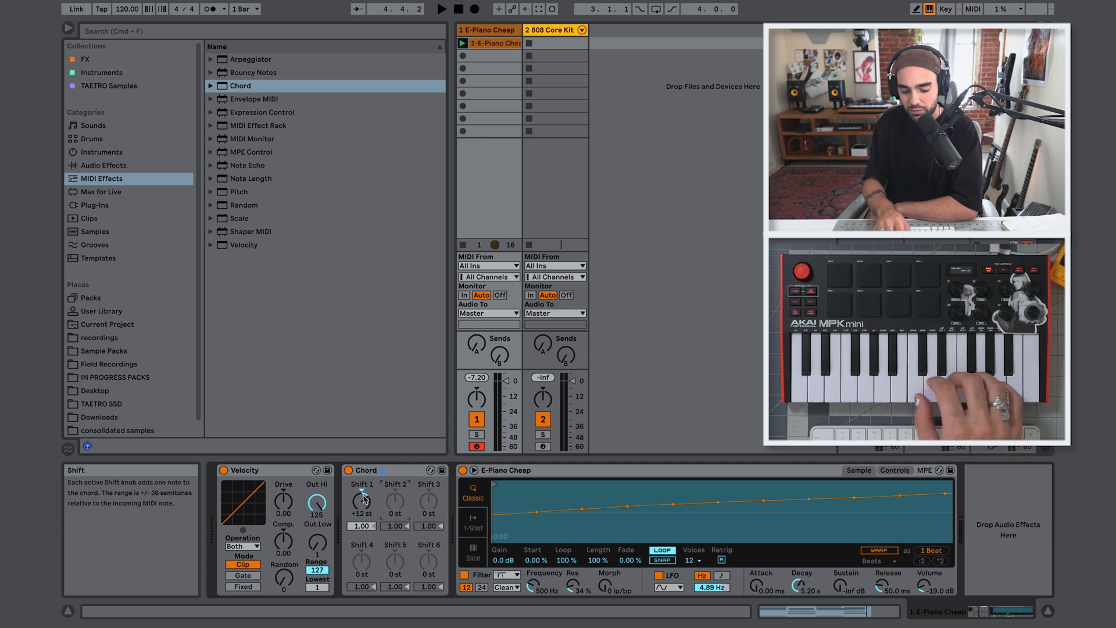
drag(396, 501, 395, 473)
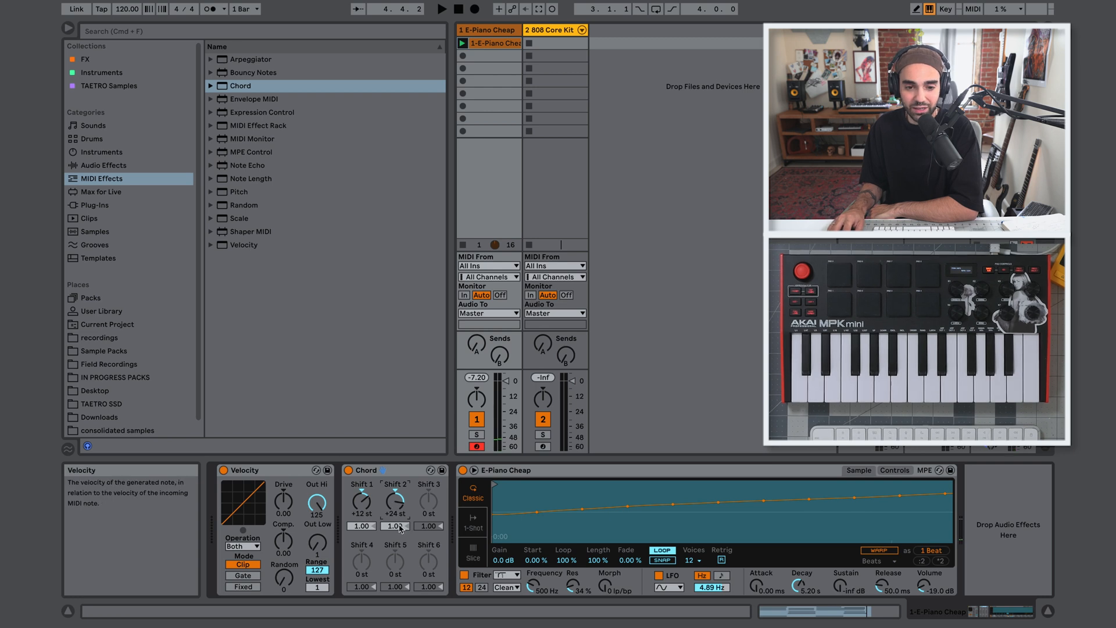
Try the Shift 2 note velocity at 0.52 and about 2, settle it at 1.07, and set the Shift 1 velocity to 1.38
drag(396, 532, 396, 526)
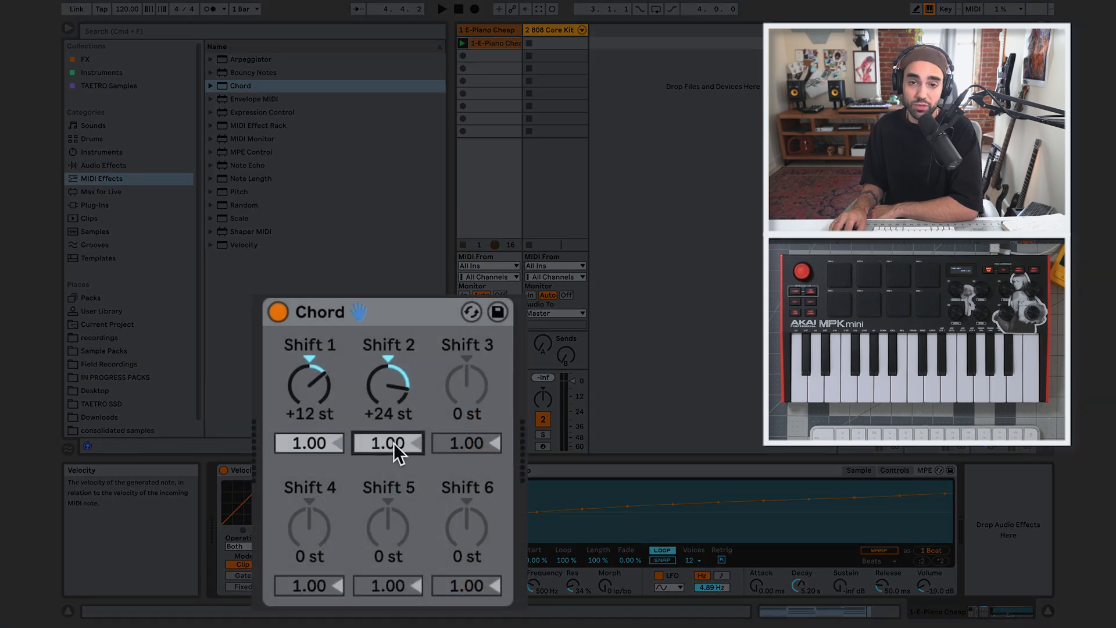
mouse_move(393, 442)
mouse_down()
mouse_move(393, 480)
mouse_move(393, 463)
mouse_up()
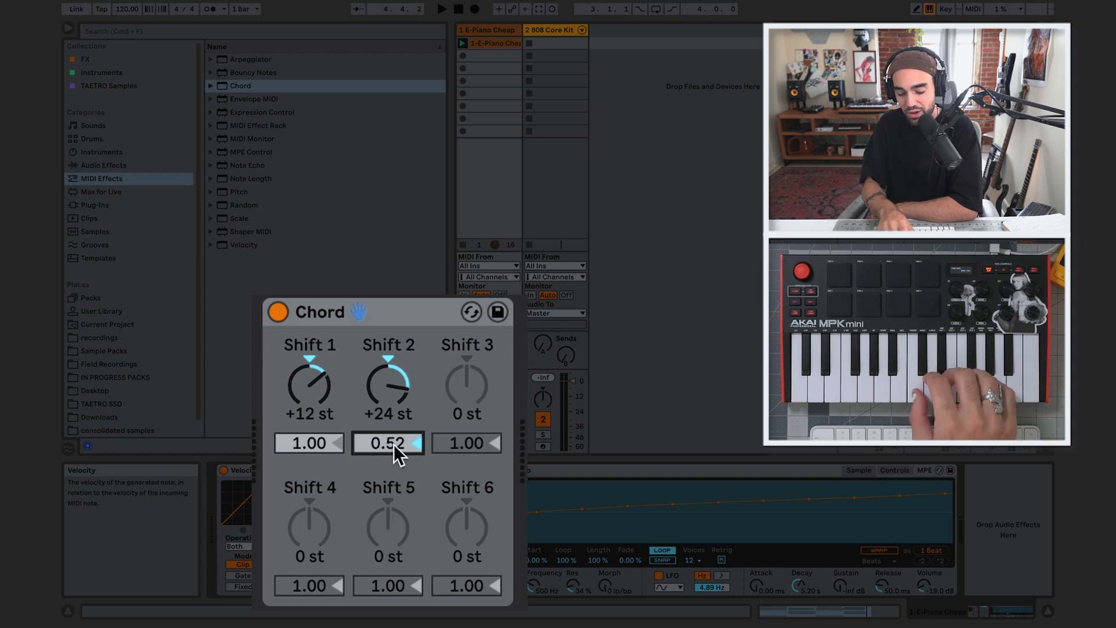
drag(393, 444, 391, 434)
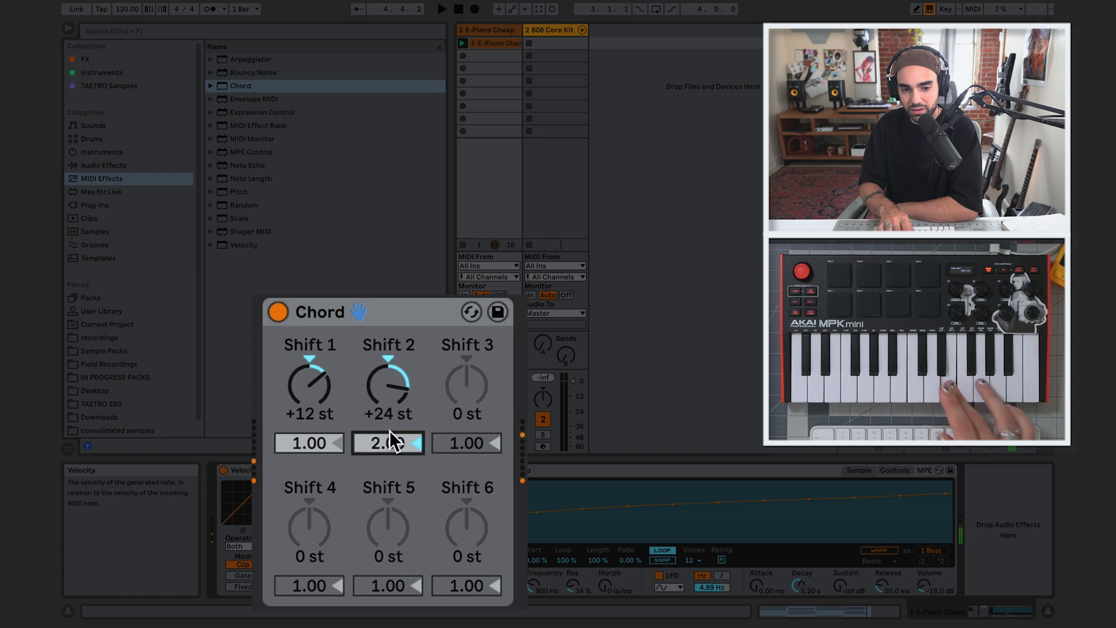
drag(389, 430, 389, 447)
click(308, 443)
drag(308, 443, 317, 448)
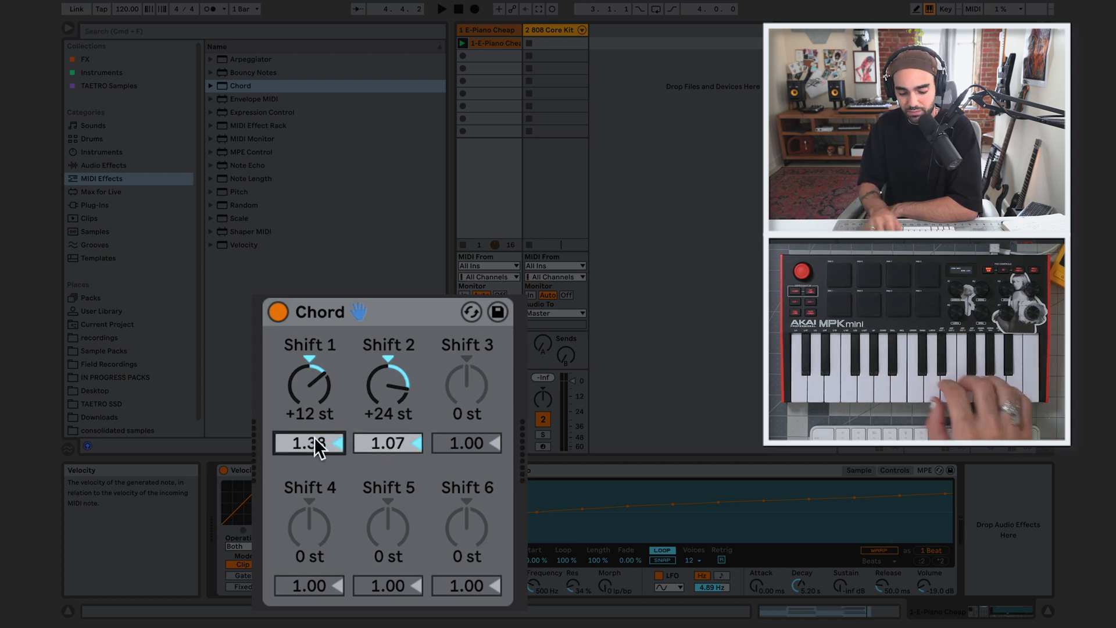
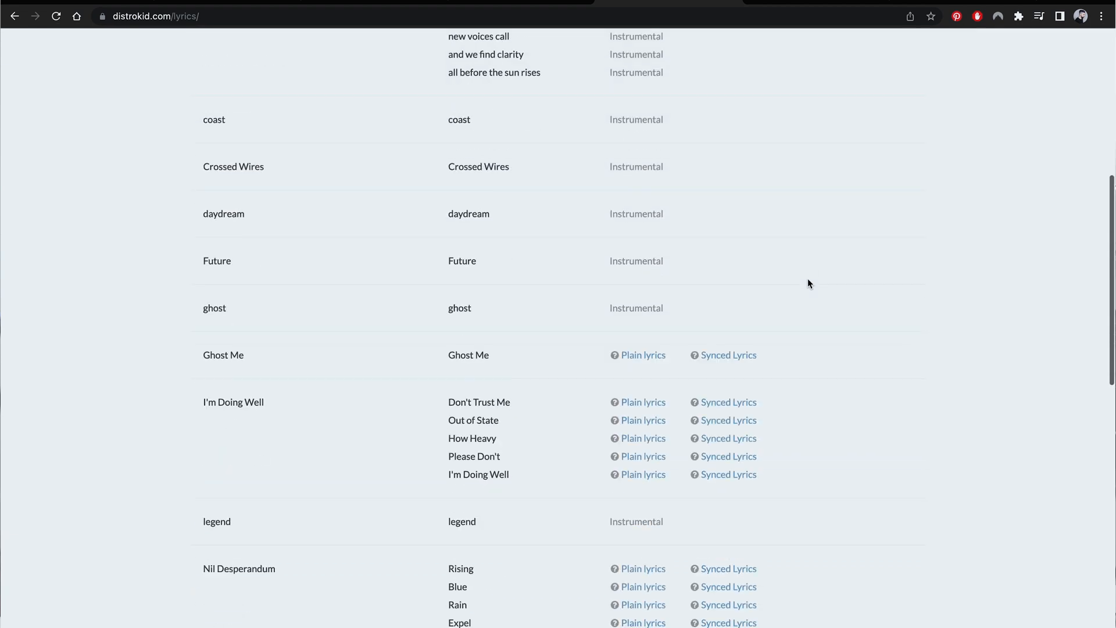
scroll(808, 281, up, 3)
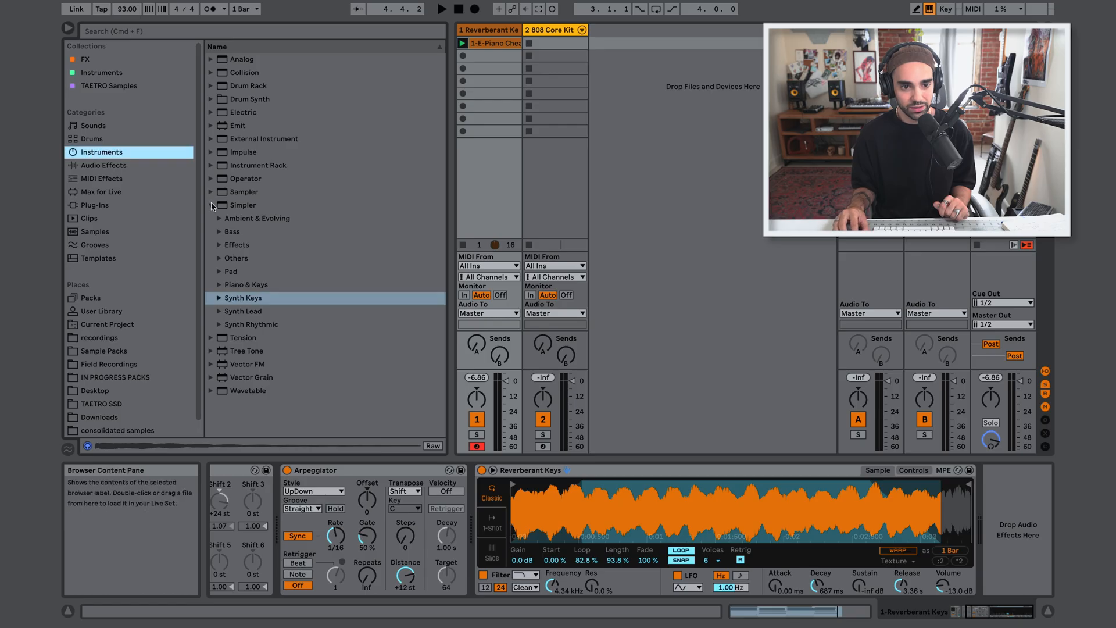
Load Simpler's Reverberant Keys.adv preset on the first track, with its filter enabled at 3.44 kHz and Decay at 1.83 s
click(220, 299)
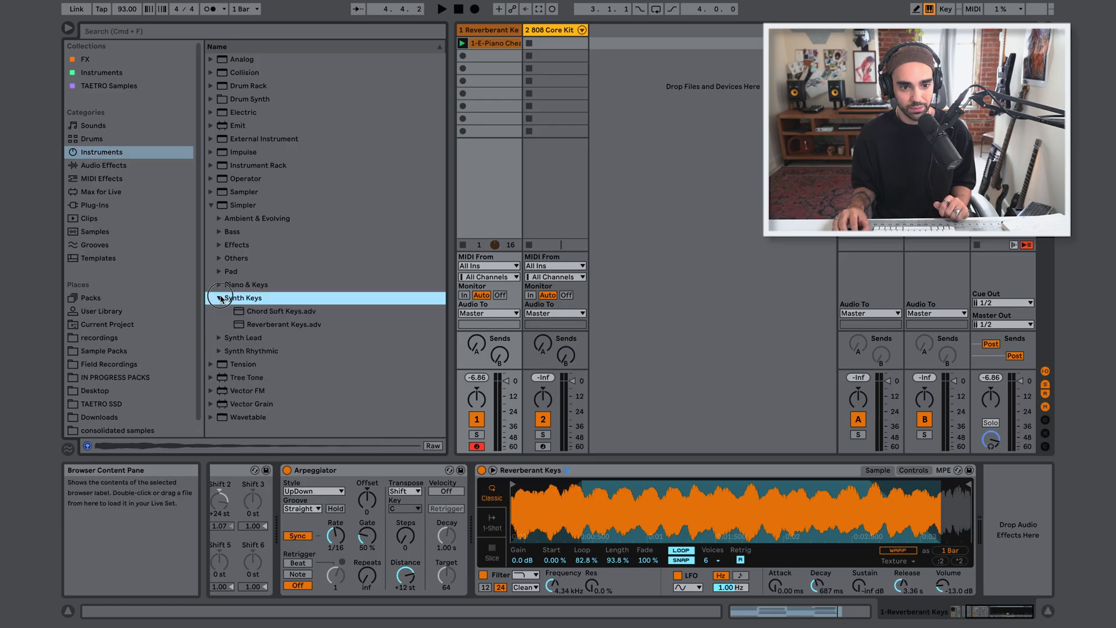
click(263, 325)
double_click(262, 326)
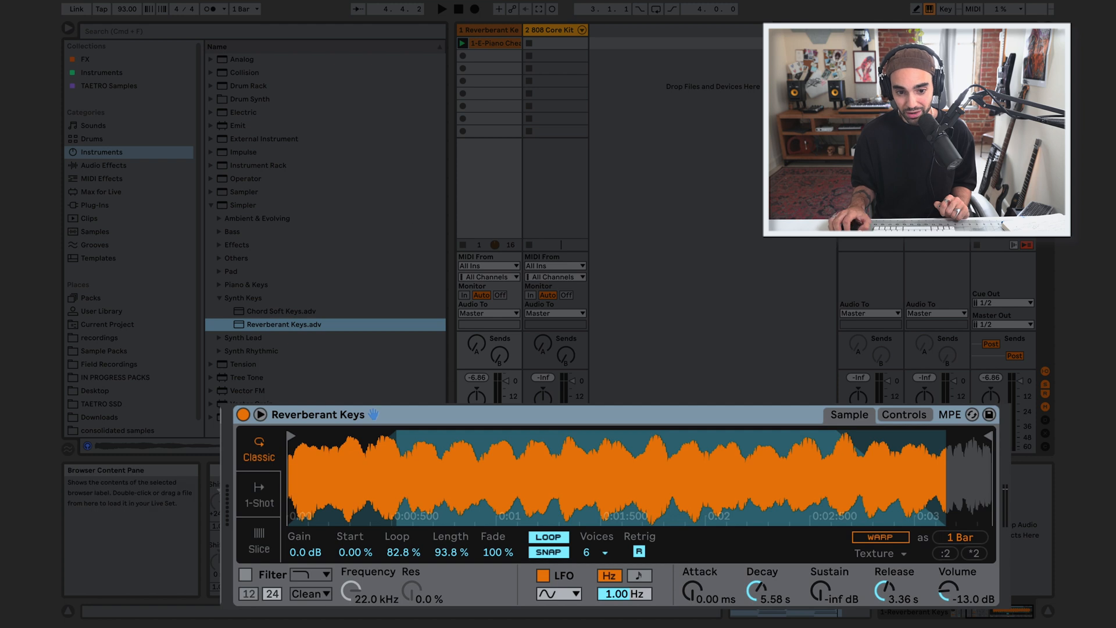
click(245, 574)
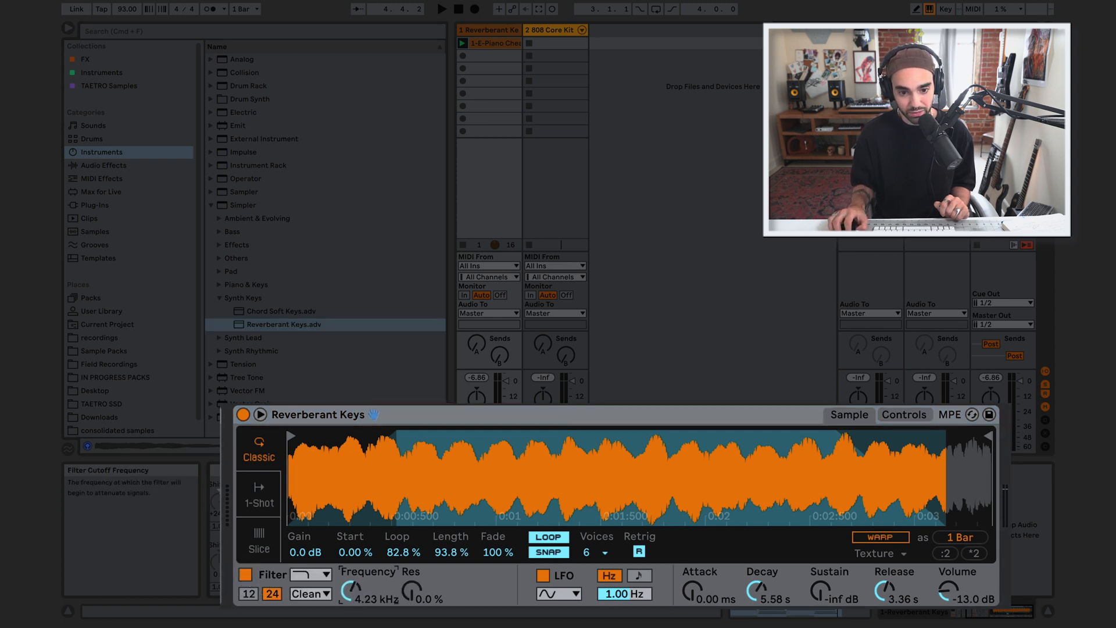
drag(756, 591, 756, 608)
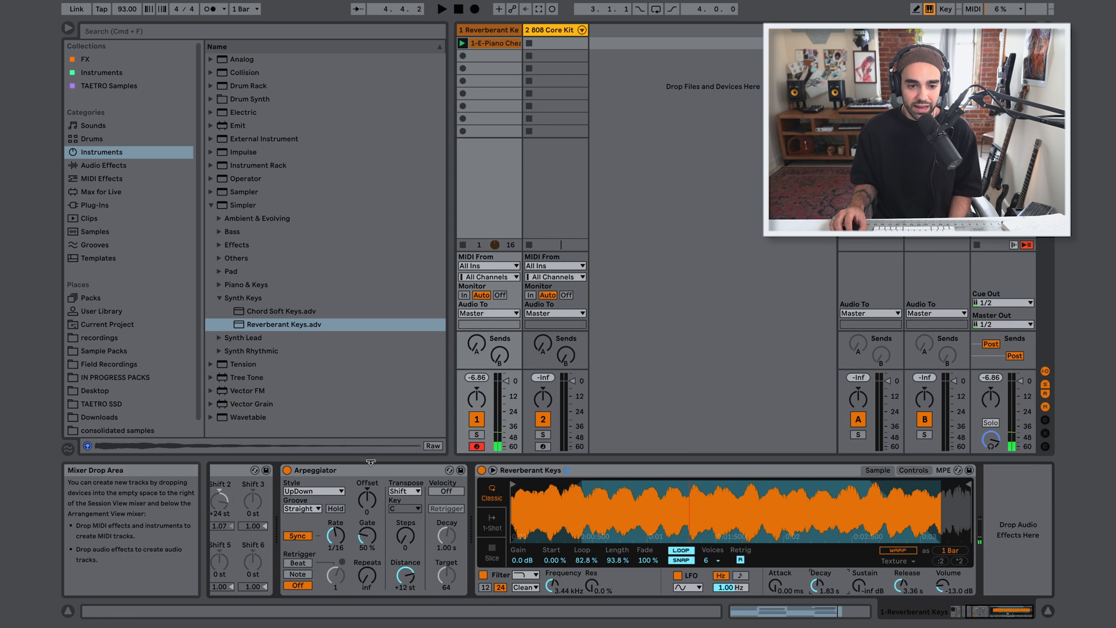
Replace the existing Arpeggiator with a fresh default Arpeggiator MIDI effect placed before the Reverberant Keys instrument
click(326, 475)
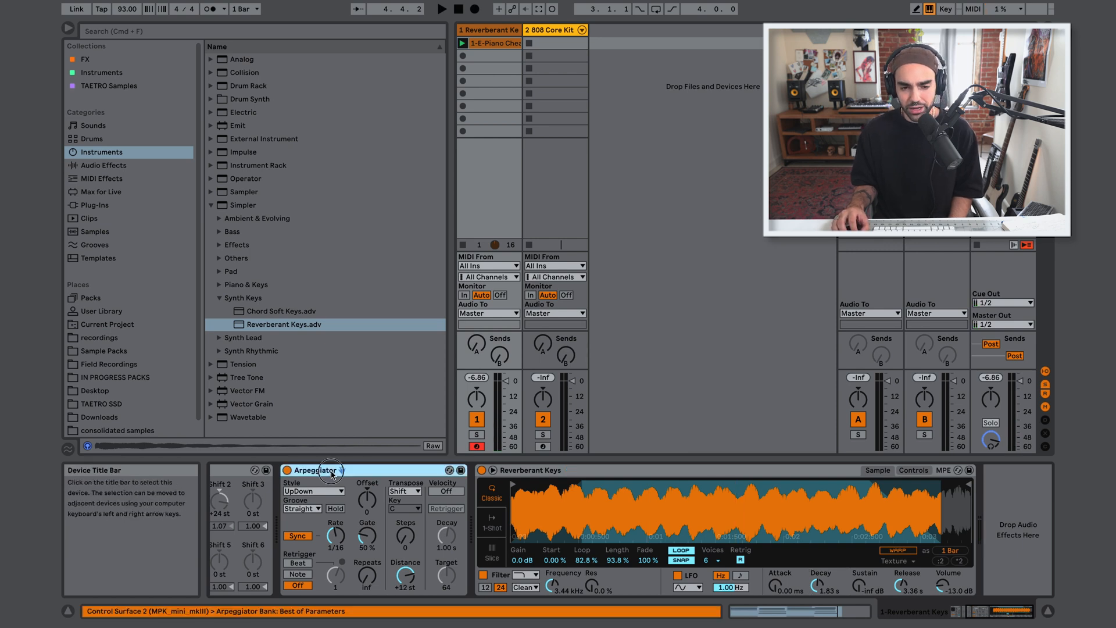
key(Delete)
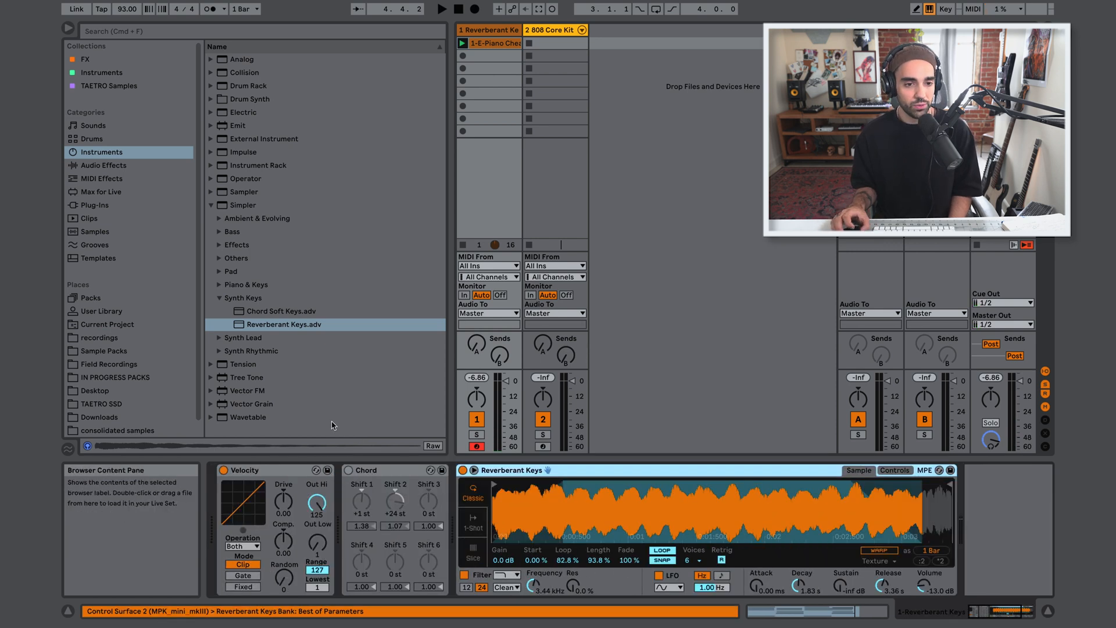
click(81, 178)
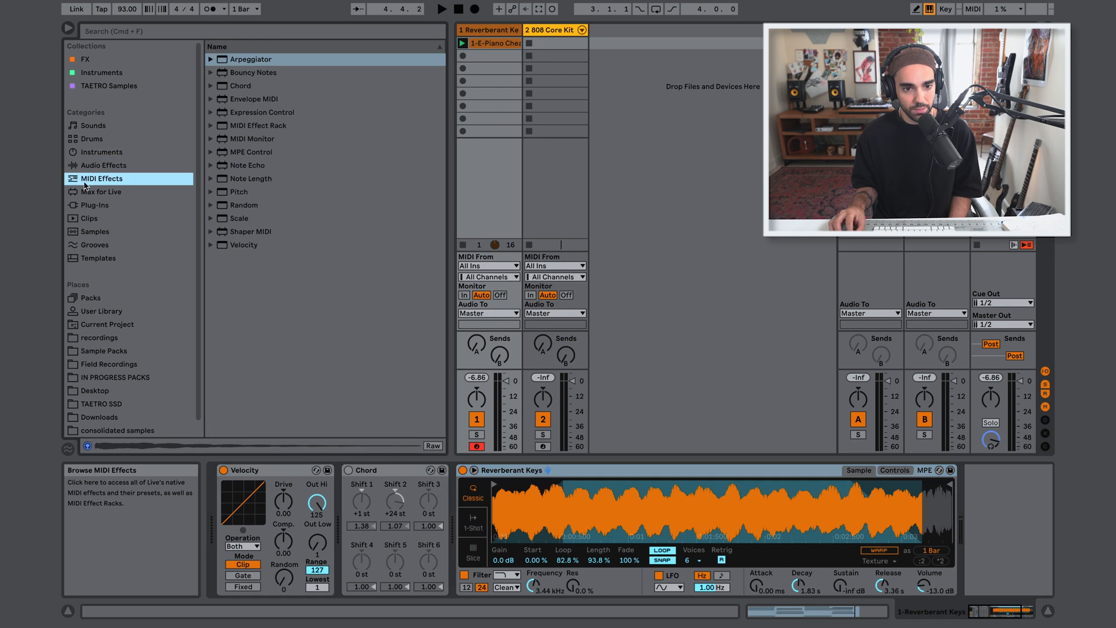
drag(239, 65, 444, 546)
Delete the Velocity and Chord effects from the Reverberant Keys track
click(380, 472)
click(279, 472)
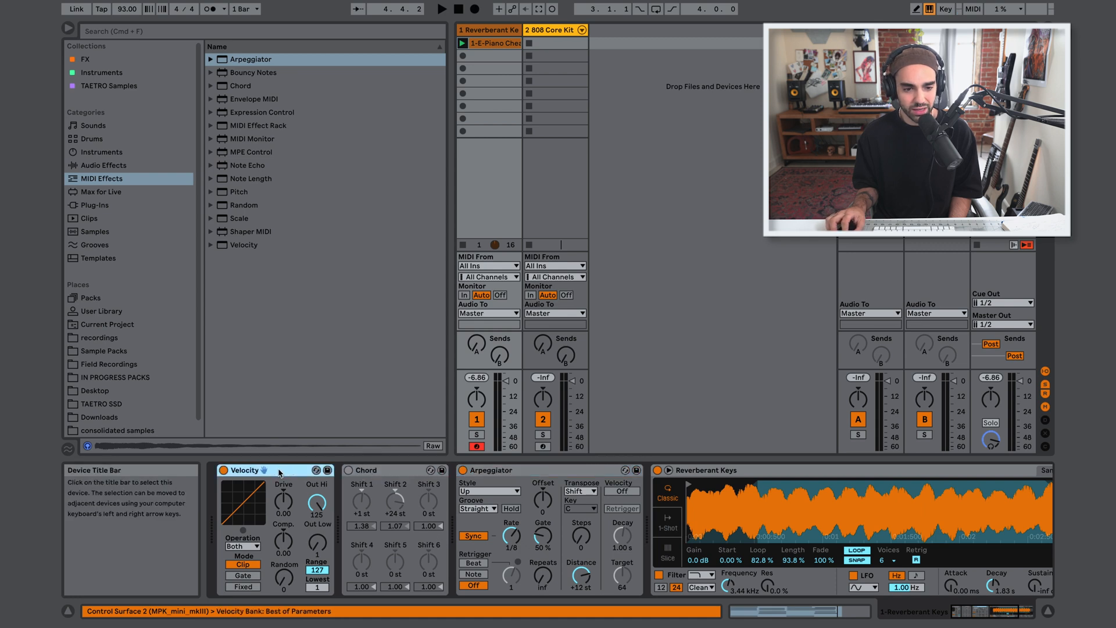
key(Delete)
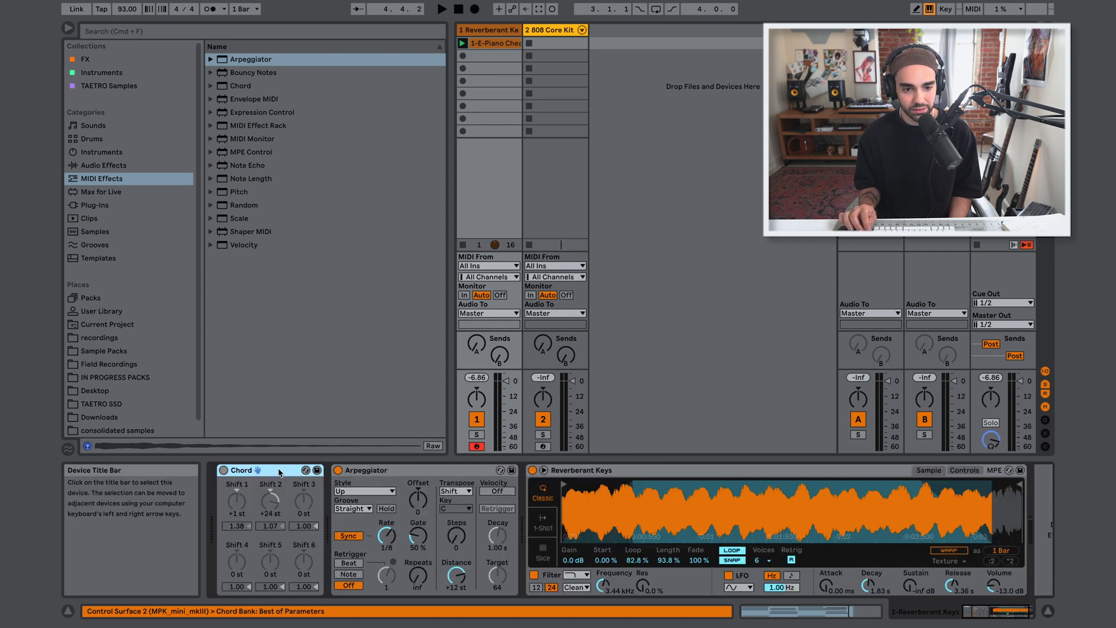
key(Delete)
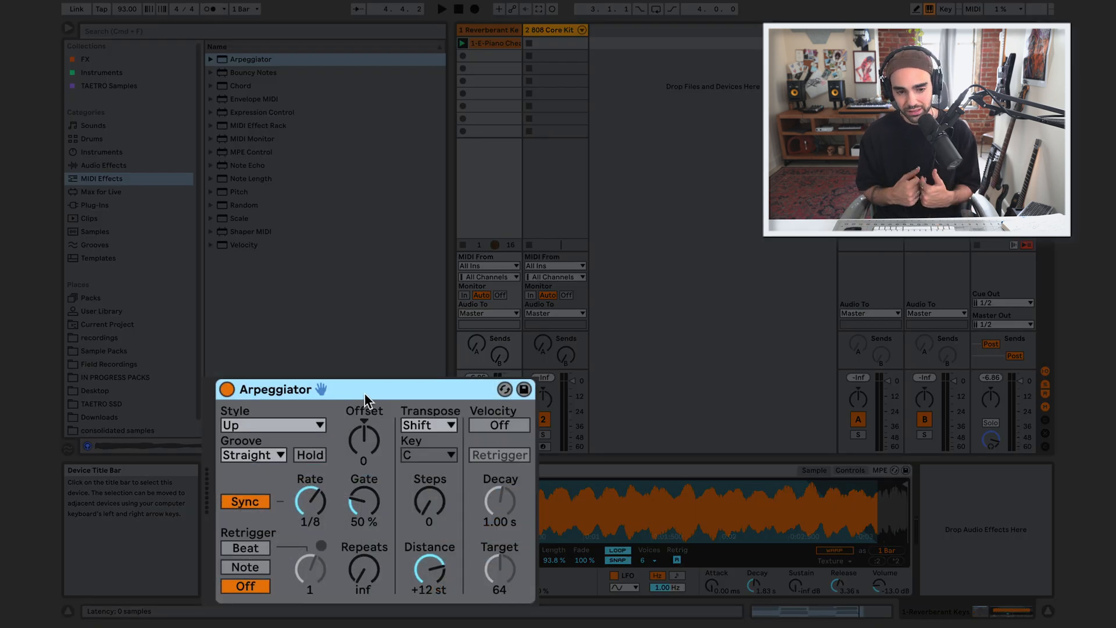
Bypass and re-enable the Arpeggiator to compare the held chord, and set its Style to Down
click(227, 389)
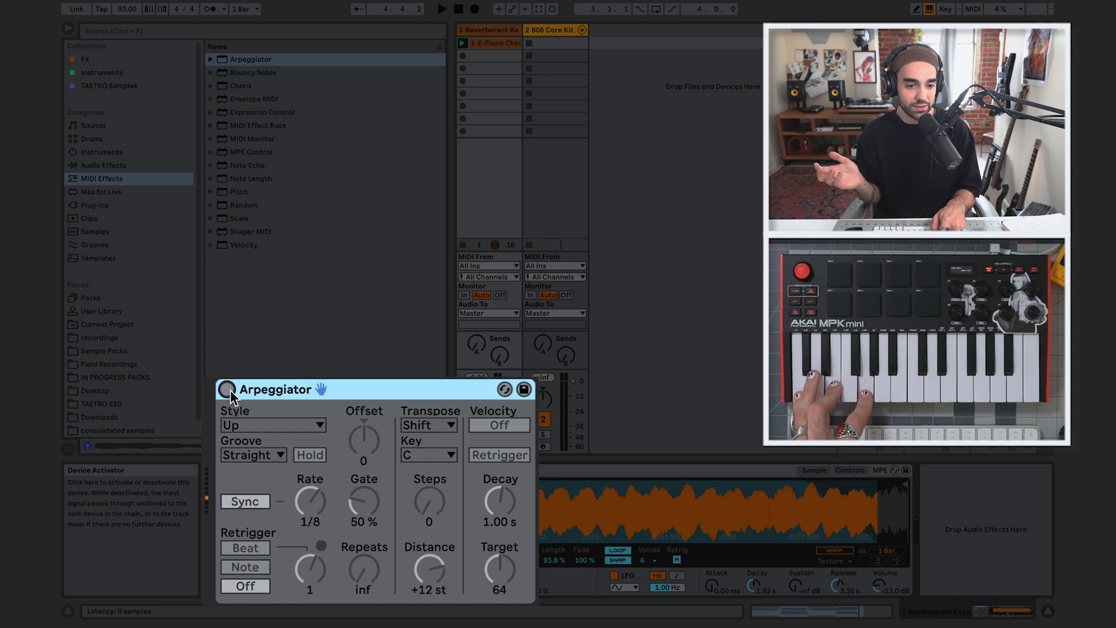
click(230, 390)
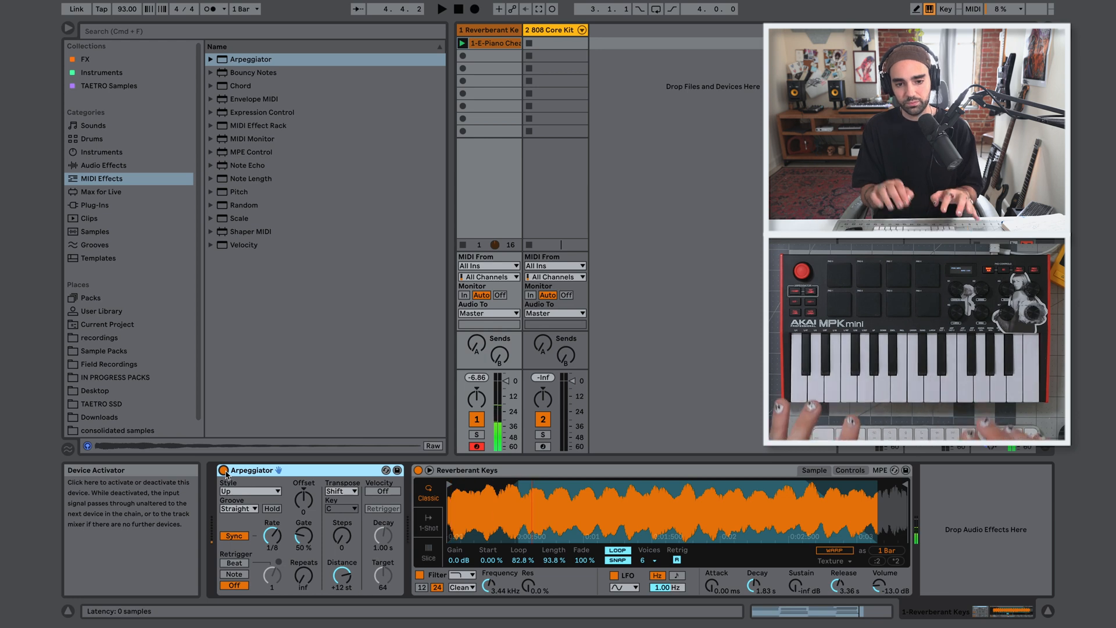
click(241, 492)
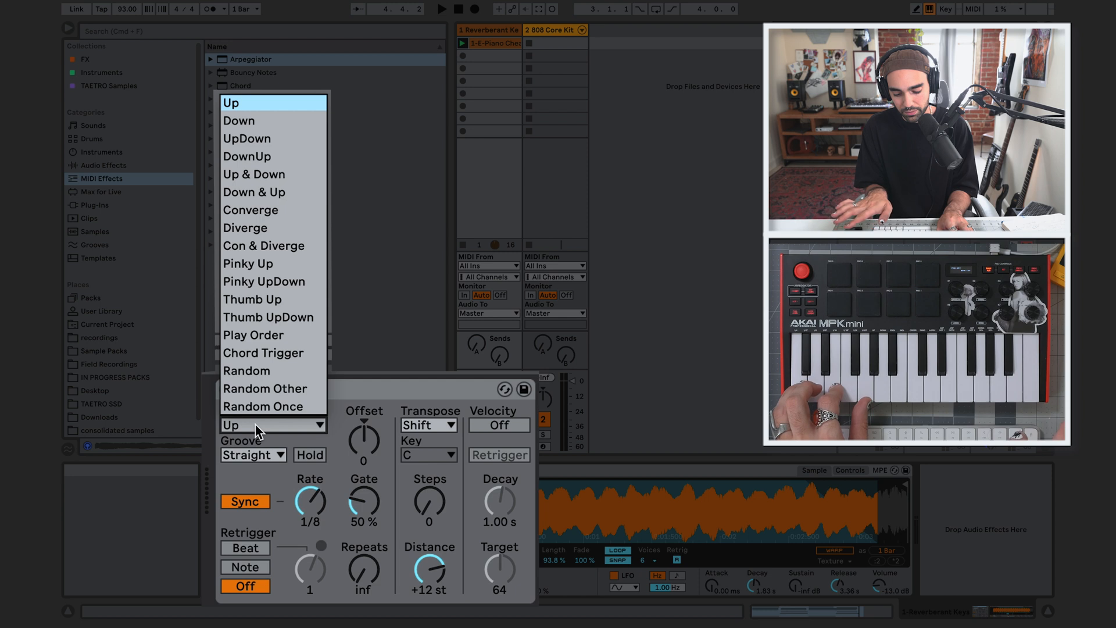
click(240, 121)
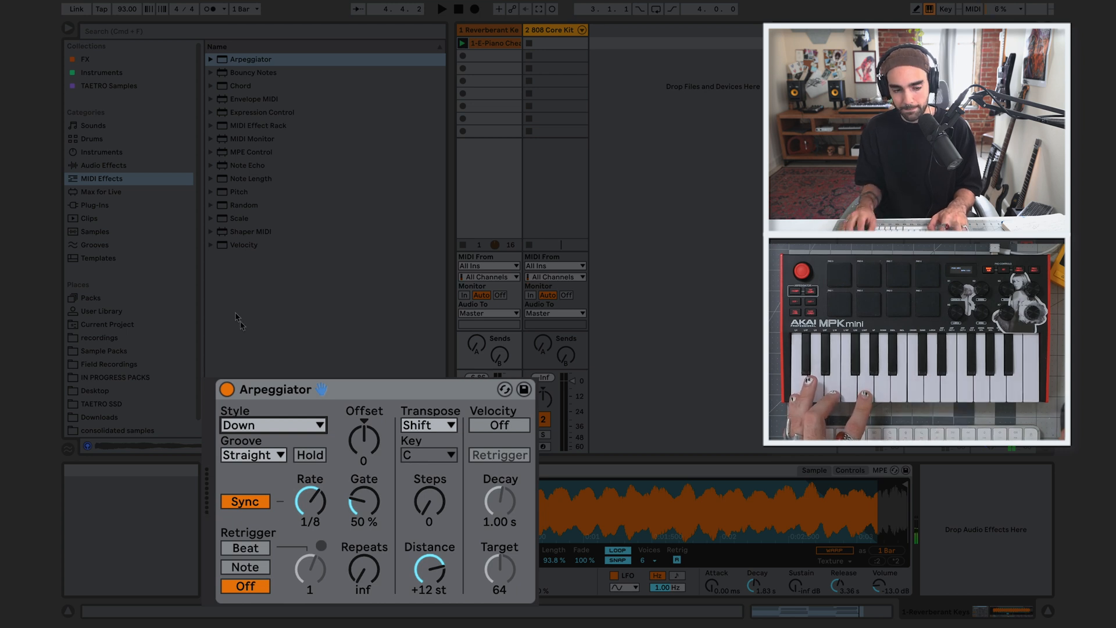
Try the Arpeggiator's Up, UpDown and Chord Trigger styles, and return the Style to Down
click(276, 425)
click(274, 105)
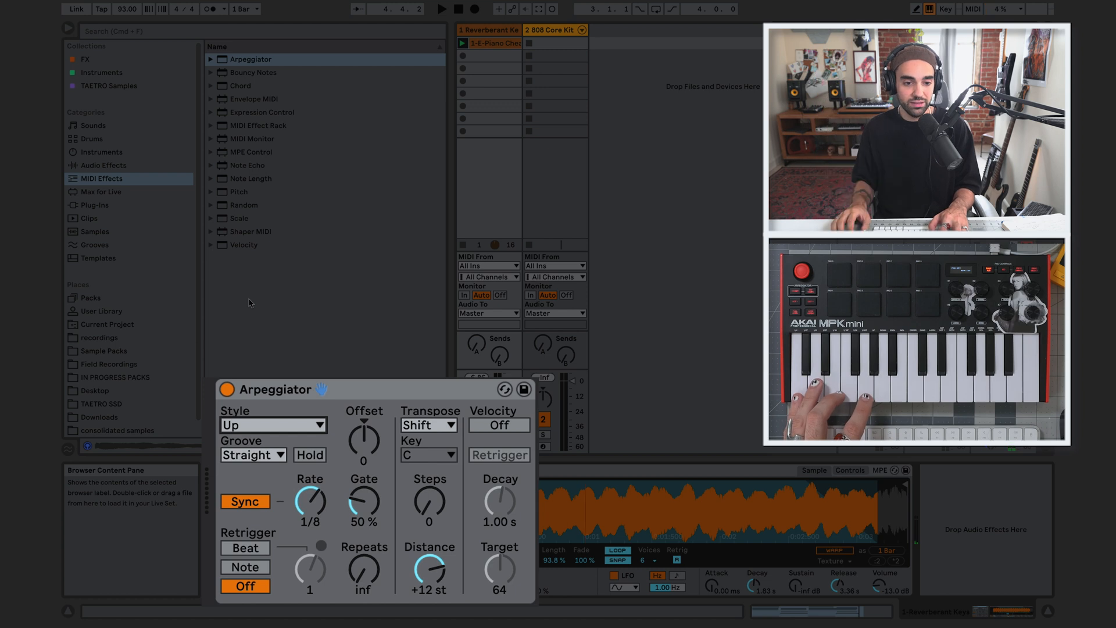
click(267, 425)
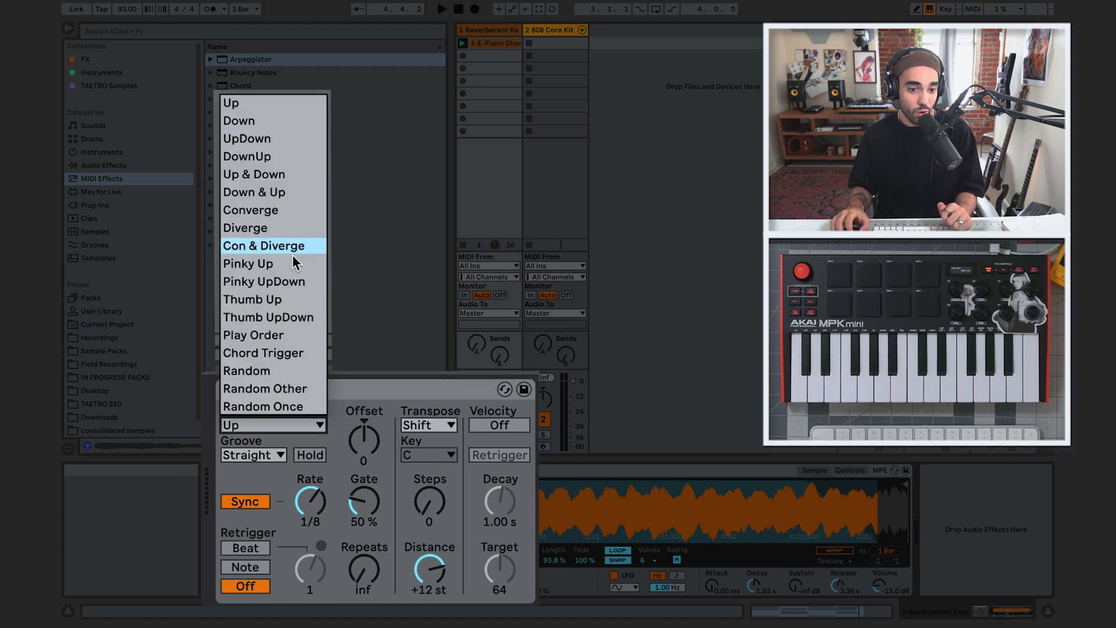
click(272, 138)
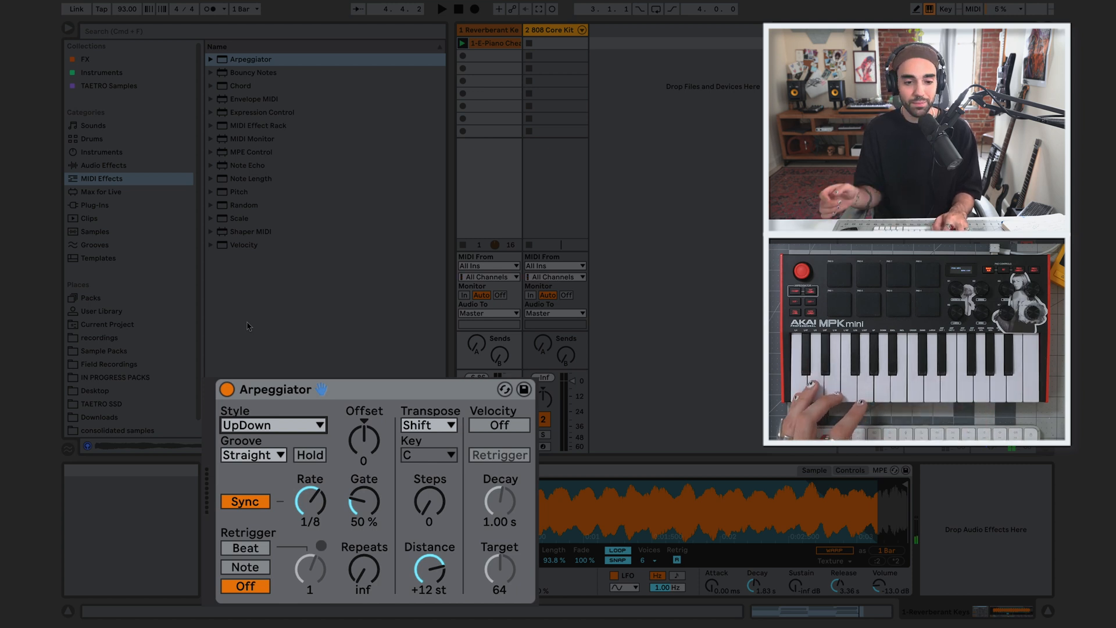
click(309, 426)
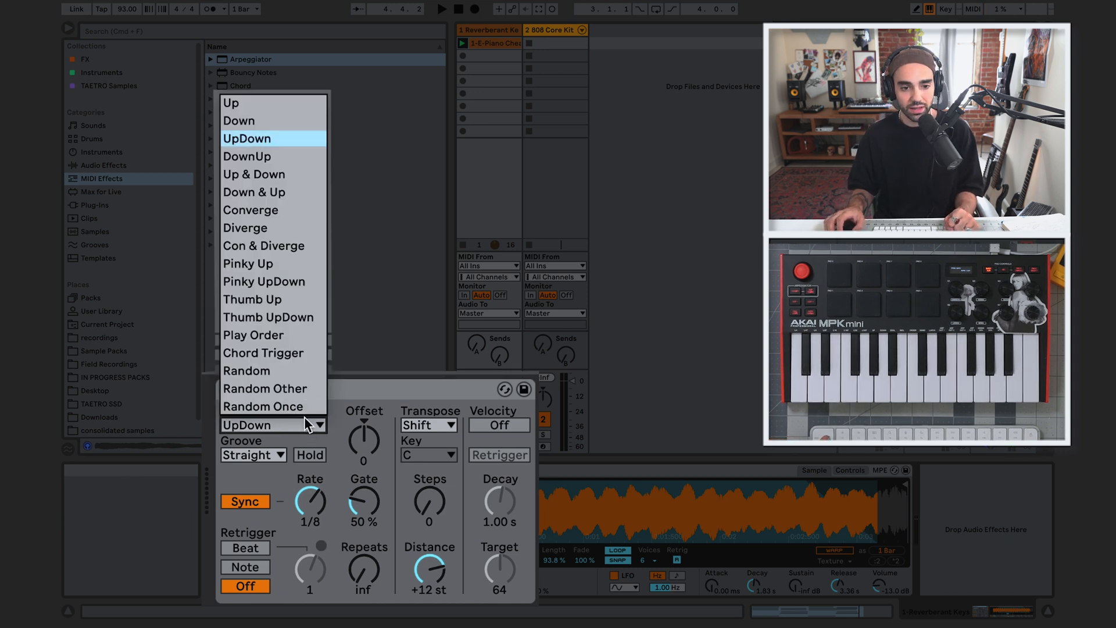
click(289, 356)
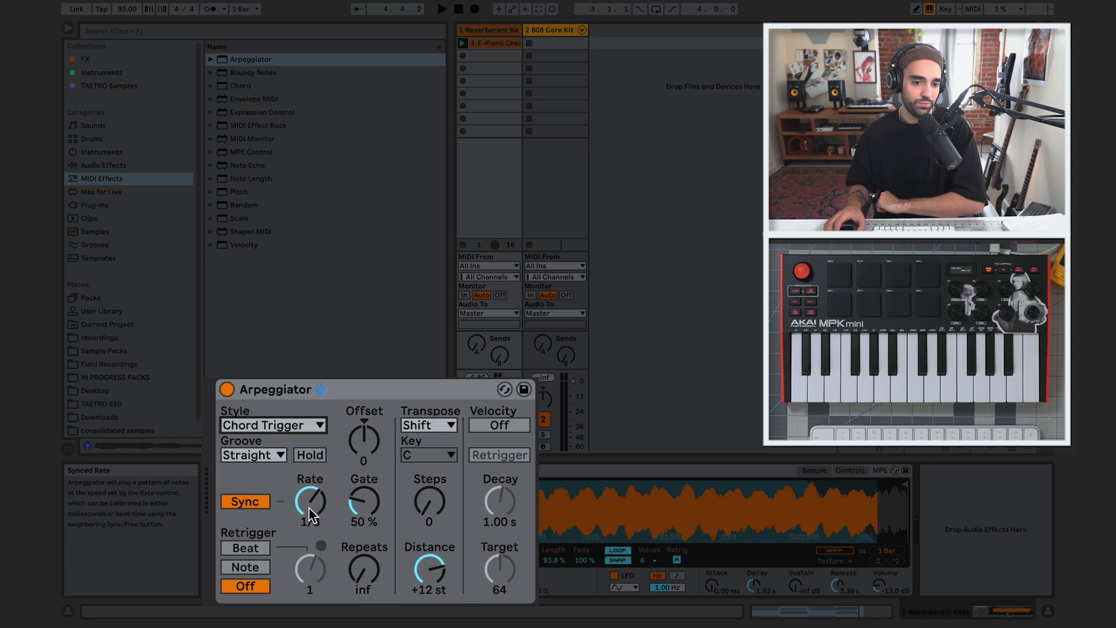
click(283, 426)
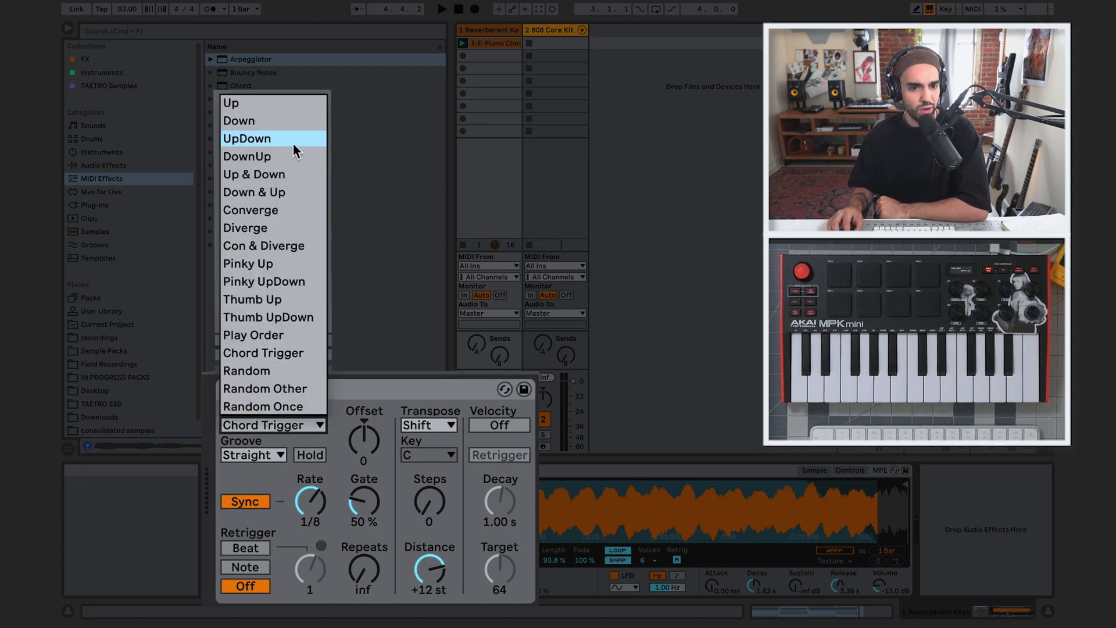
click(289, 118)
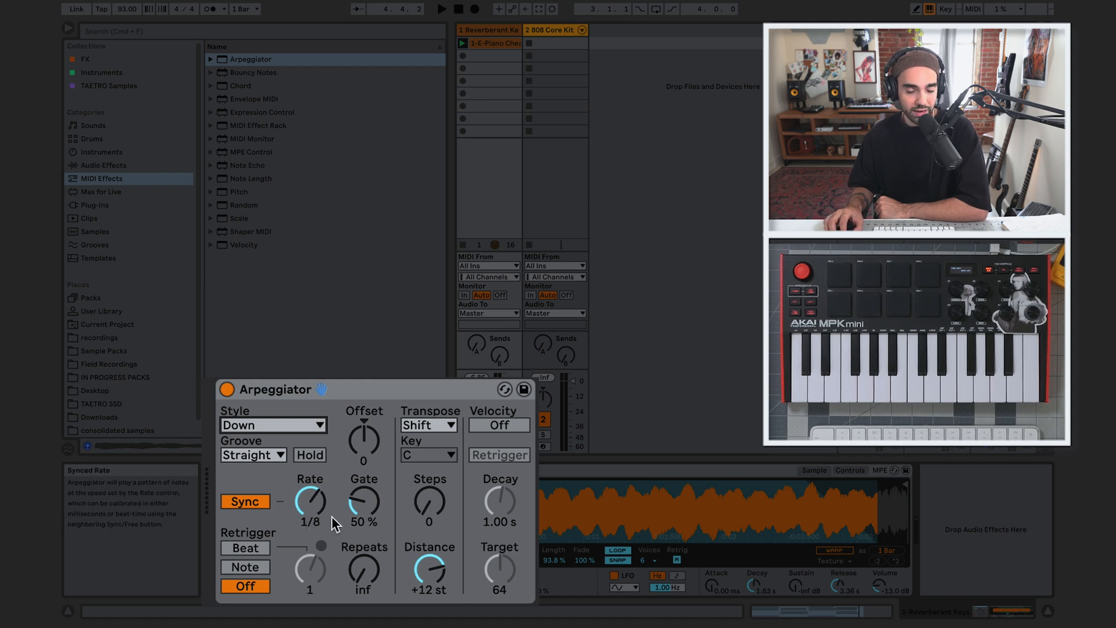
Try the Arpeggiator's synced Rate at 1/16, 1/128 and 1/1, finishing at 1/12
mouse_move(318, 503)
mouse_down()
mouse_move(318, 523)
mouse_move(319, 505)
mouse_up()
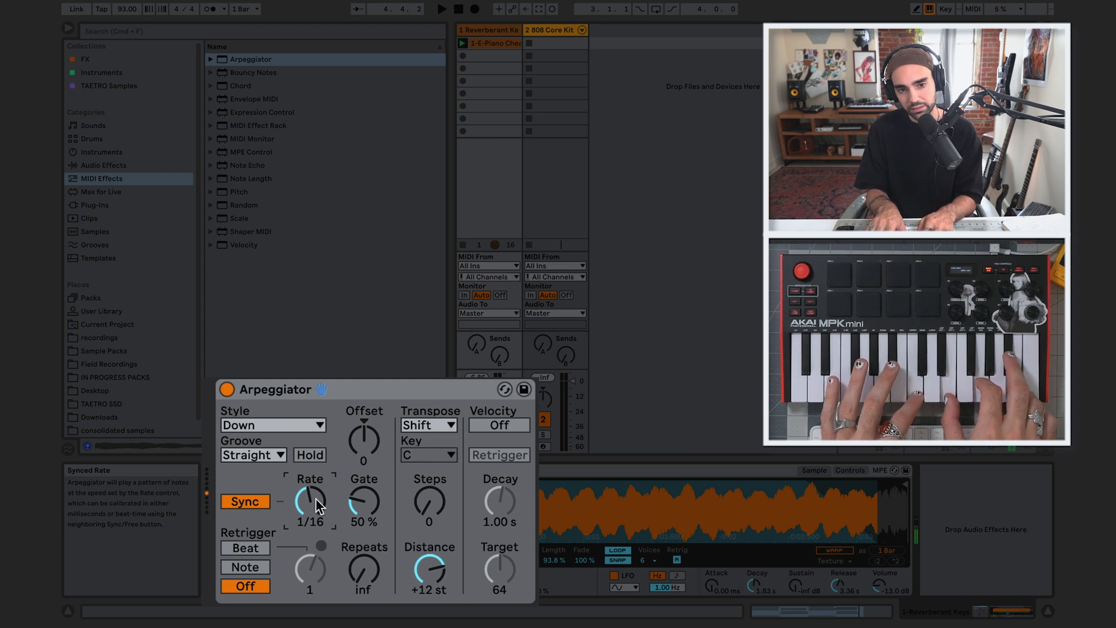
drag(316, 499, 316, 519)
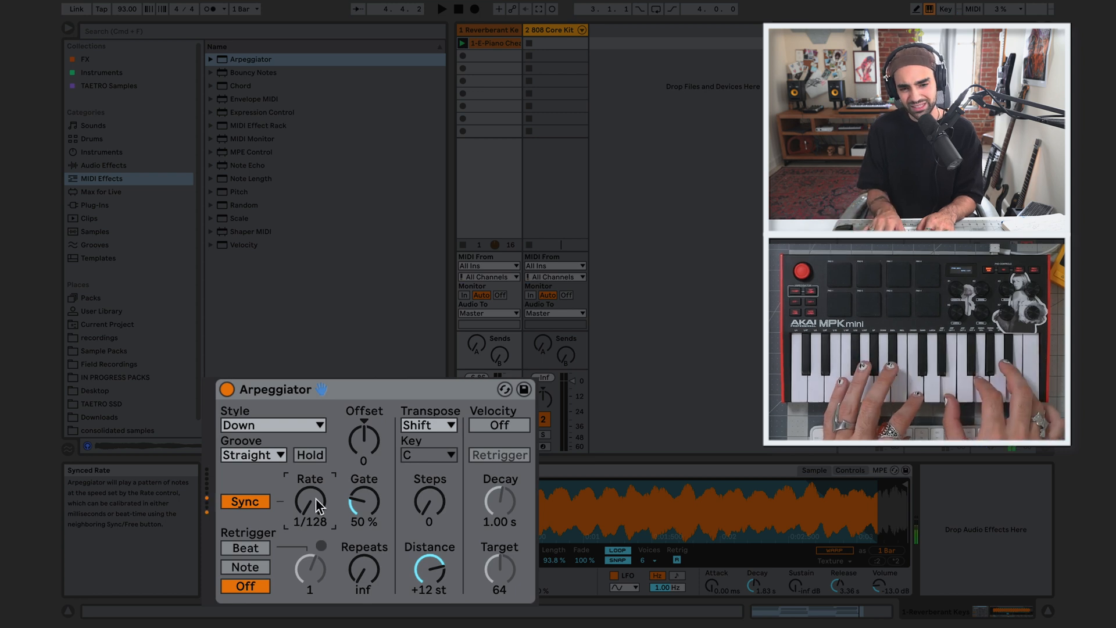
drag(316, 497, 316, 450)
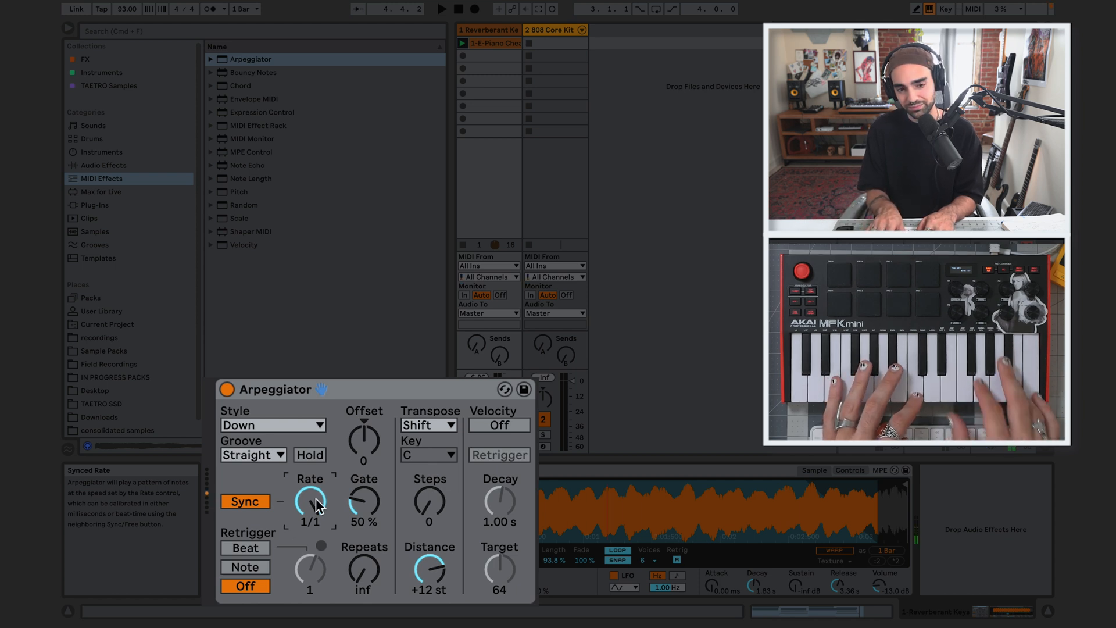
drag(318, 505, 318, 517)
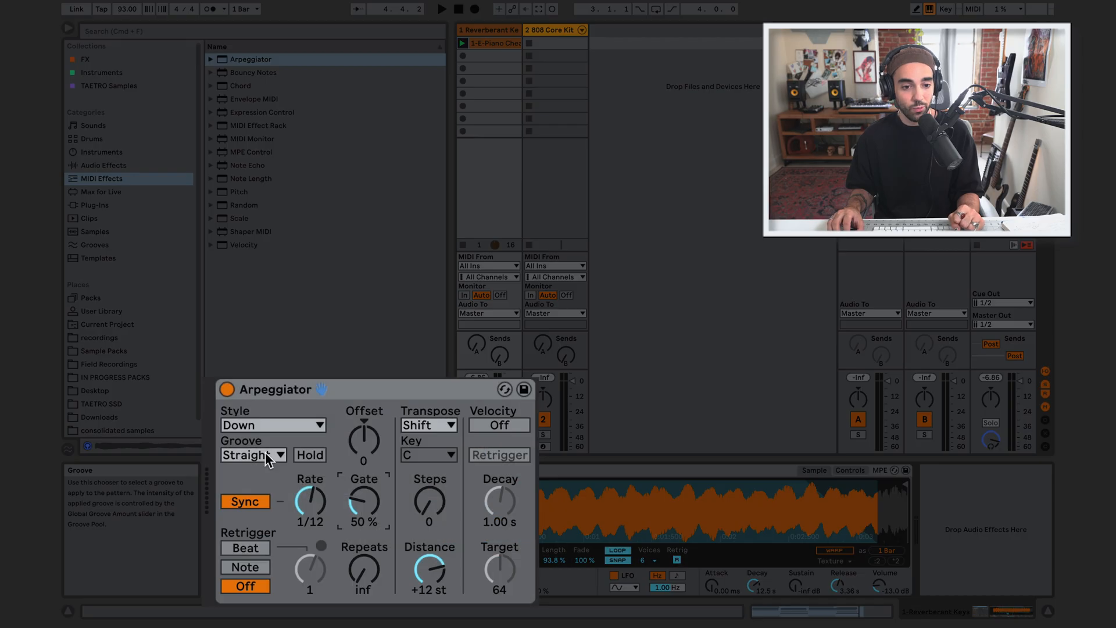
Set the Arpeggiator's Groove to Swing 8 and its Rate to 1/16
click(265, 452)
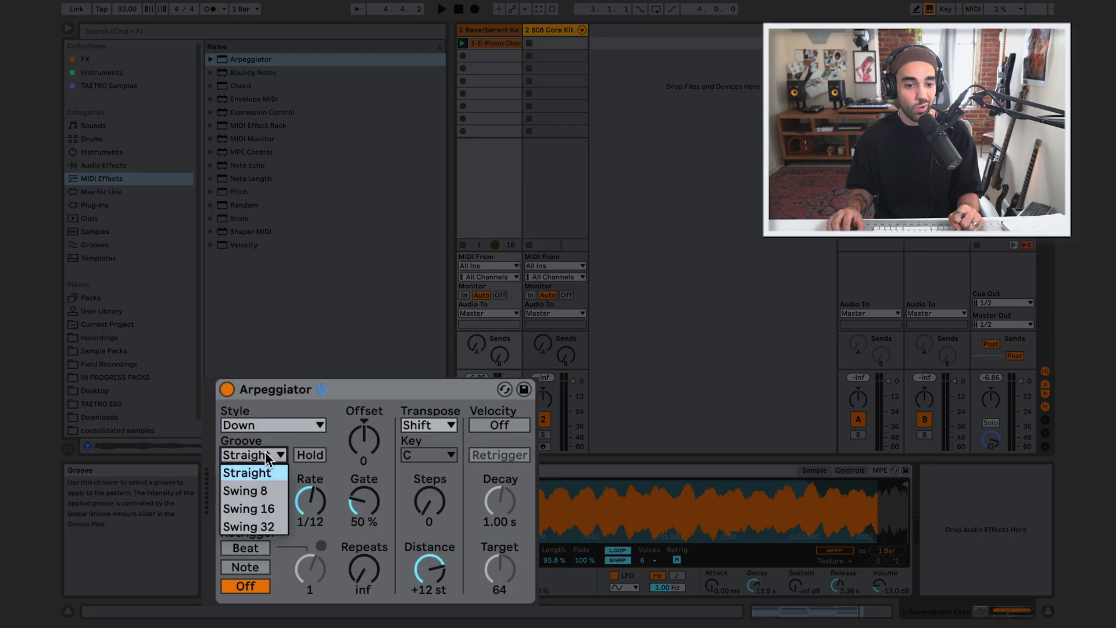
click(267, 490)
drag(310, 520, 310, 529)
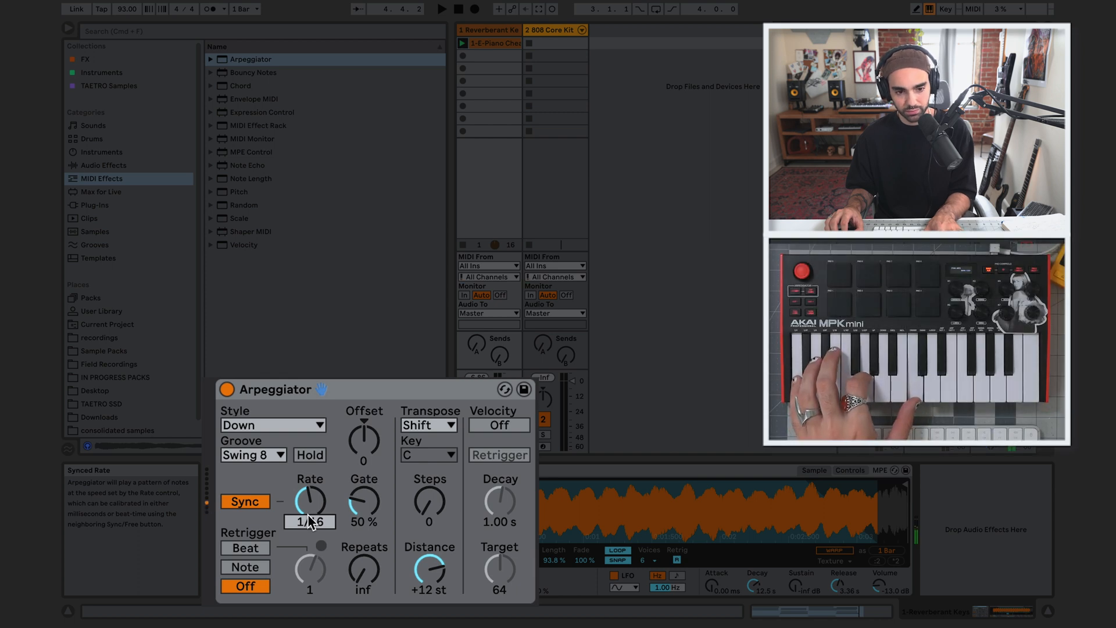
Compare the Straight, Swing 8 and Swing 16 grooves on the Arpeggiator, and leave the Groove on Straight
click(267, 458)
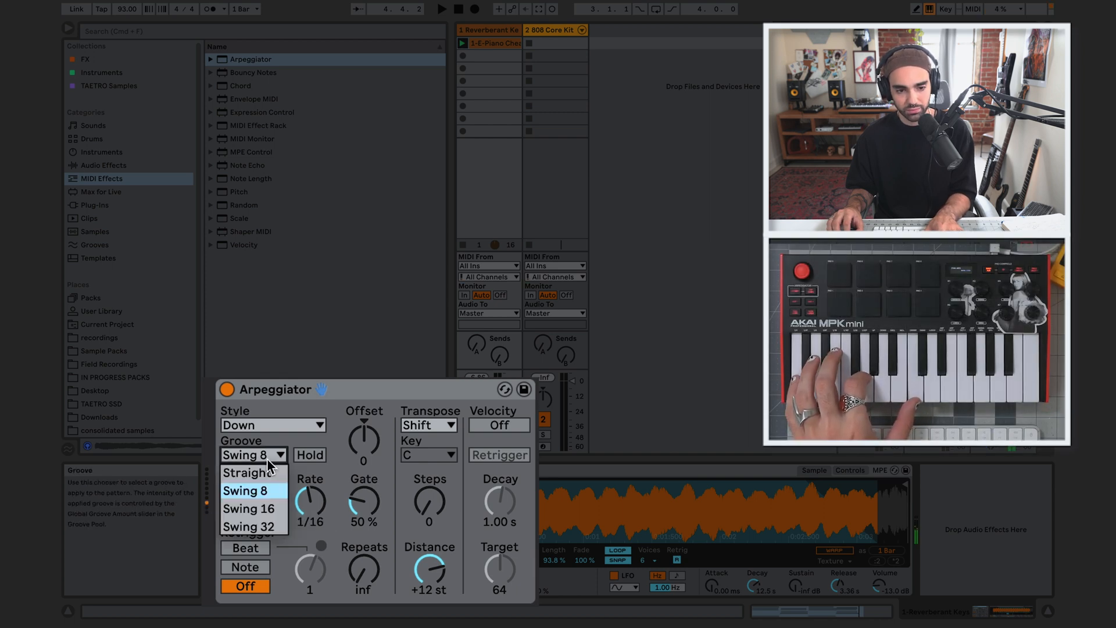
click(266, 469)
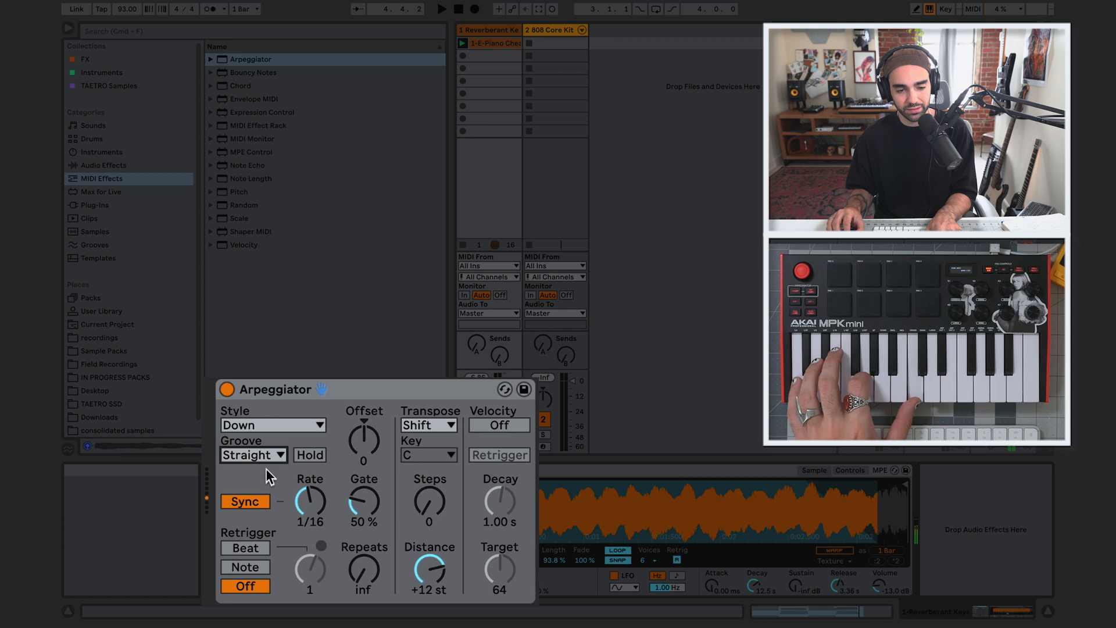
click(266, 458)
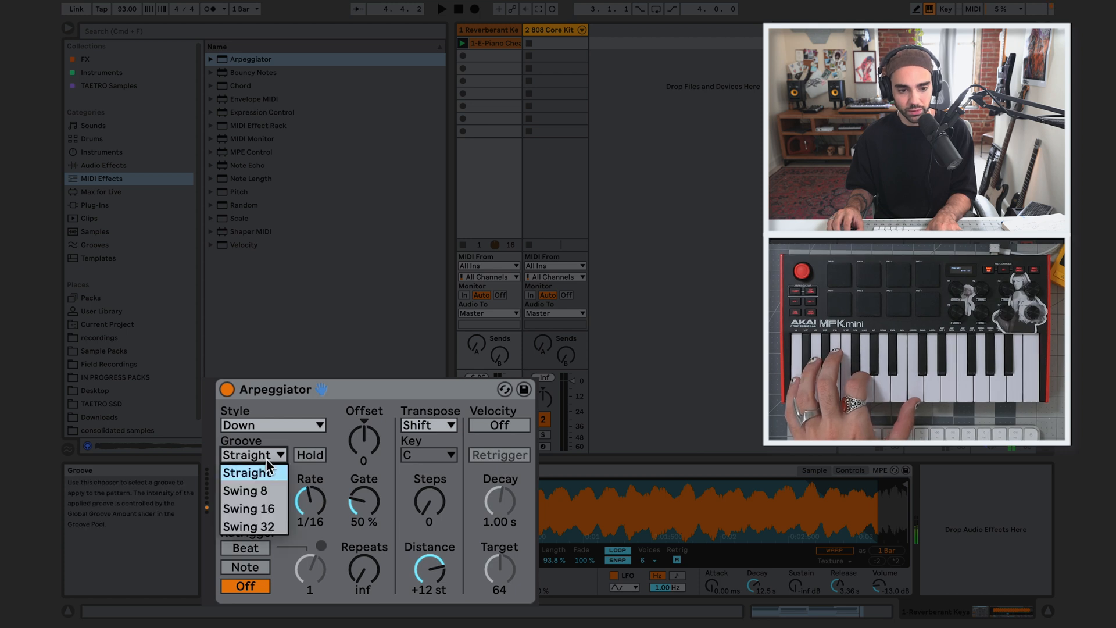
click(266, 490)
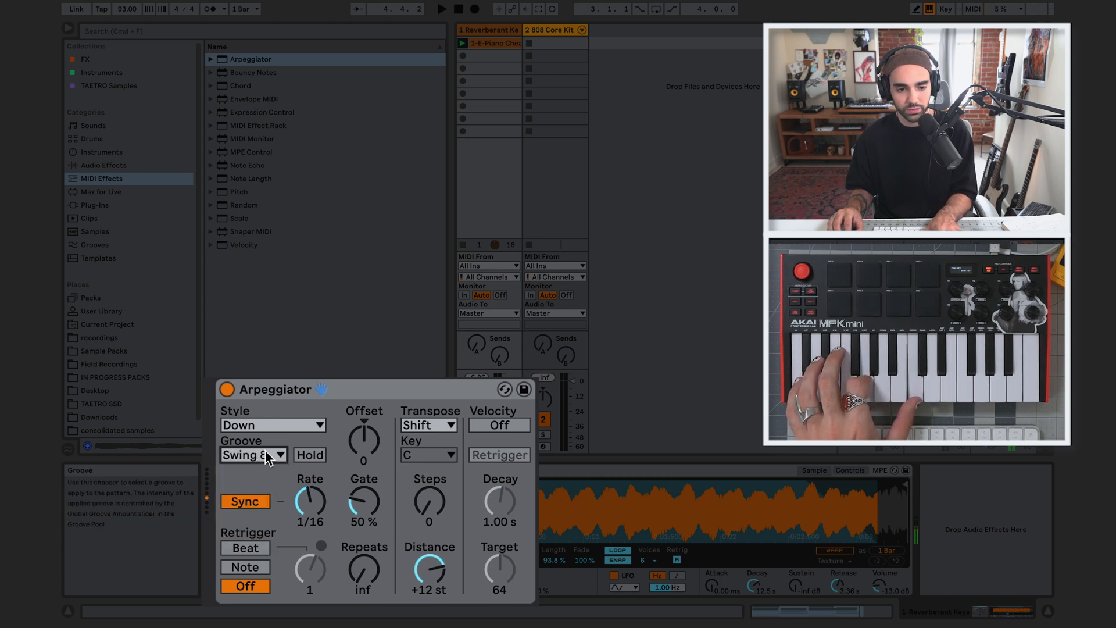
click(266, 458)
click(263, 509)
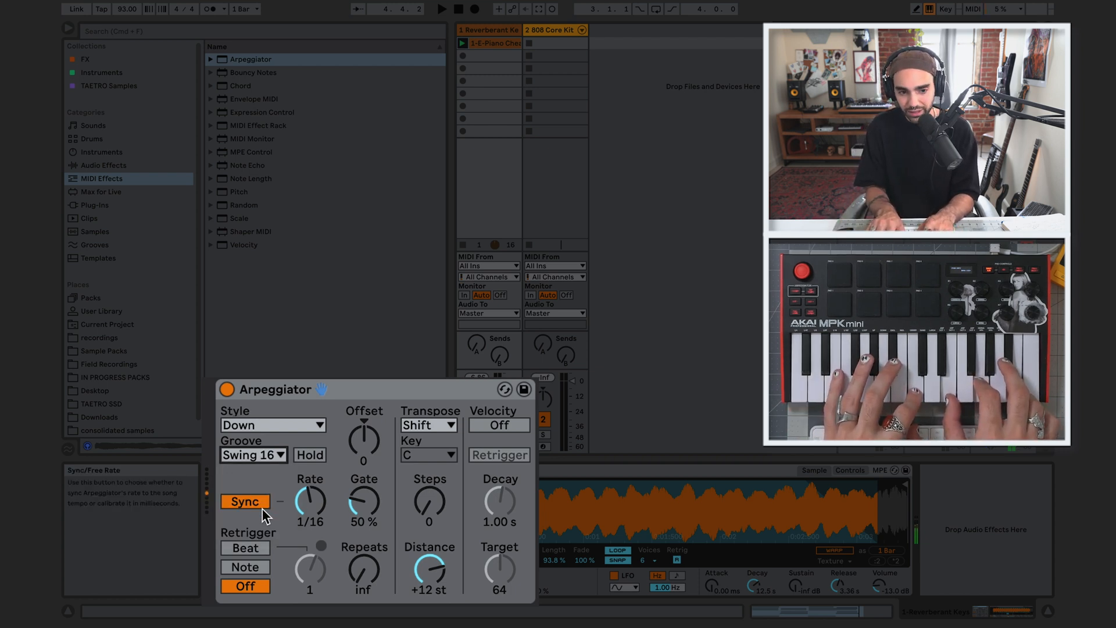
click(238, 454)
click(242, 472)
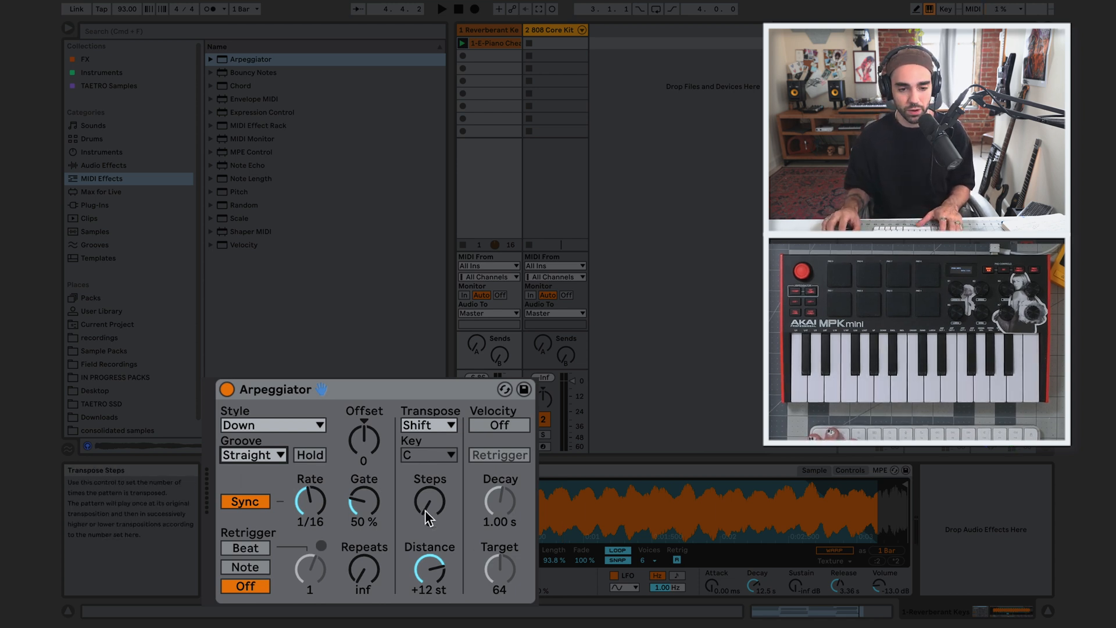
Set the Arpeggiator's Transpose Steps to 1, bypass and re-enable the effect for comparison, and raise Steps to 2
drag(425, 510, 425, 506)
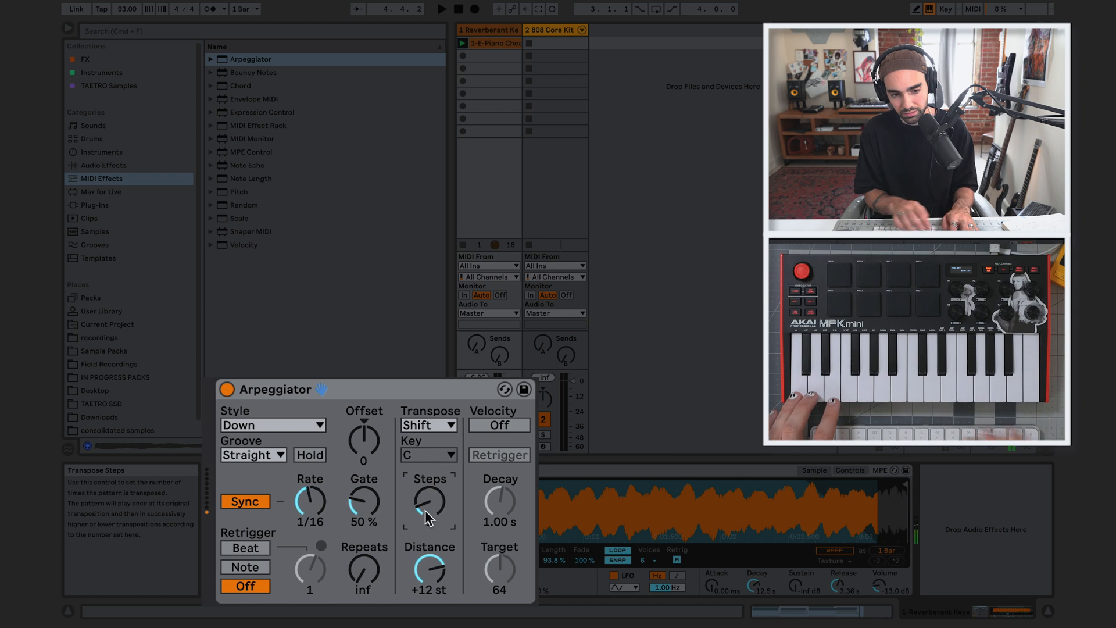
click(228, 392)
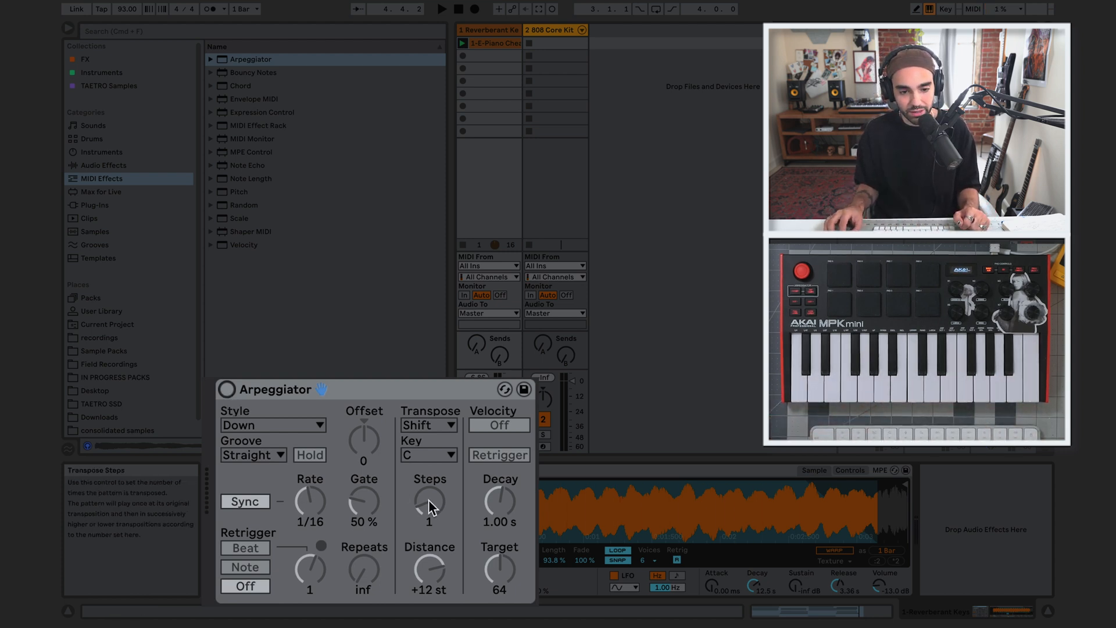
click(229, 389)
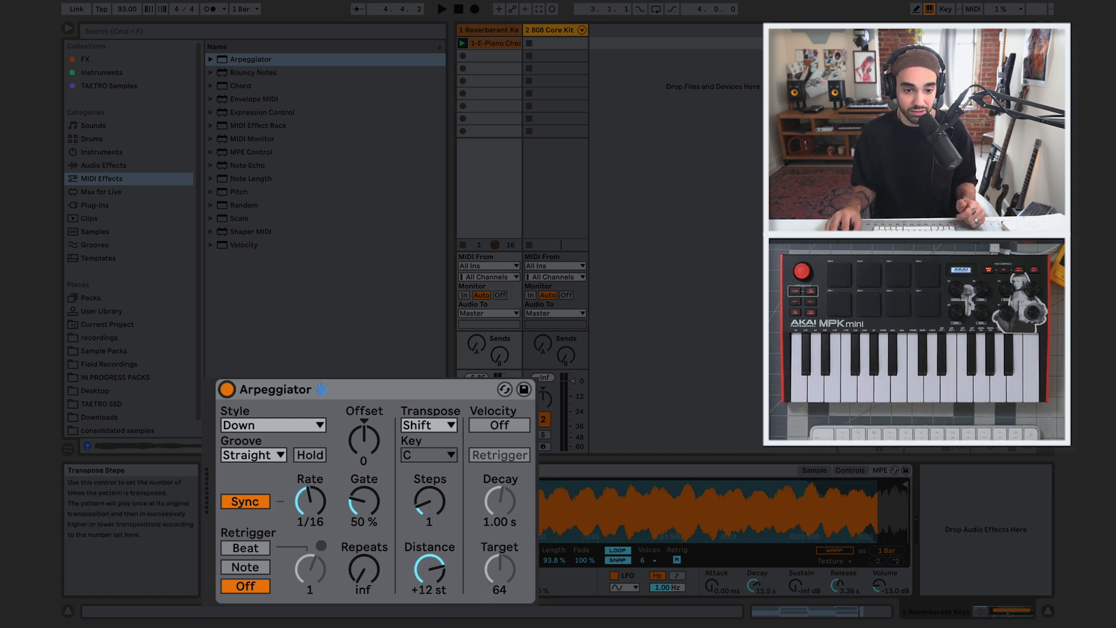
drag(429, 501, 429, 494)
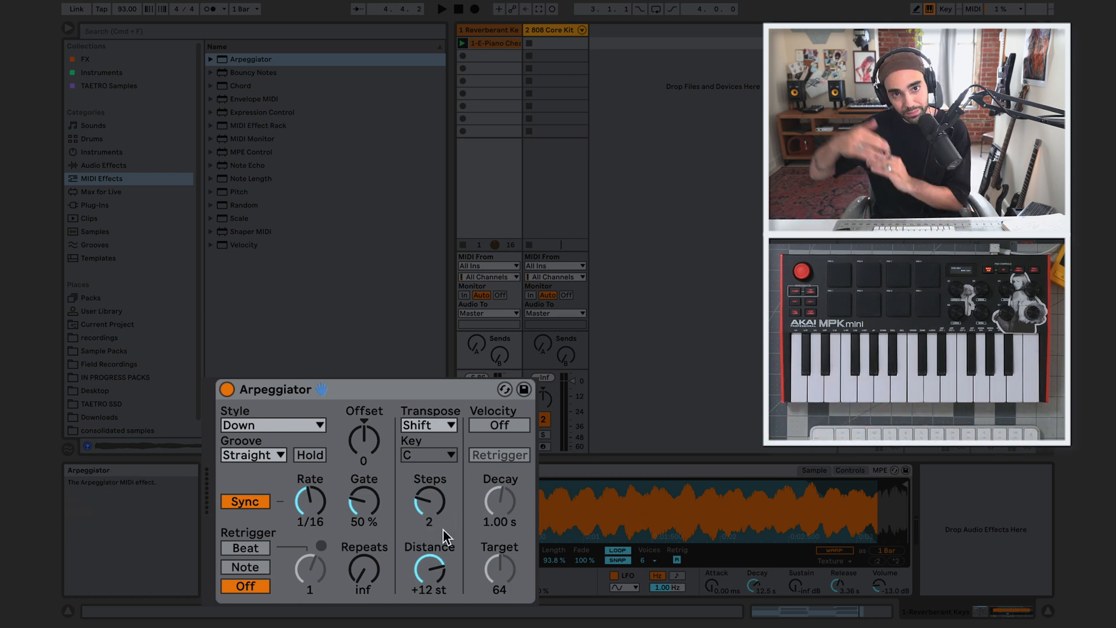
Try the Arpeggiator's Distance at +7 st and its Gate at 61% and 31%, returning them to +12 st and 50%
drag(427, 567, 427, 577)
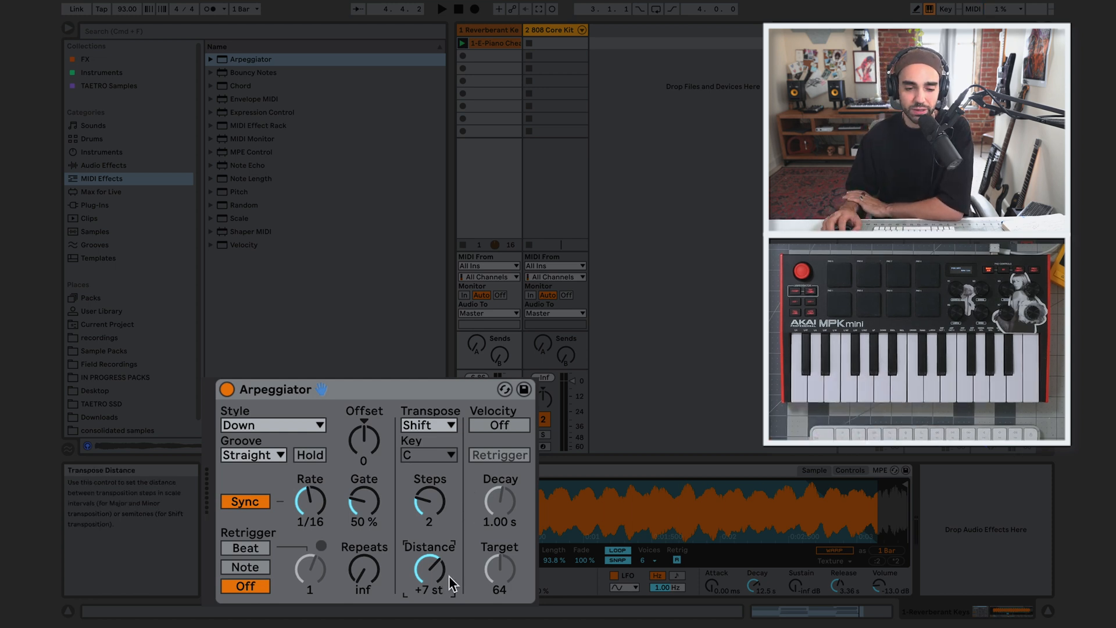
drag(441, 574, 440, 552)
drag(377, 499, 377, 484)
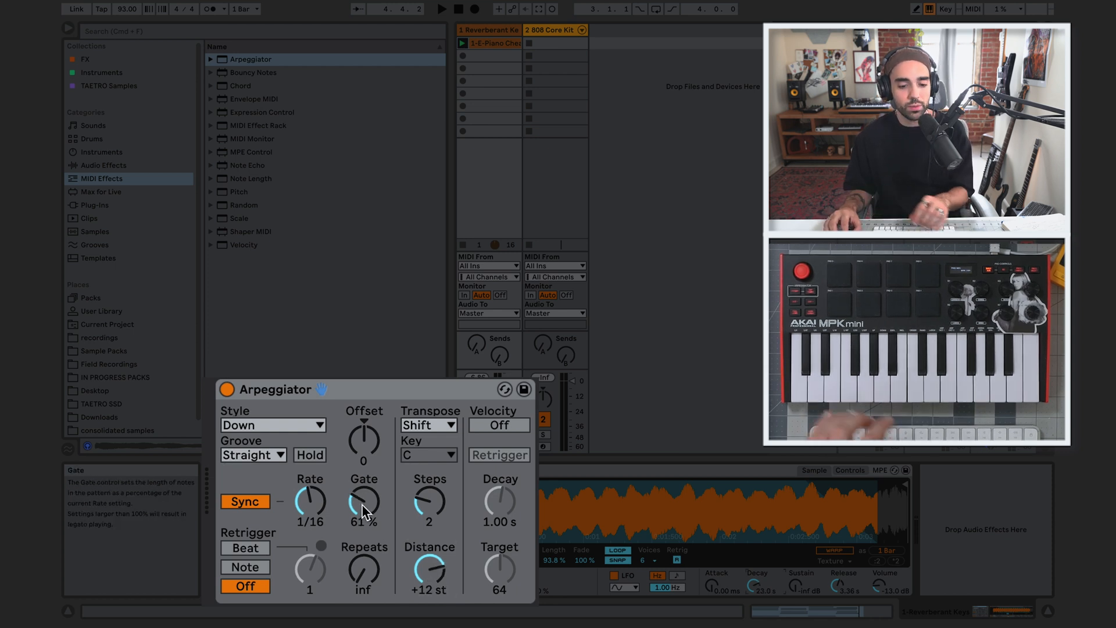
mouse_move(361, 504)
mouse_down()
mouse_move(361, 433)
mouse_move(362, 532)
mouse_move(361, 504)
mouse_move(365, 514)
mouse_up()
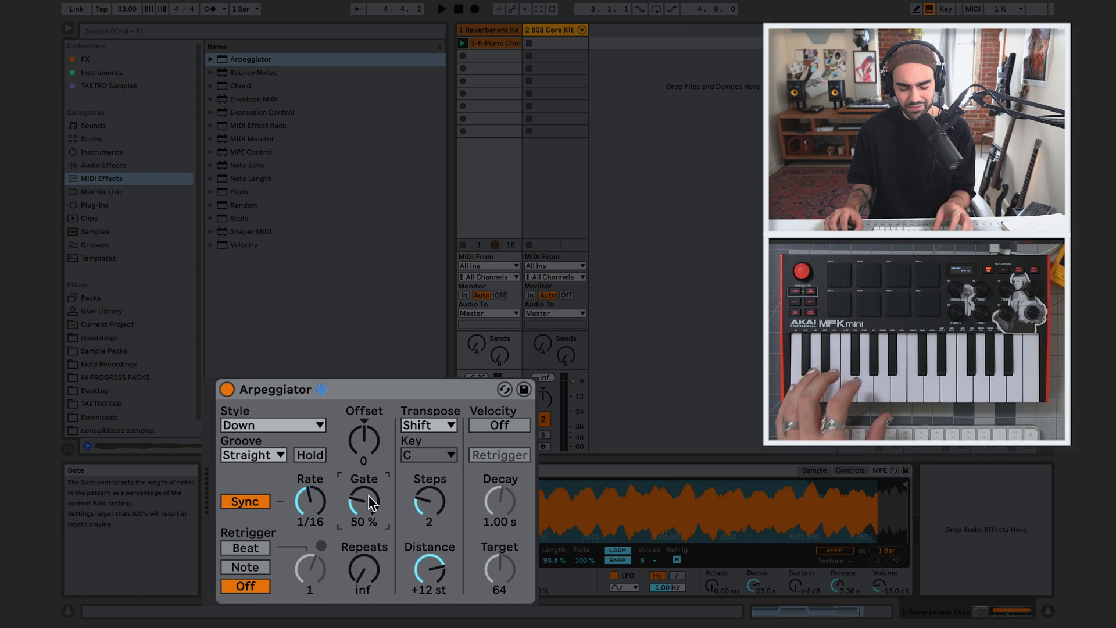
mouse_move(369, 501)
mouse_down()
mouse_move(369, 454)
mouse_move(370, 512)
mouse_up()
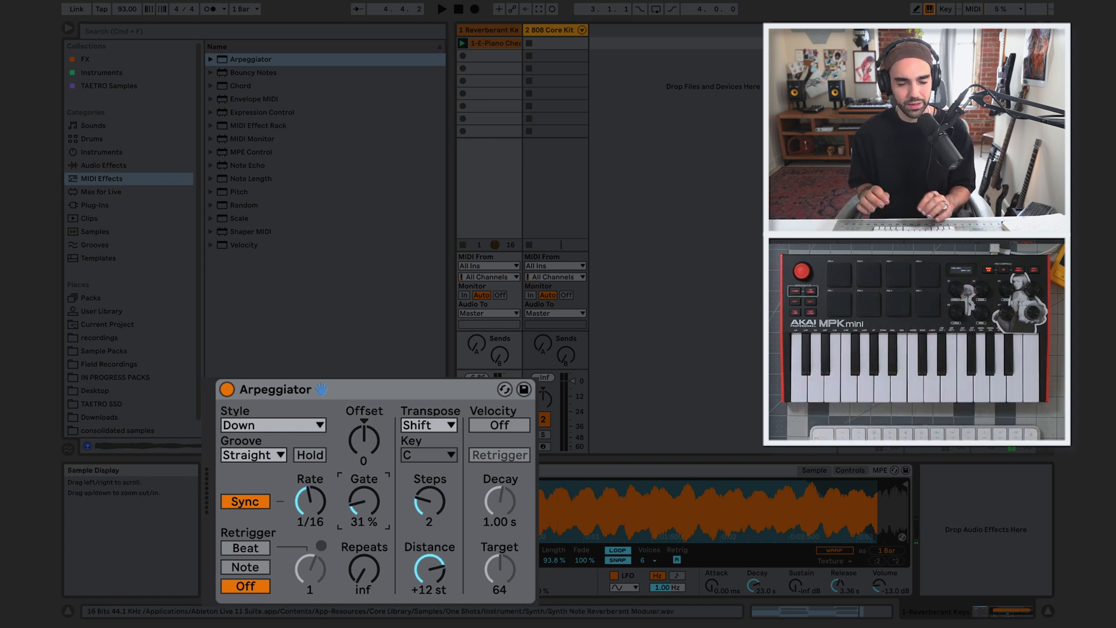
drag(360, 505, 361, 494)
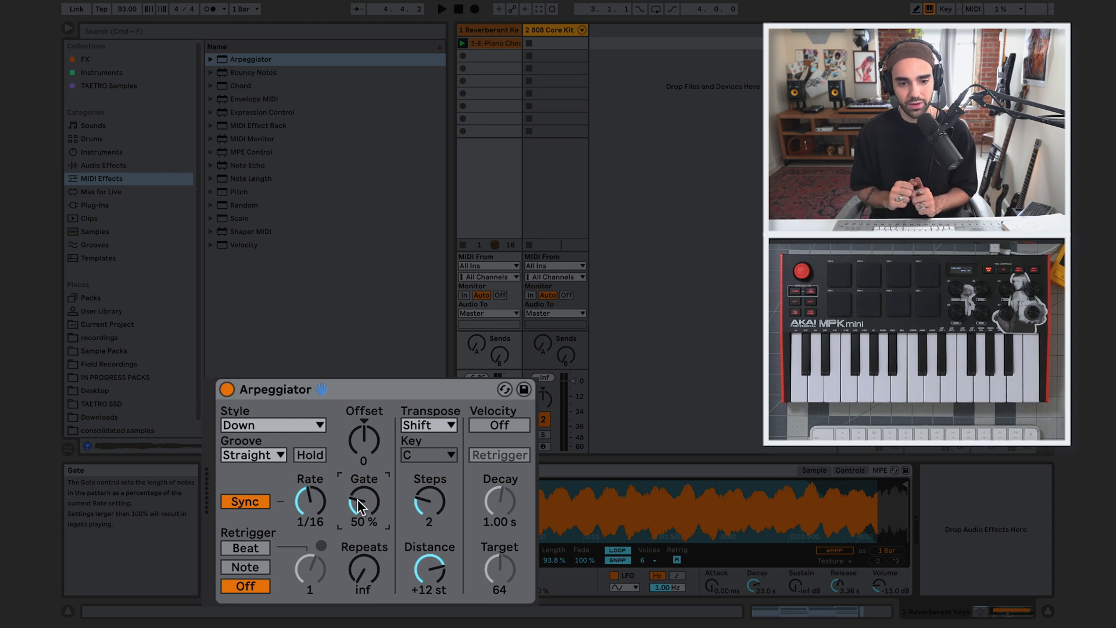
Turn on the Arpeggiator's Hold to try a sustained pattern, and turn Hold off again
click(319, 457)
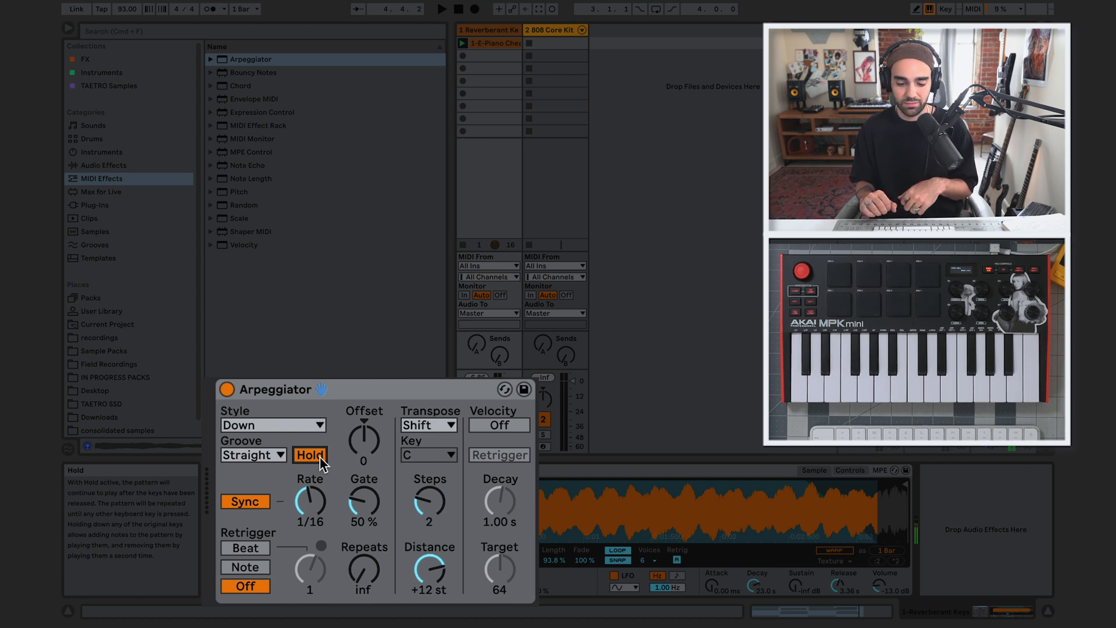
click(320, 463)
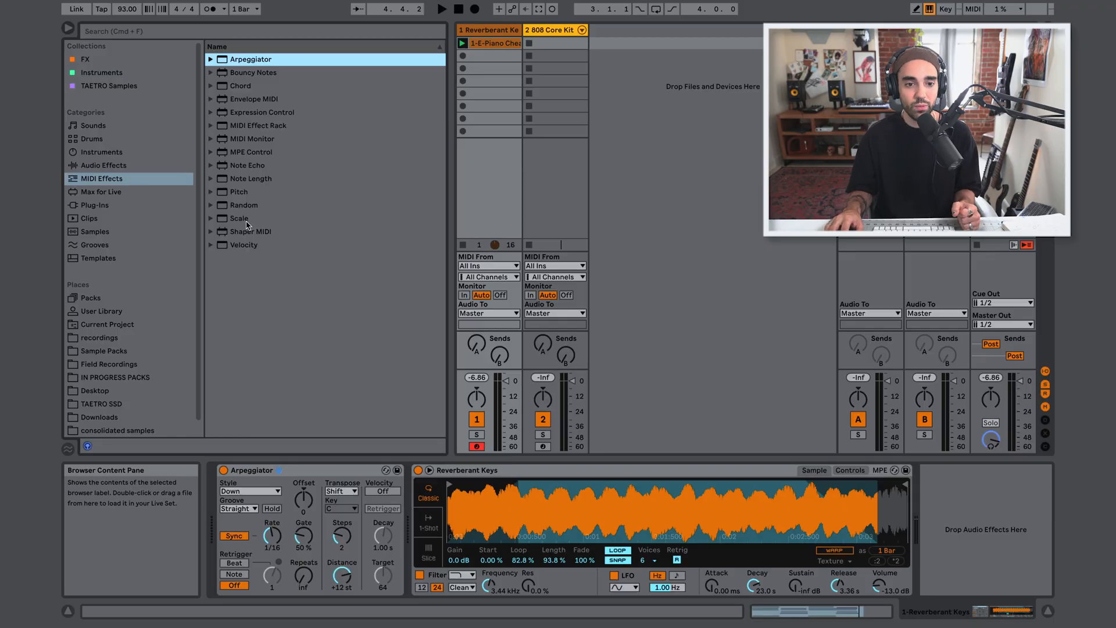
Add Pitch, Velocity and Chord MIDI effects, in that order, ahead of the Arpeggiator on the Reverberant Keys track
double_click(232, 195)
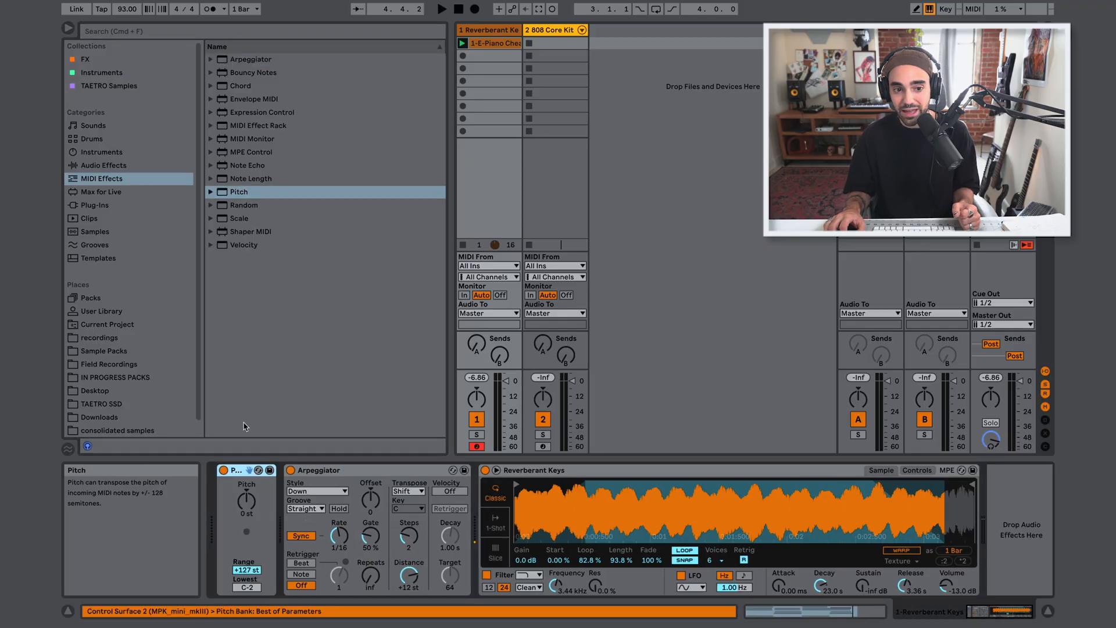
drag(239, 245, 294, 480)
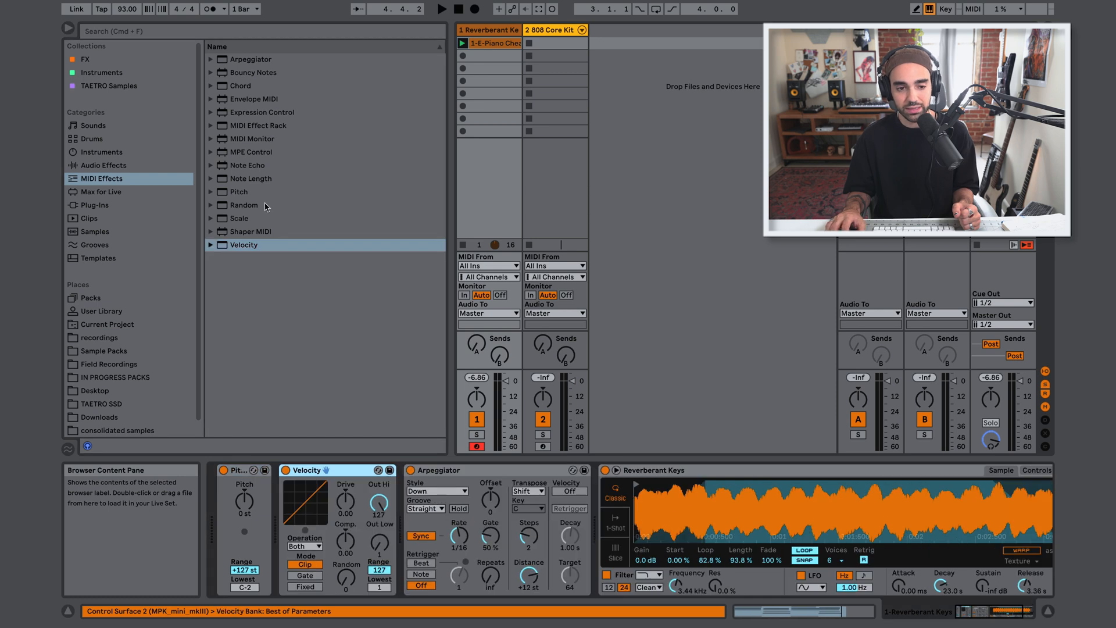
drag(240, 92, 378, 539)
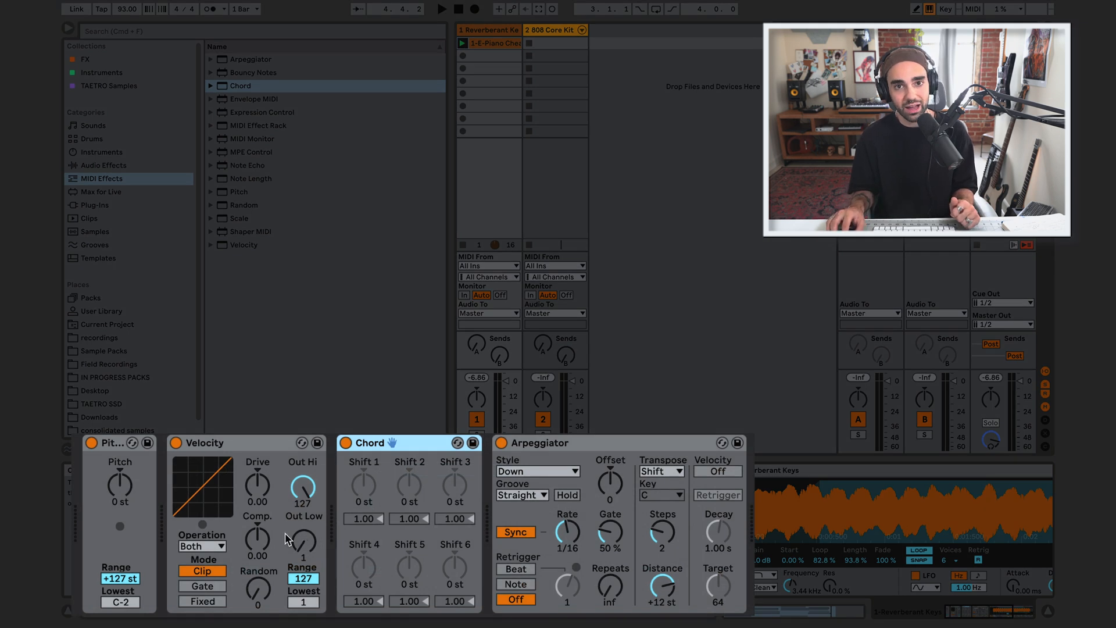
Bypass the Arpeggiator, Chord and Velocity effects while keeping Pitch enabled
click(500, 443)
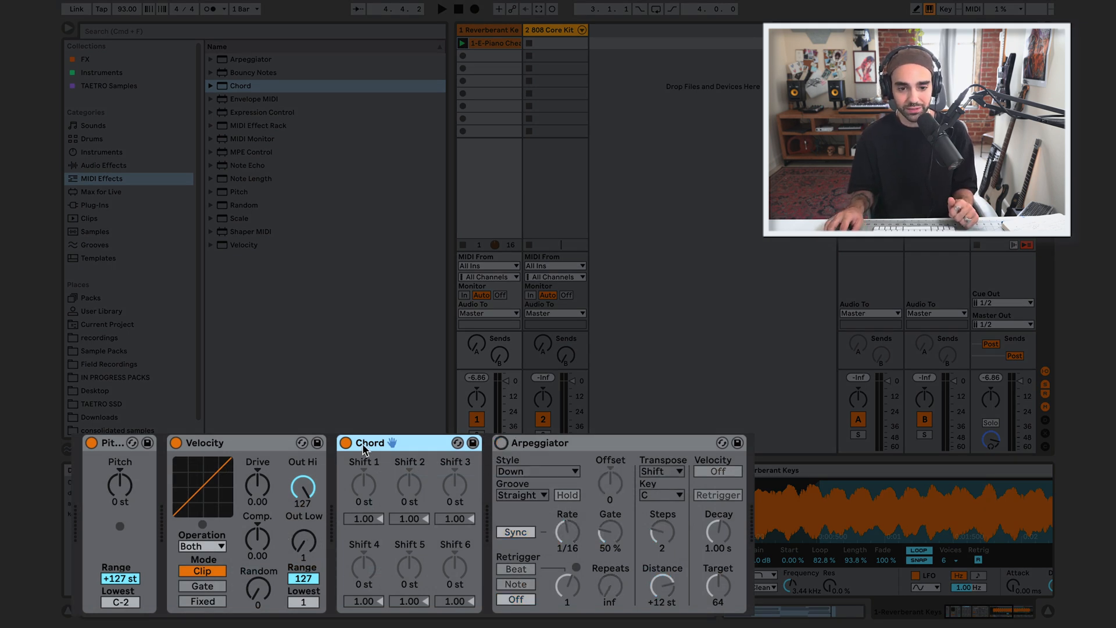
click(176, 443)
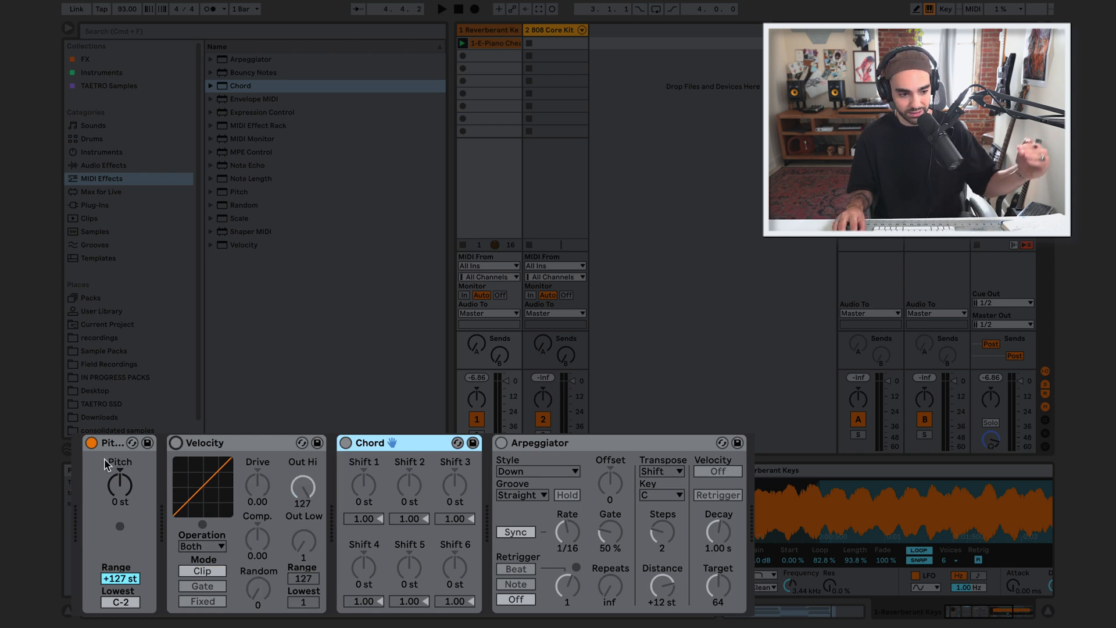
Compare Pitch off and on, set it to -2 st, and enable the Velocity effect with Out Hi at 60
click(91, 444)
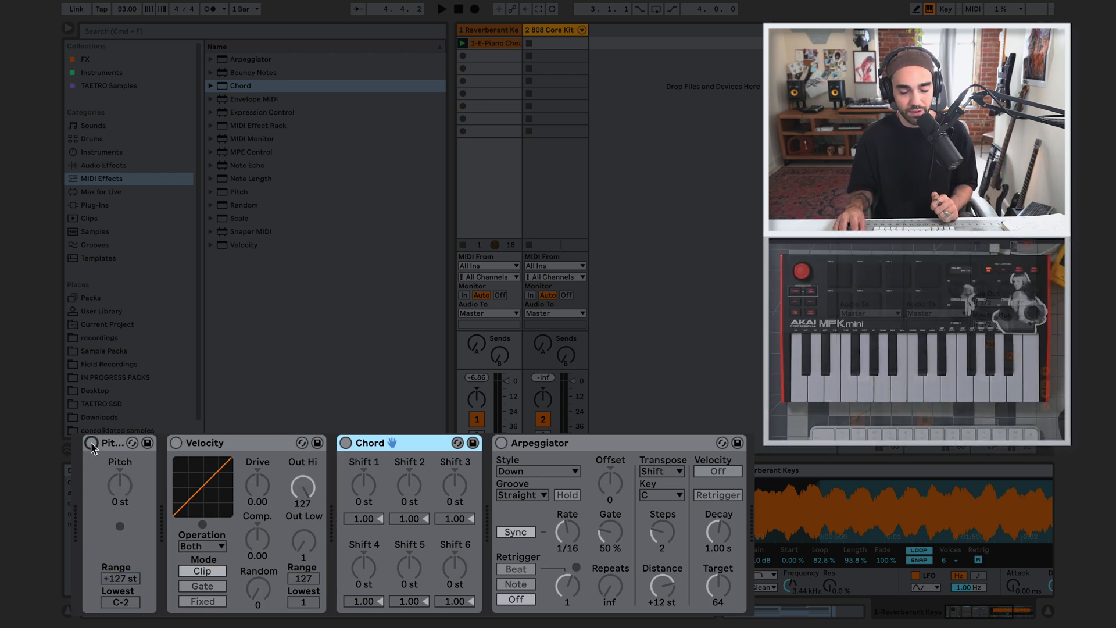
click(91, 443)
click(122, 494)
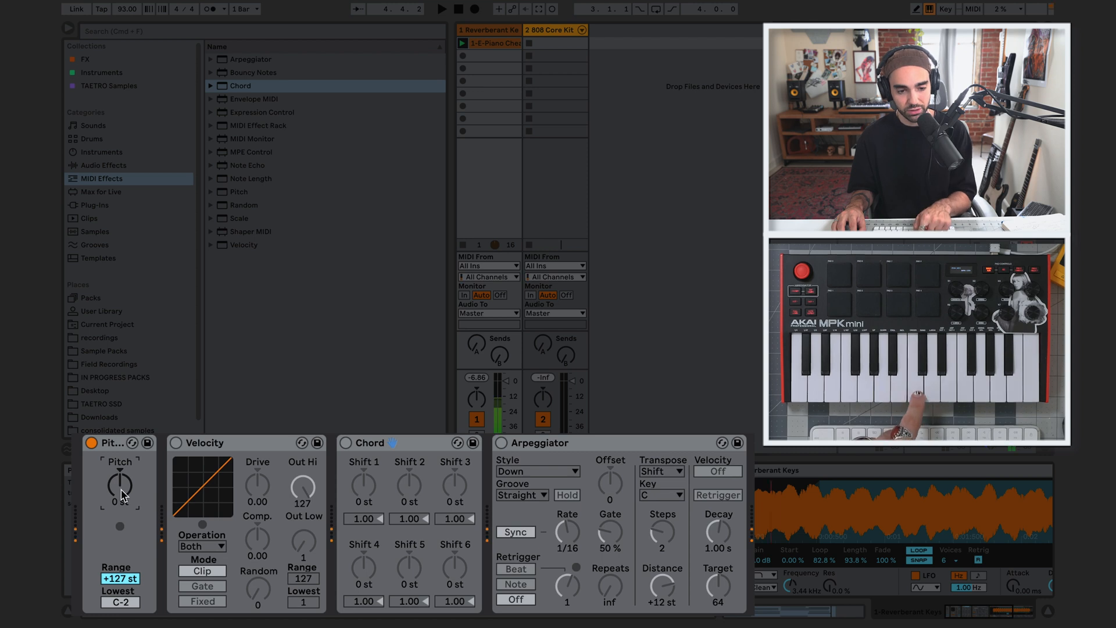
drag(123, 494, 123, 495)
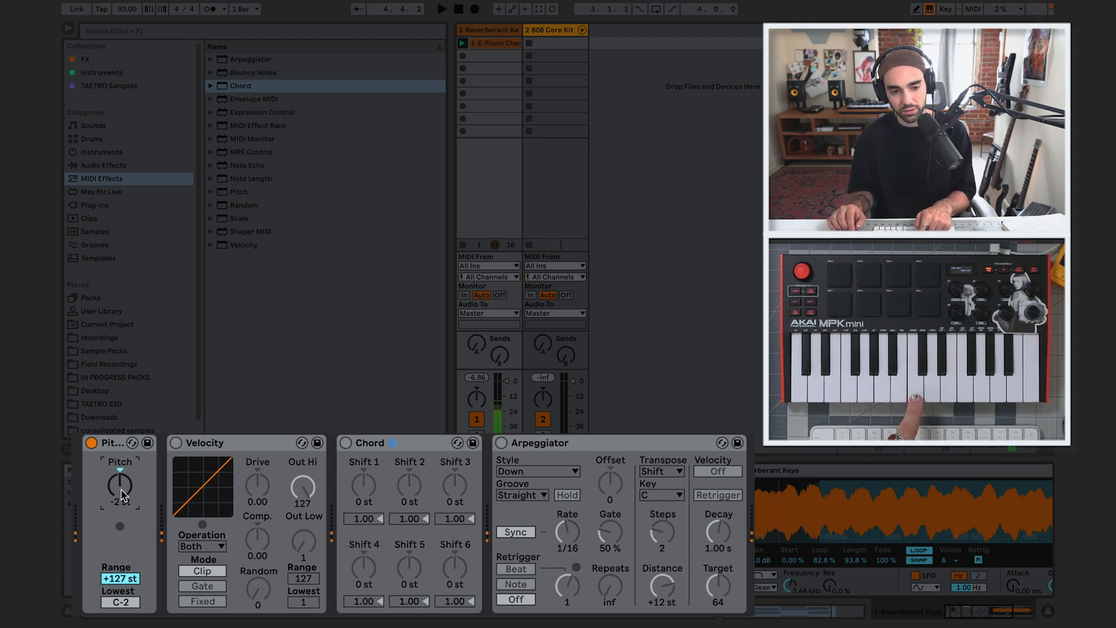
click(176, 442)
drag(303, 487, 303, 527)
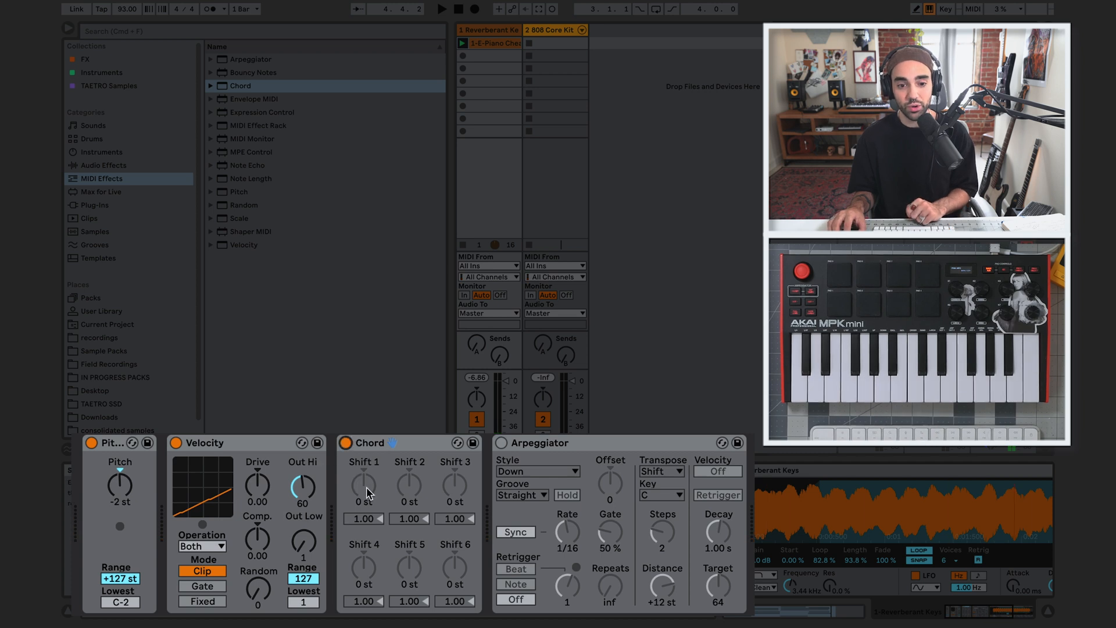
Set the Chord effect's Shift 1 to +4 st, Shift 2 to +9 st, Shift 3 to +12 st and Shift 4 to +16 st
drag(366, 487, 367, 484)
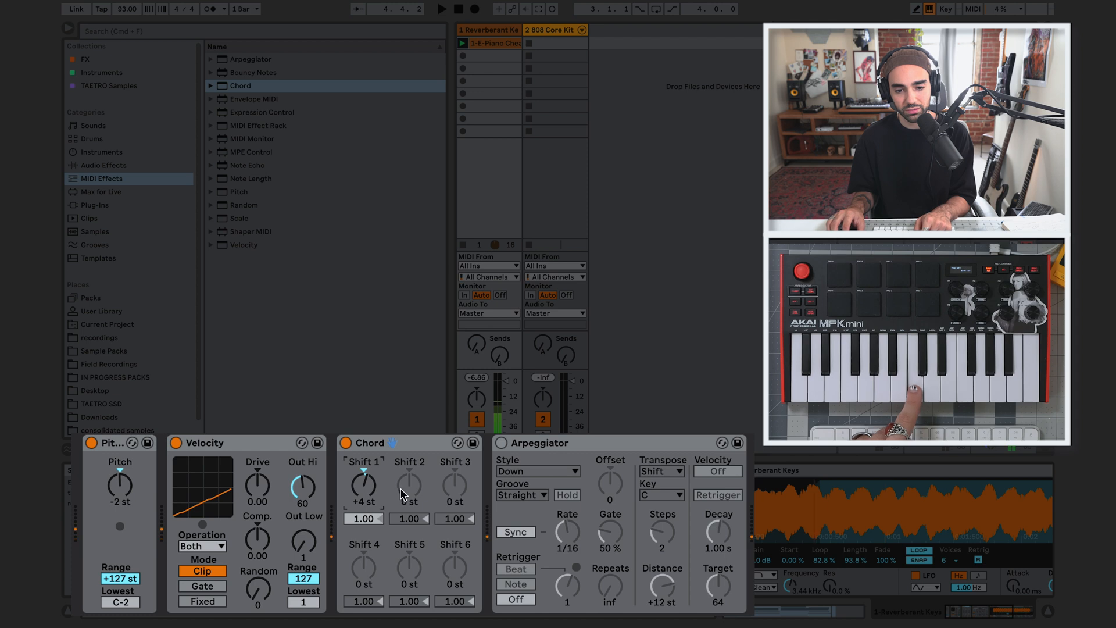
drag(409, 484, 409, 478)
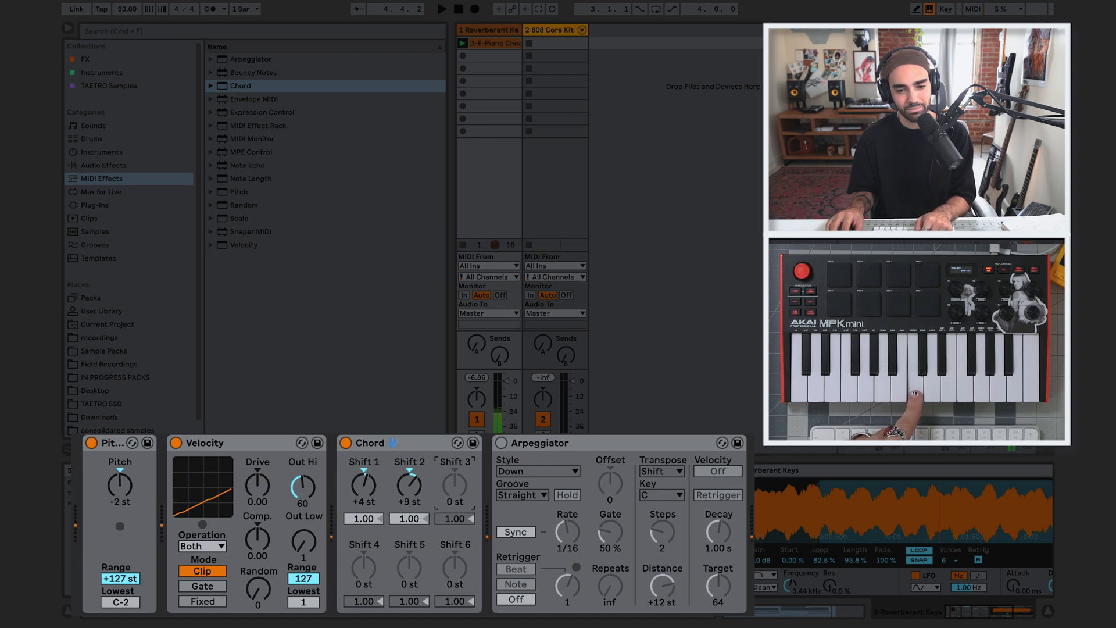
drag(454, 484, 454, 474)
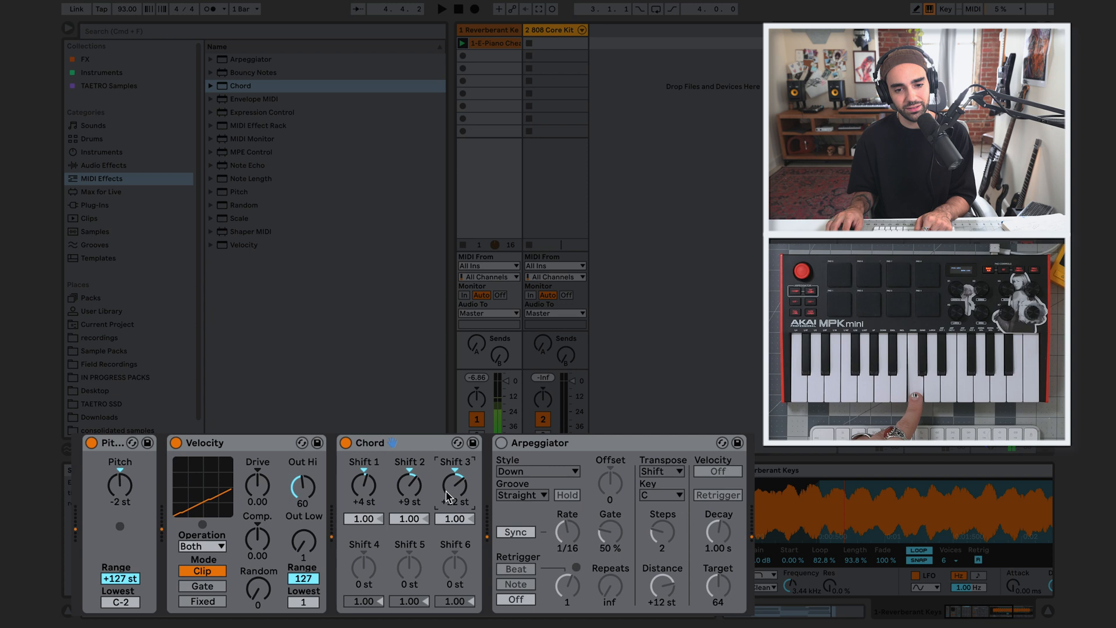
drag(364, 568, 364, 546)
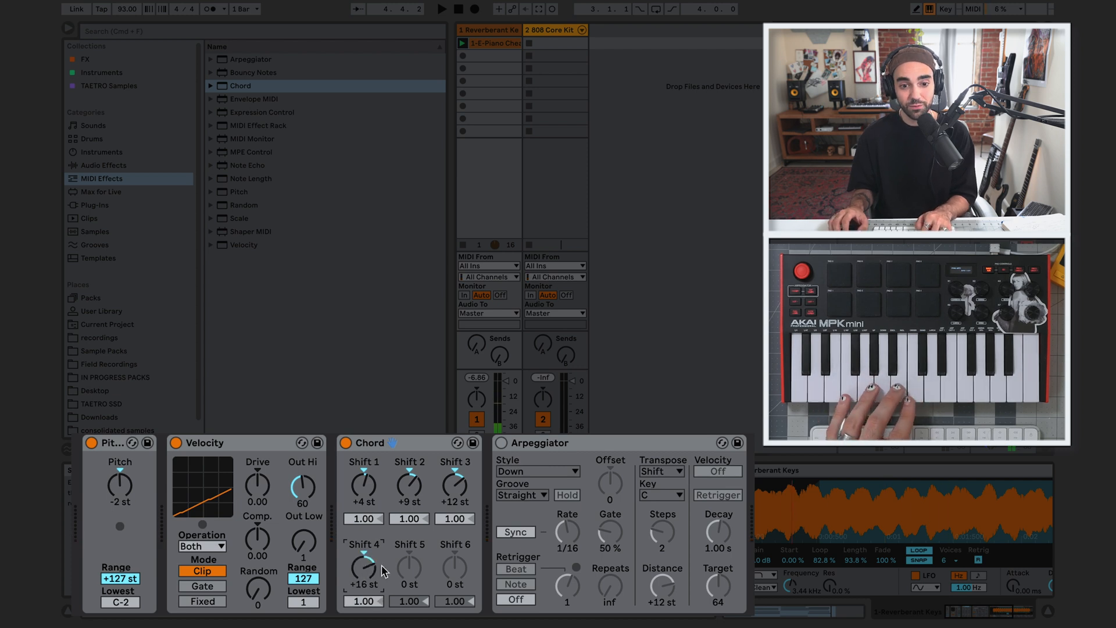
Enable the Arpeggiator at the end of the effect chain and turn on its Hold
click(503, 443)
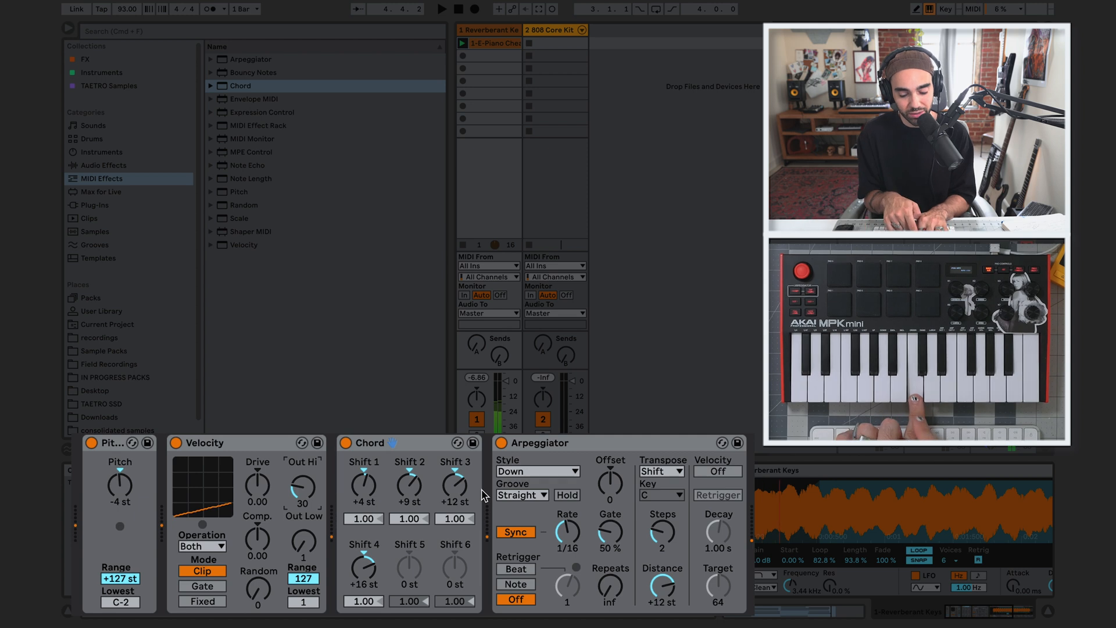
click(547, 445)
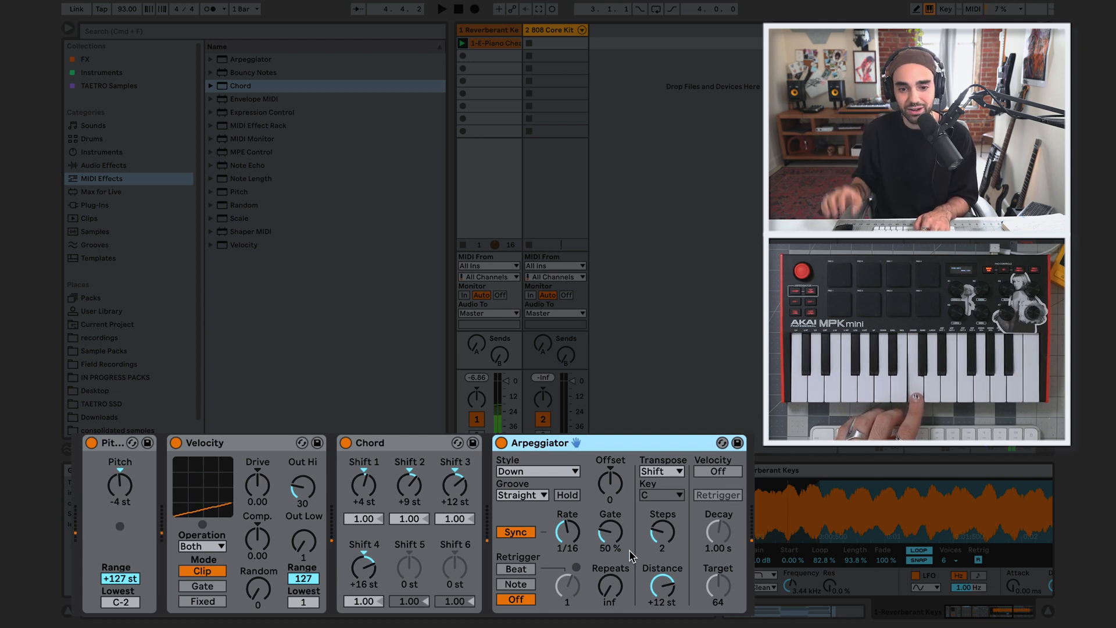
click(568, 496)
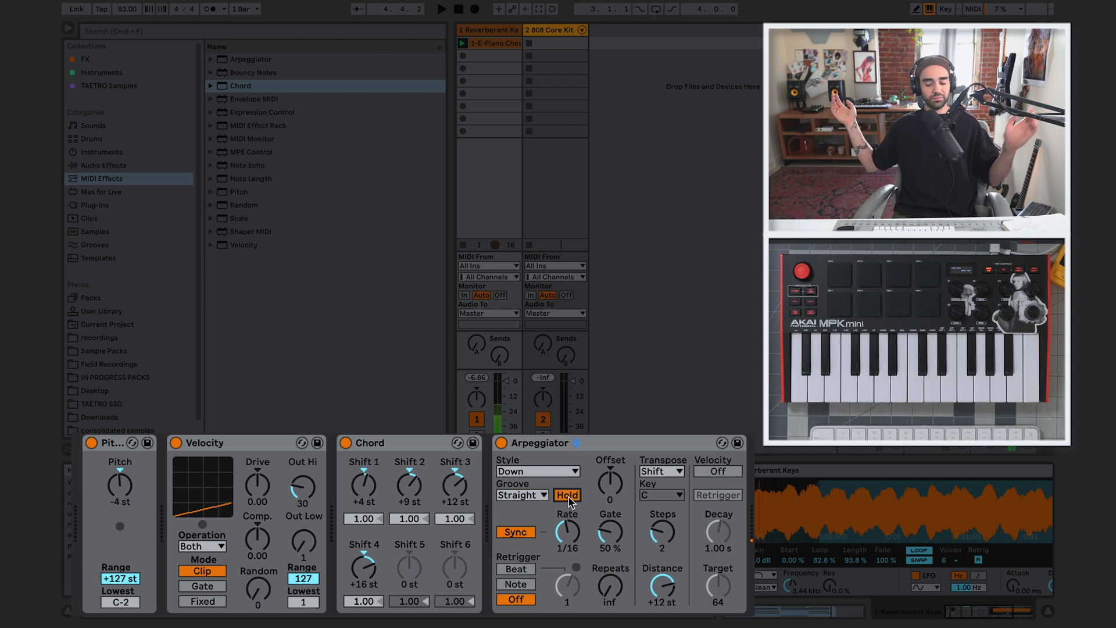
Start playback of the E-Piano clip through the effect chain and bypass the Chord effect
key(space)
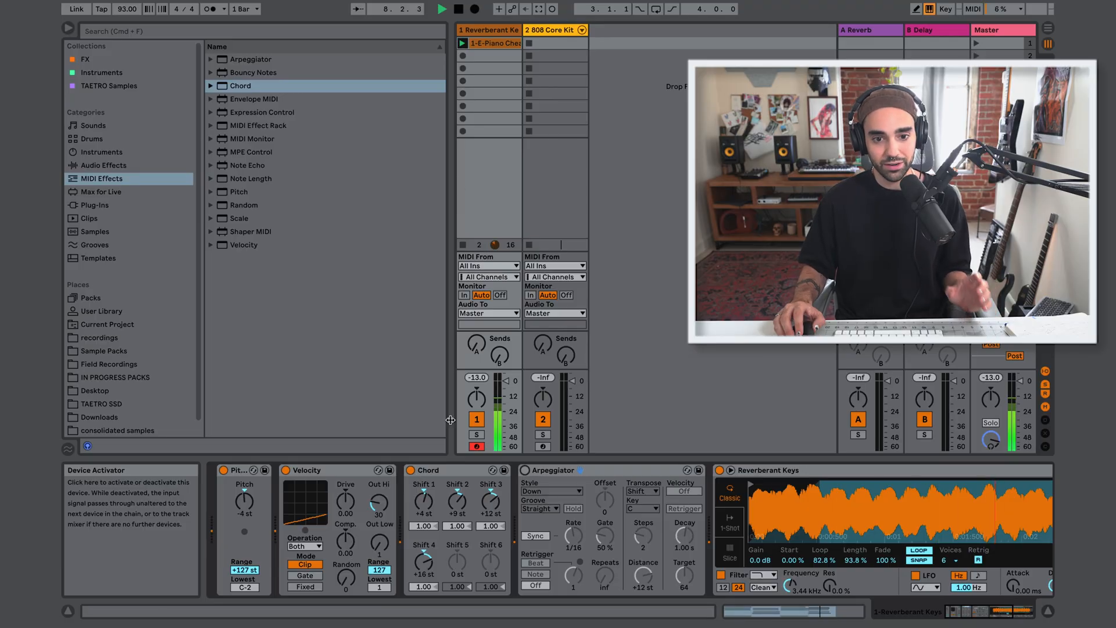
click(411, 469)
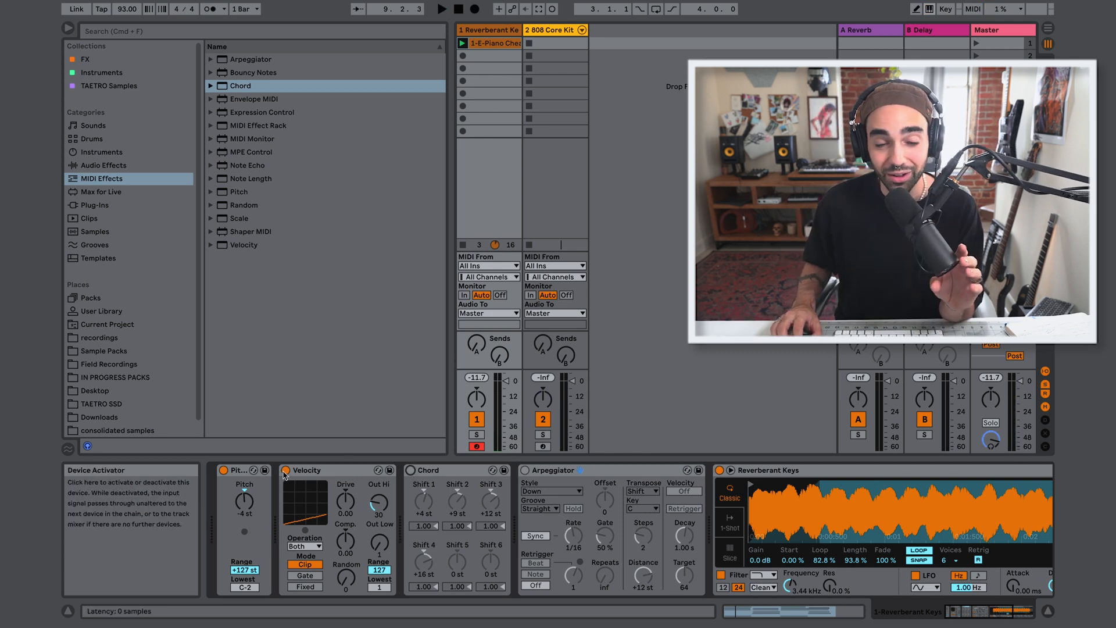
View the MIDI notes of the E-Piano clip and return to the Reverberant Keys track's devices
double_click(507, 44)
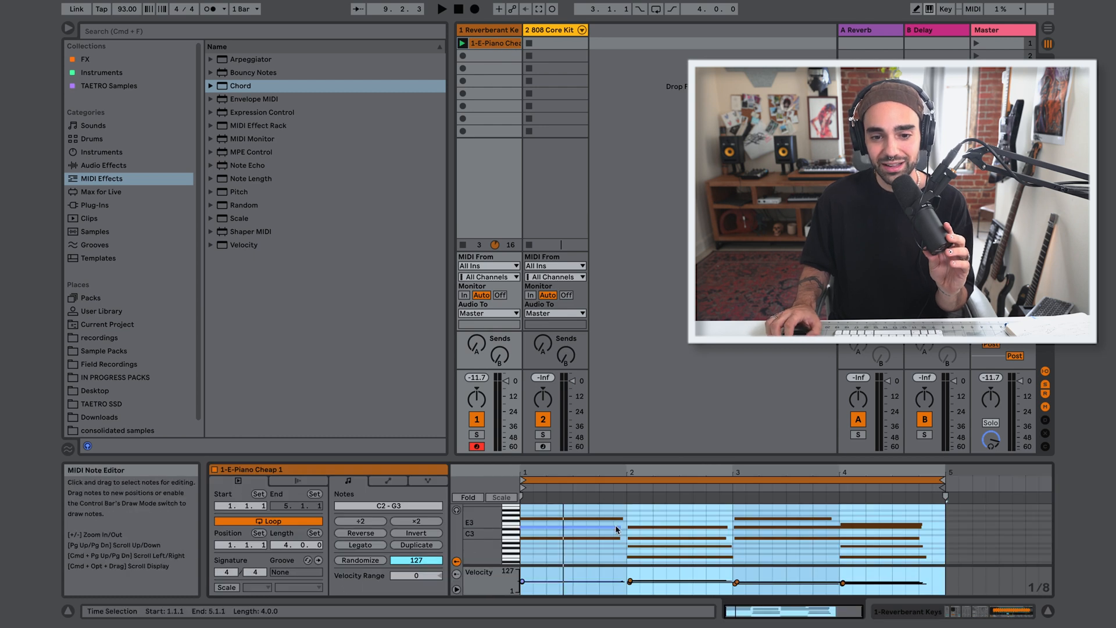
click(496, 31)
double_click(496, 31)
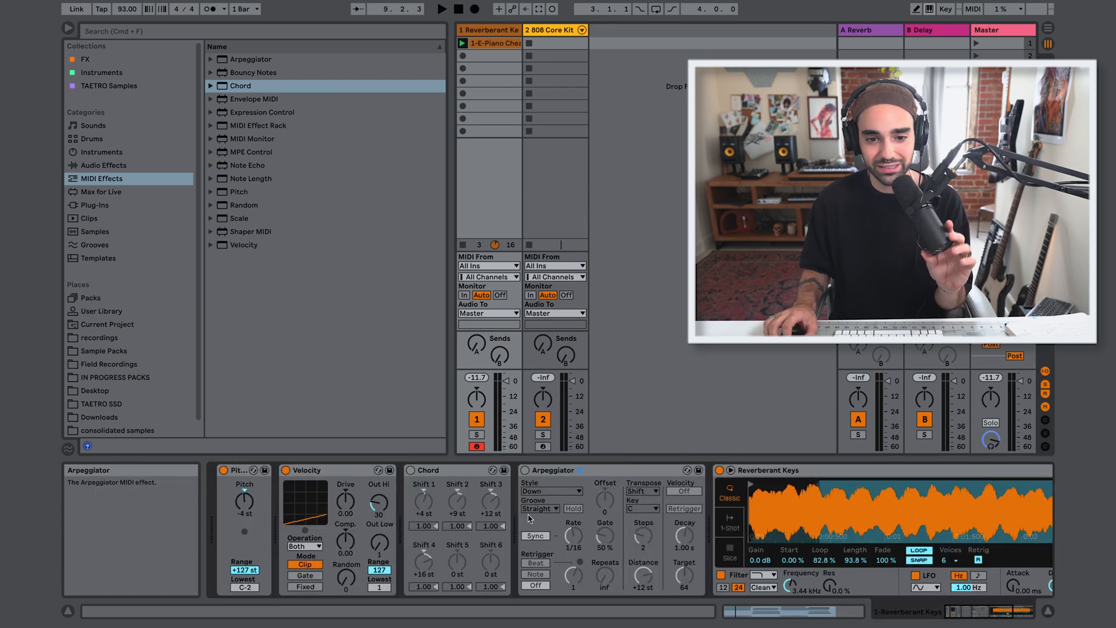